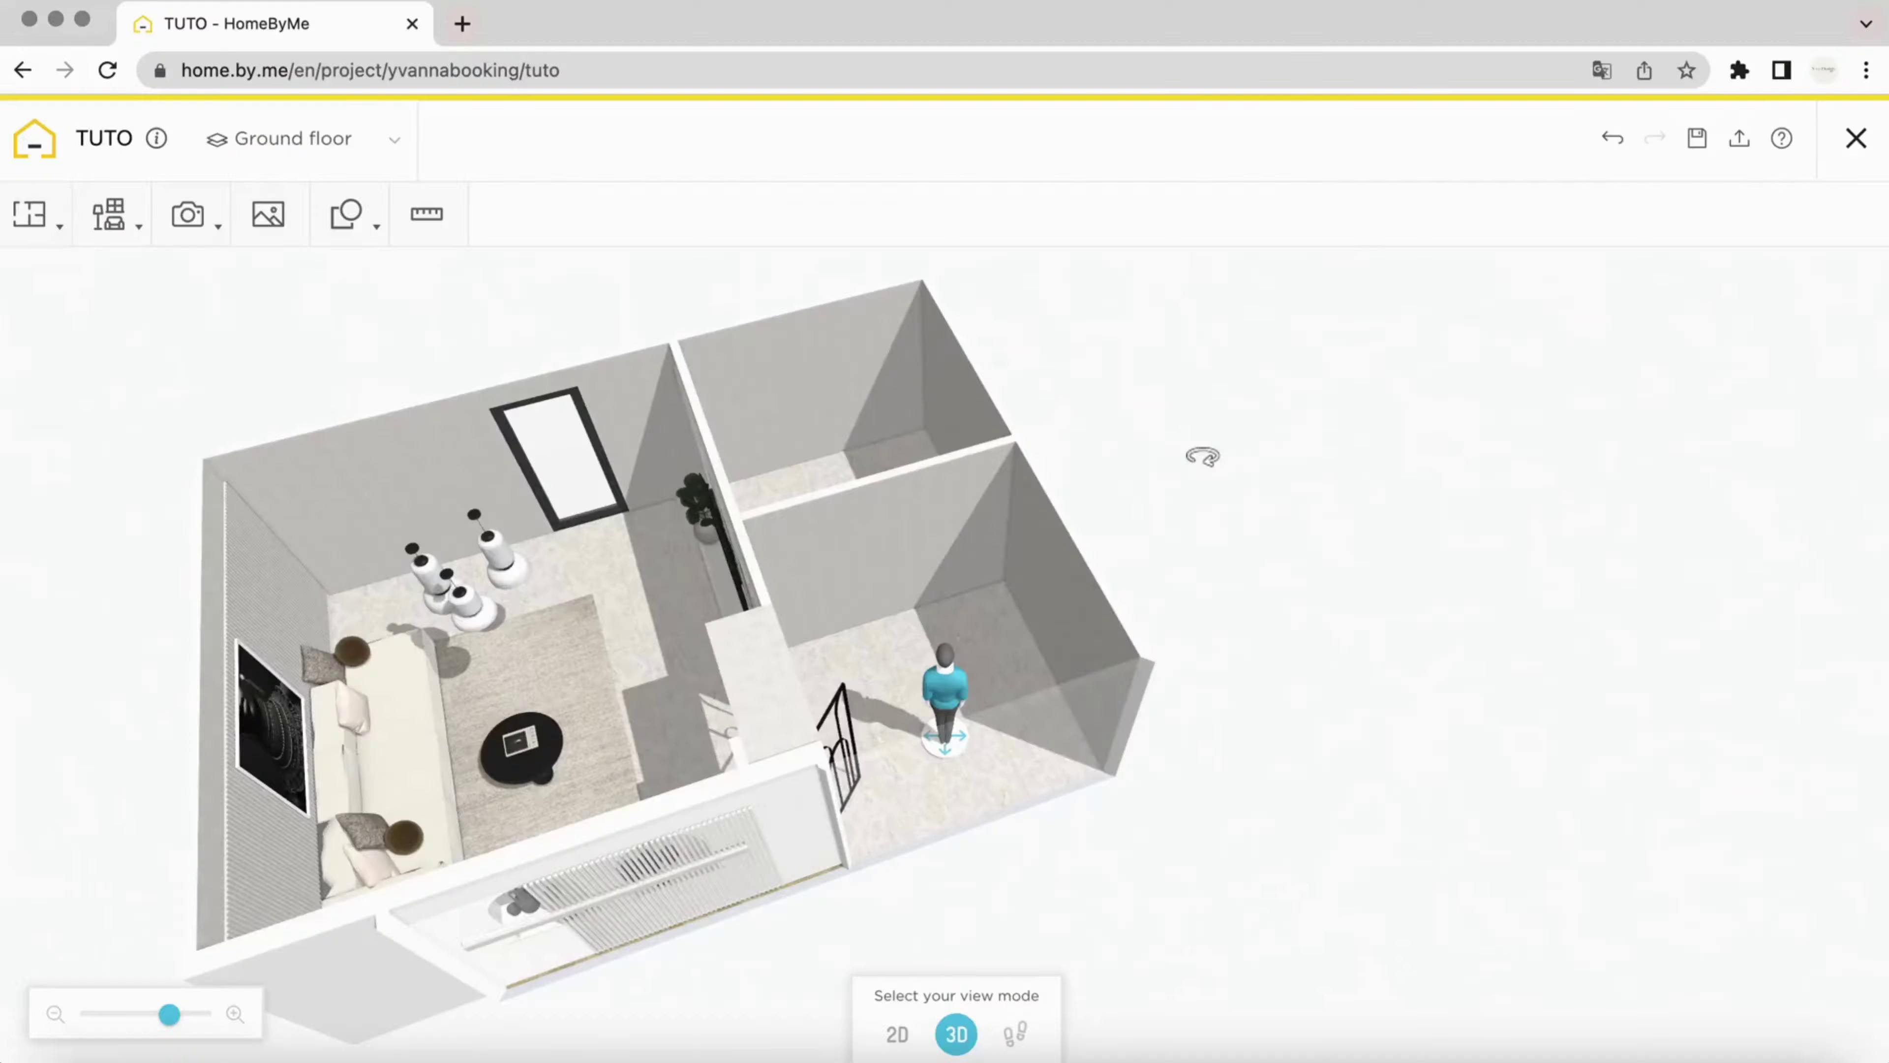
In the 2D plan, draw a room separation across the unlabelled room beside room 4, about 47 cm from its lower wall
left_click_drag(1203, 456, 1154, 490)
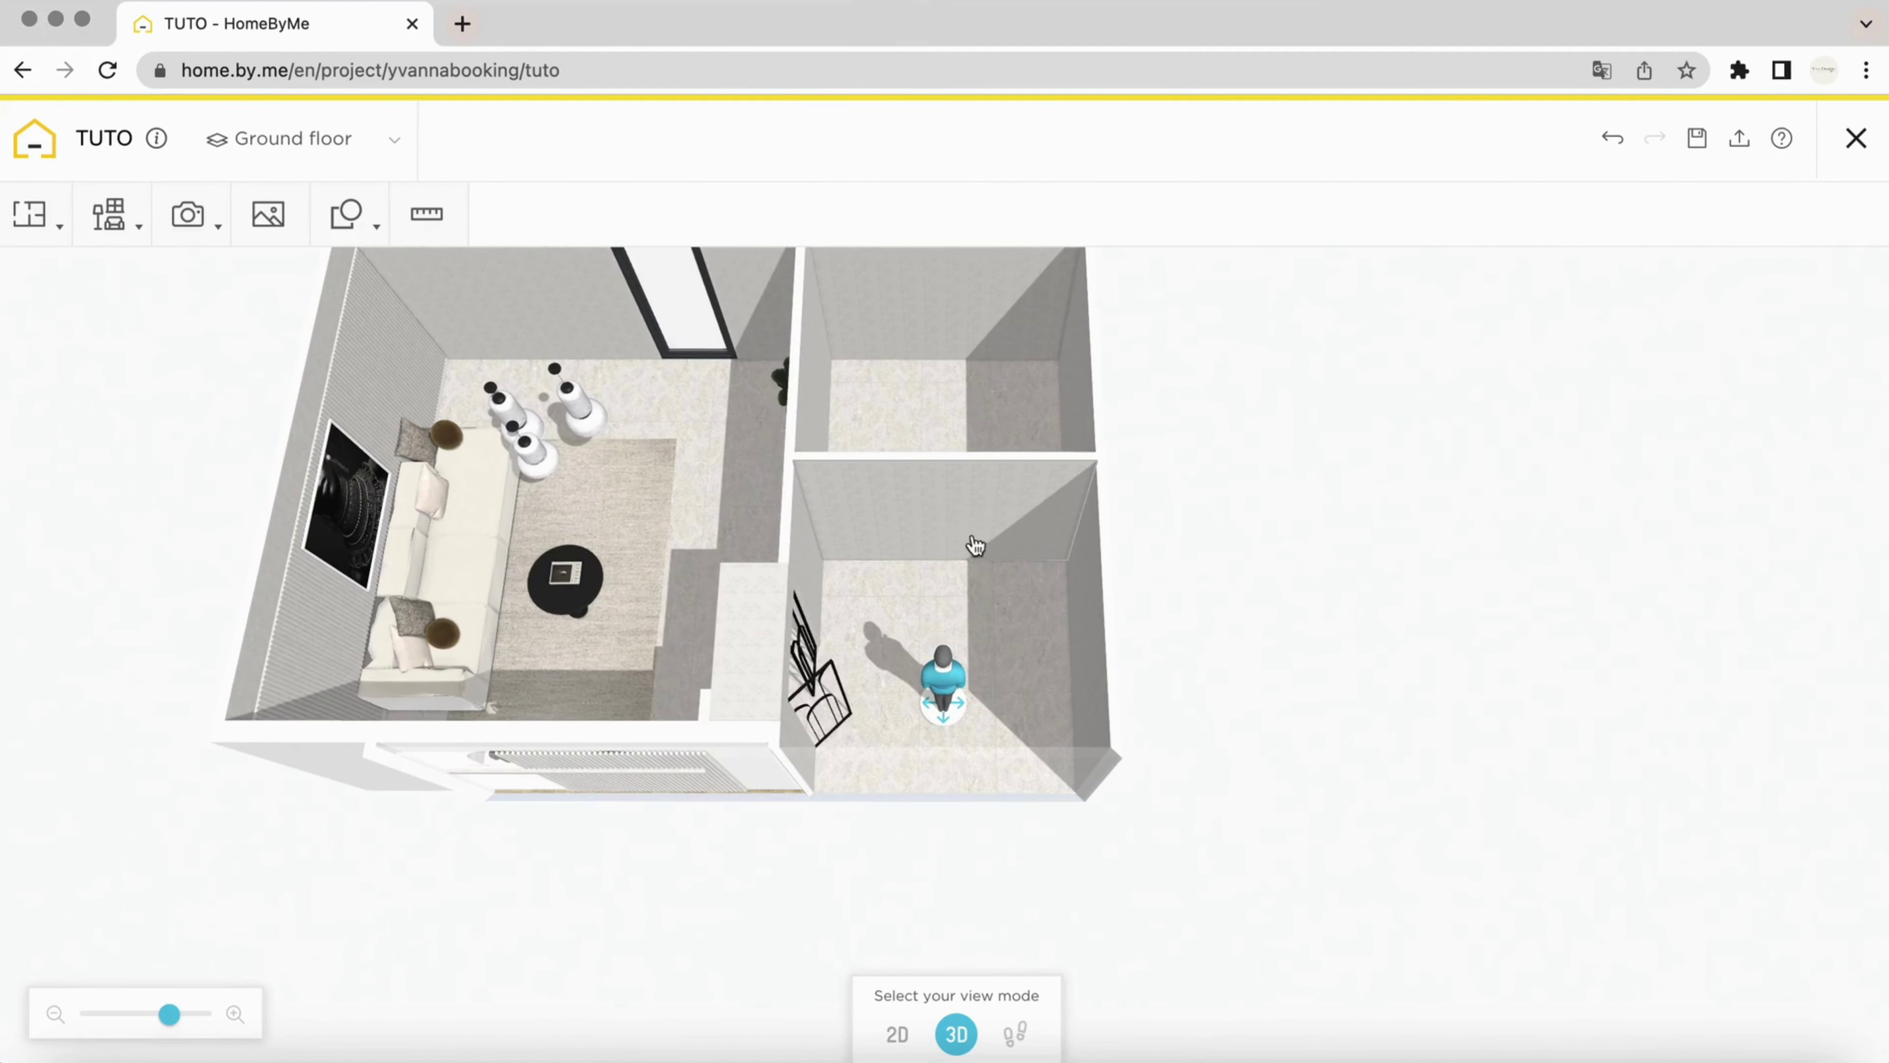
left_click(896, 1035)
left_click(30, 214)
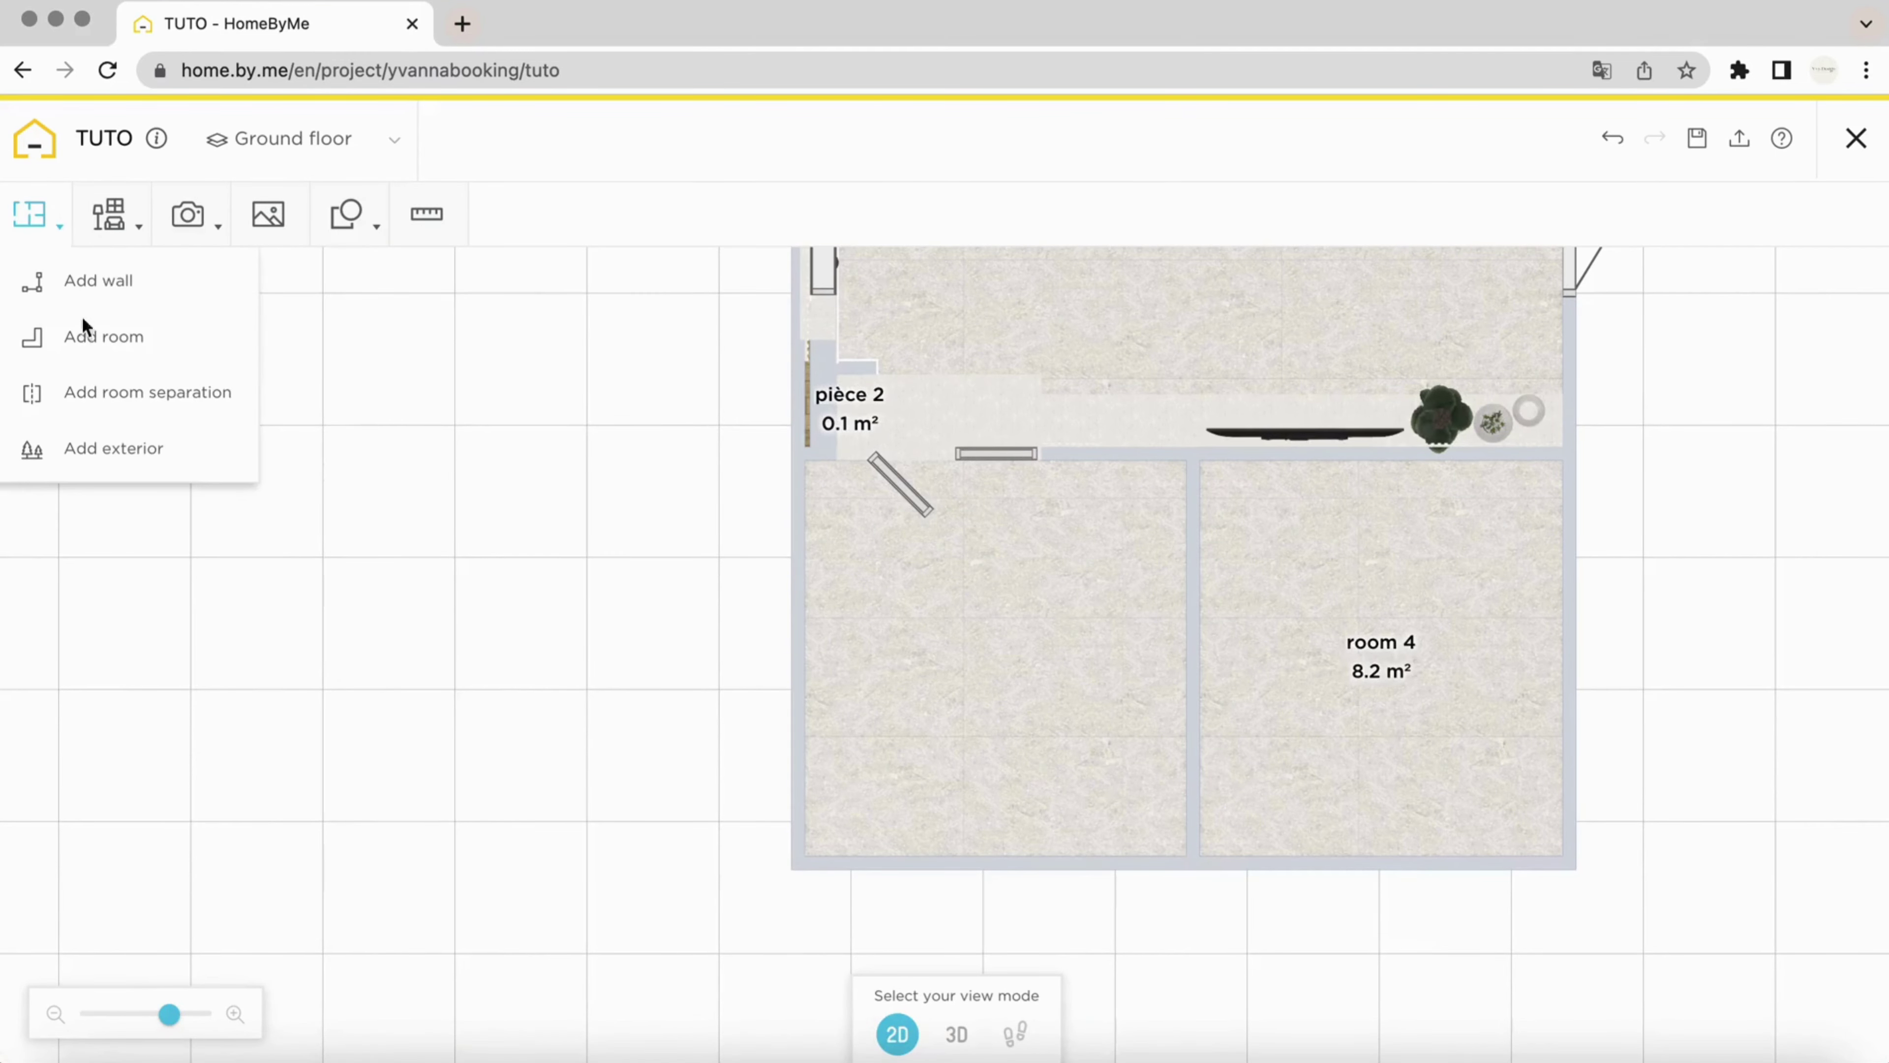
left_click(105, 396)
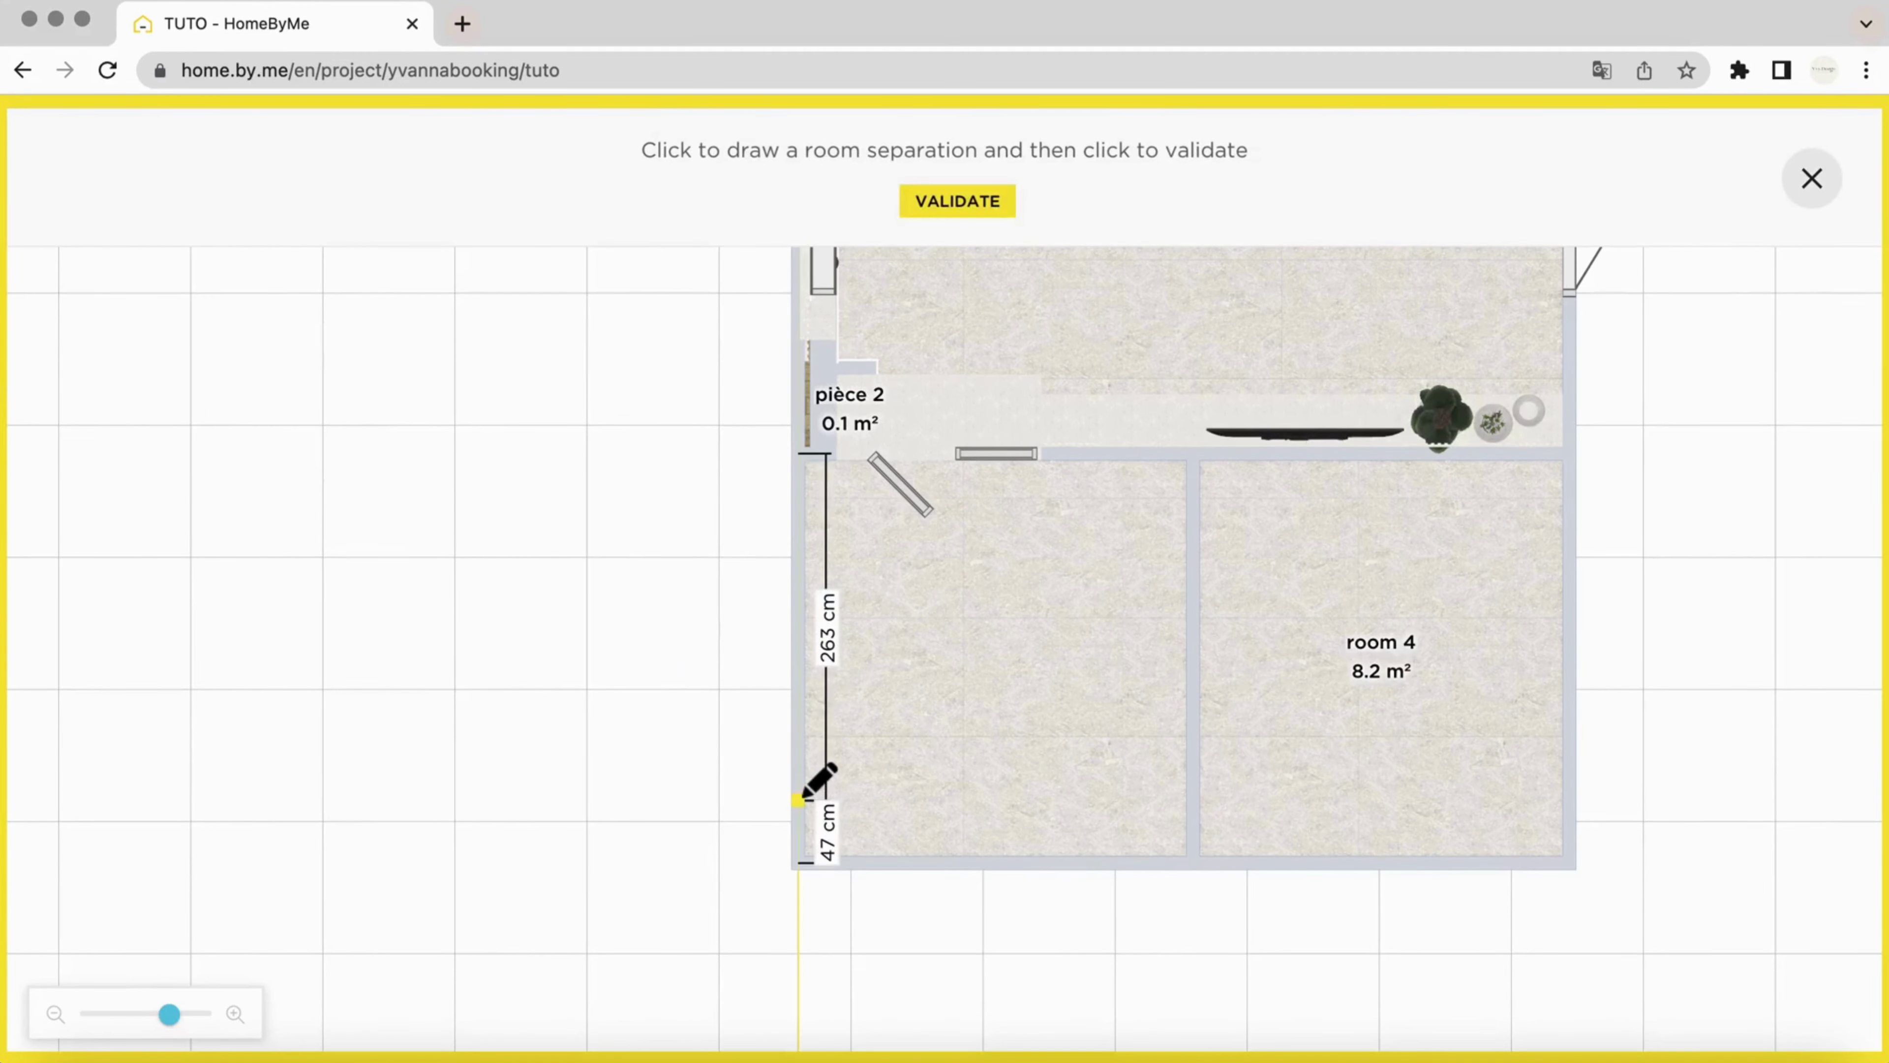
left_click(800, 800)
left_click(1192, 800)
left_click(958, 201)
In the 3D view, reuse the room's Noir Caliza 45x120 floor coating on the separated wooden floor strip
left_click(956, 1035)
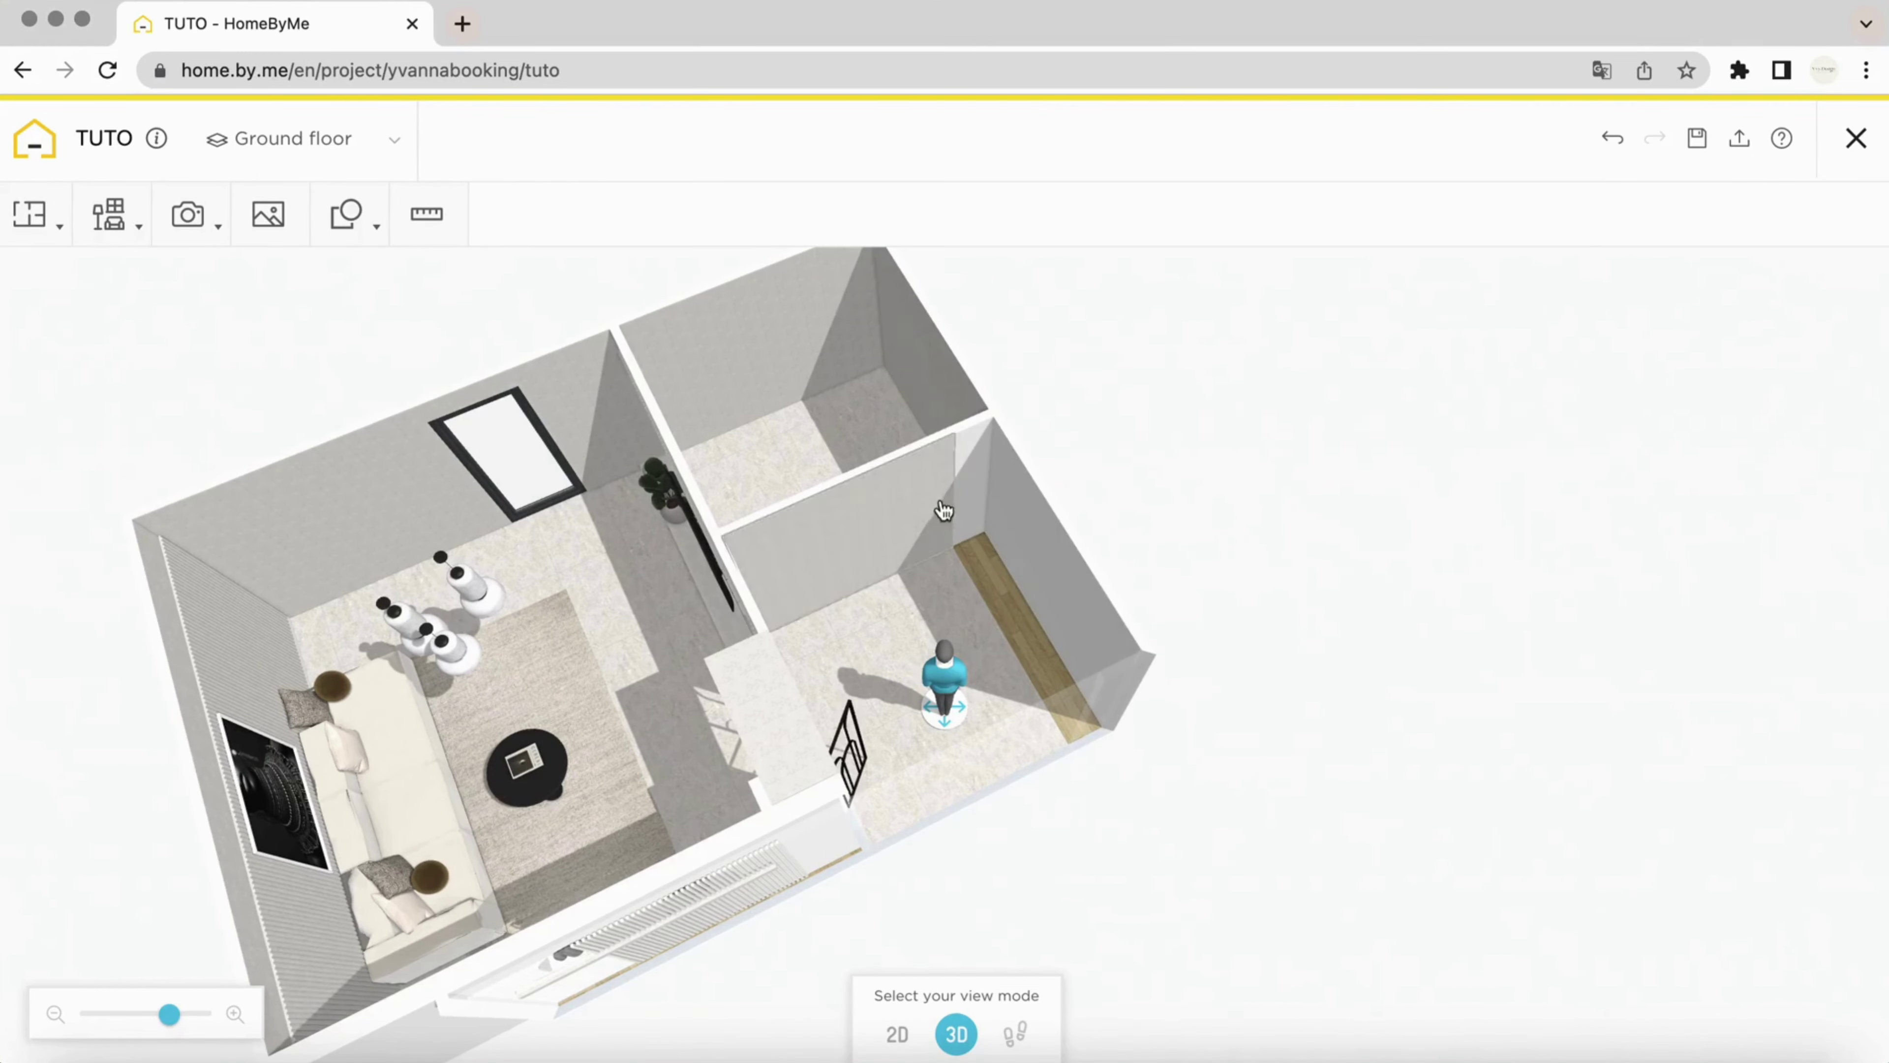
left_click(994, 668)
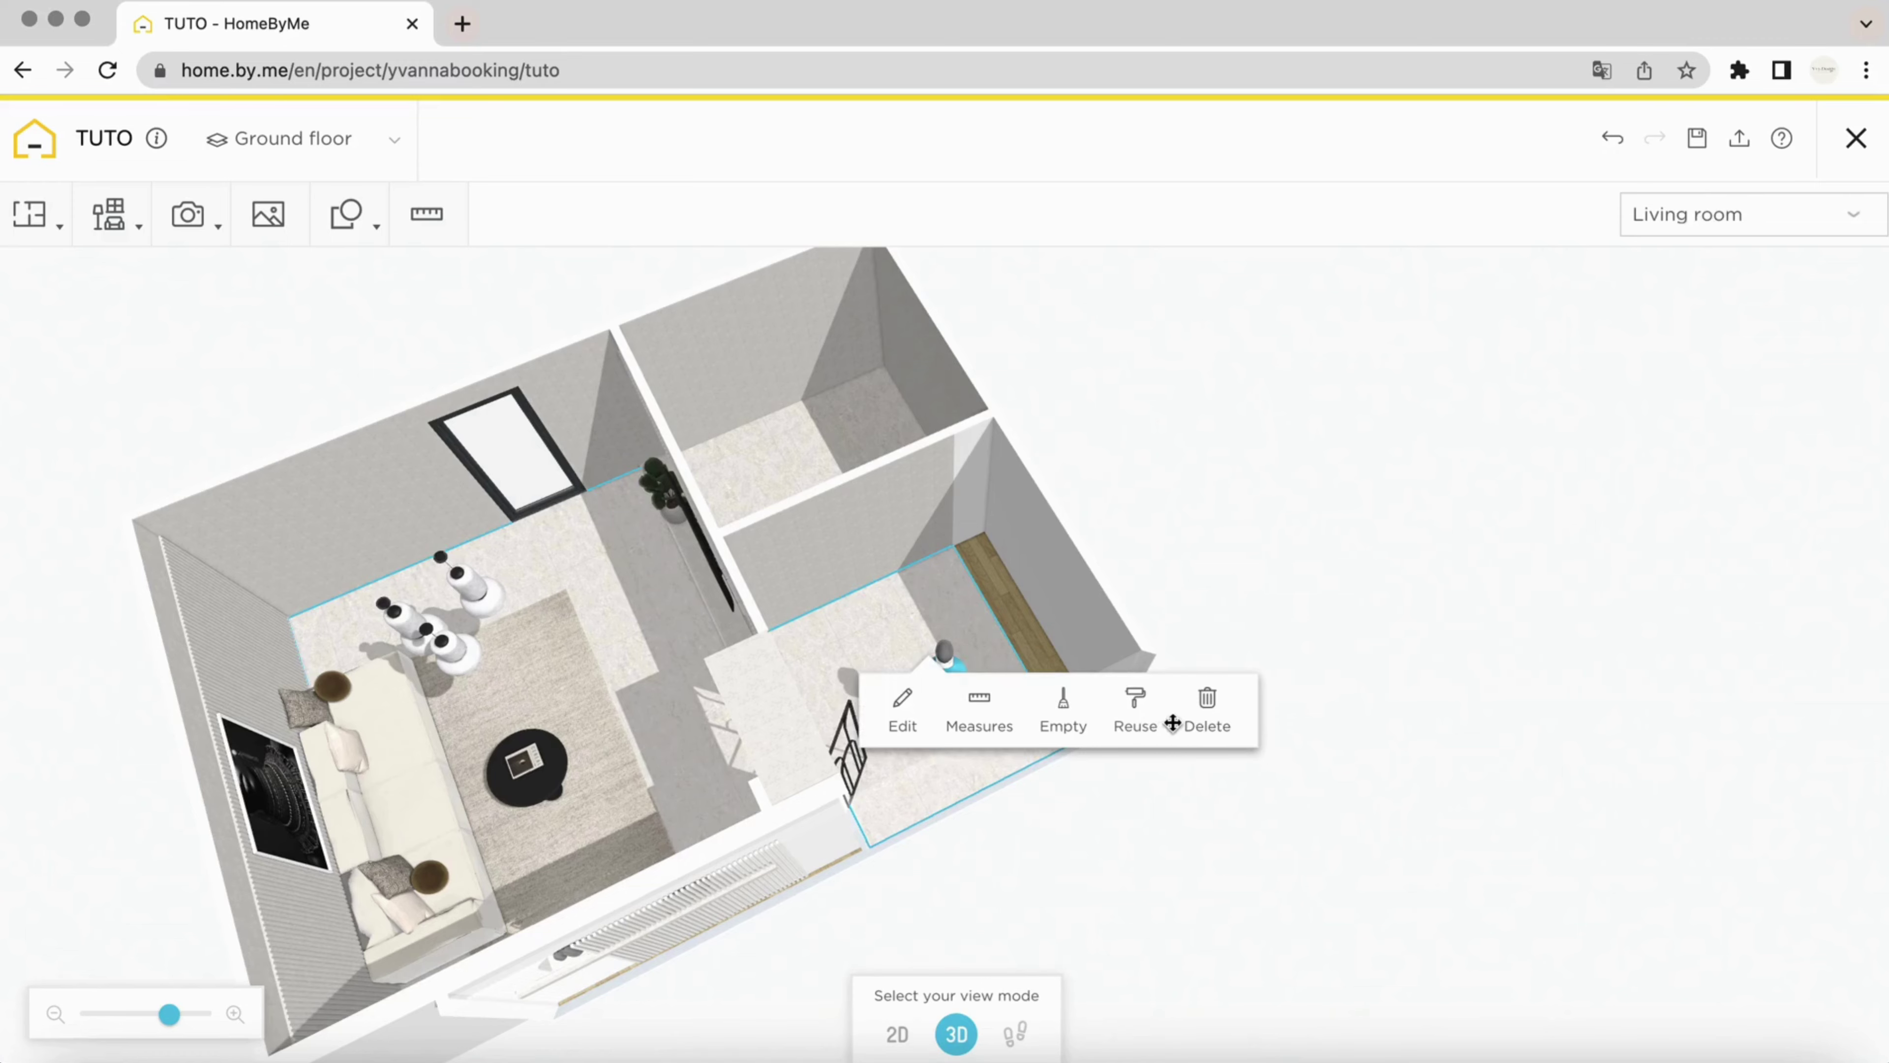
left_click(1150, 720)
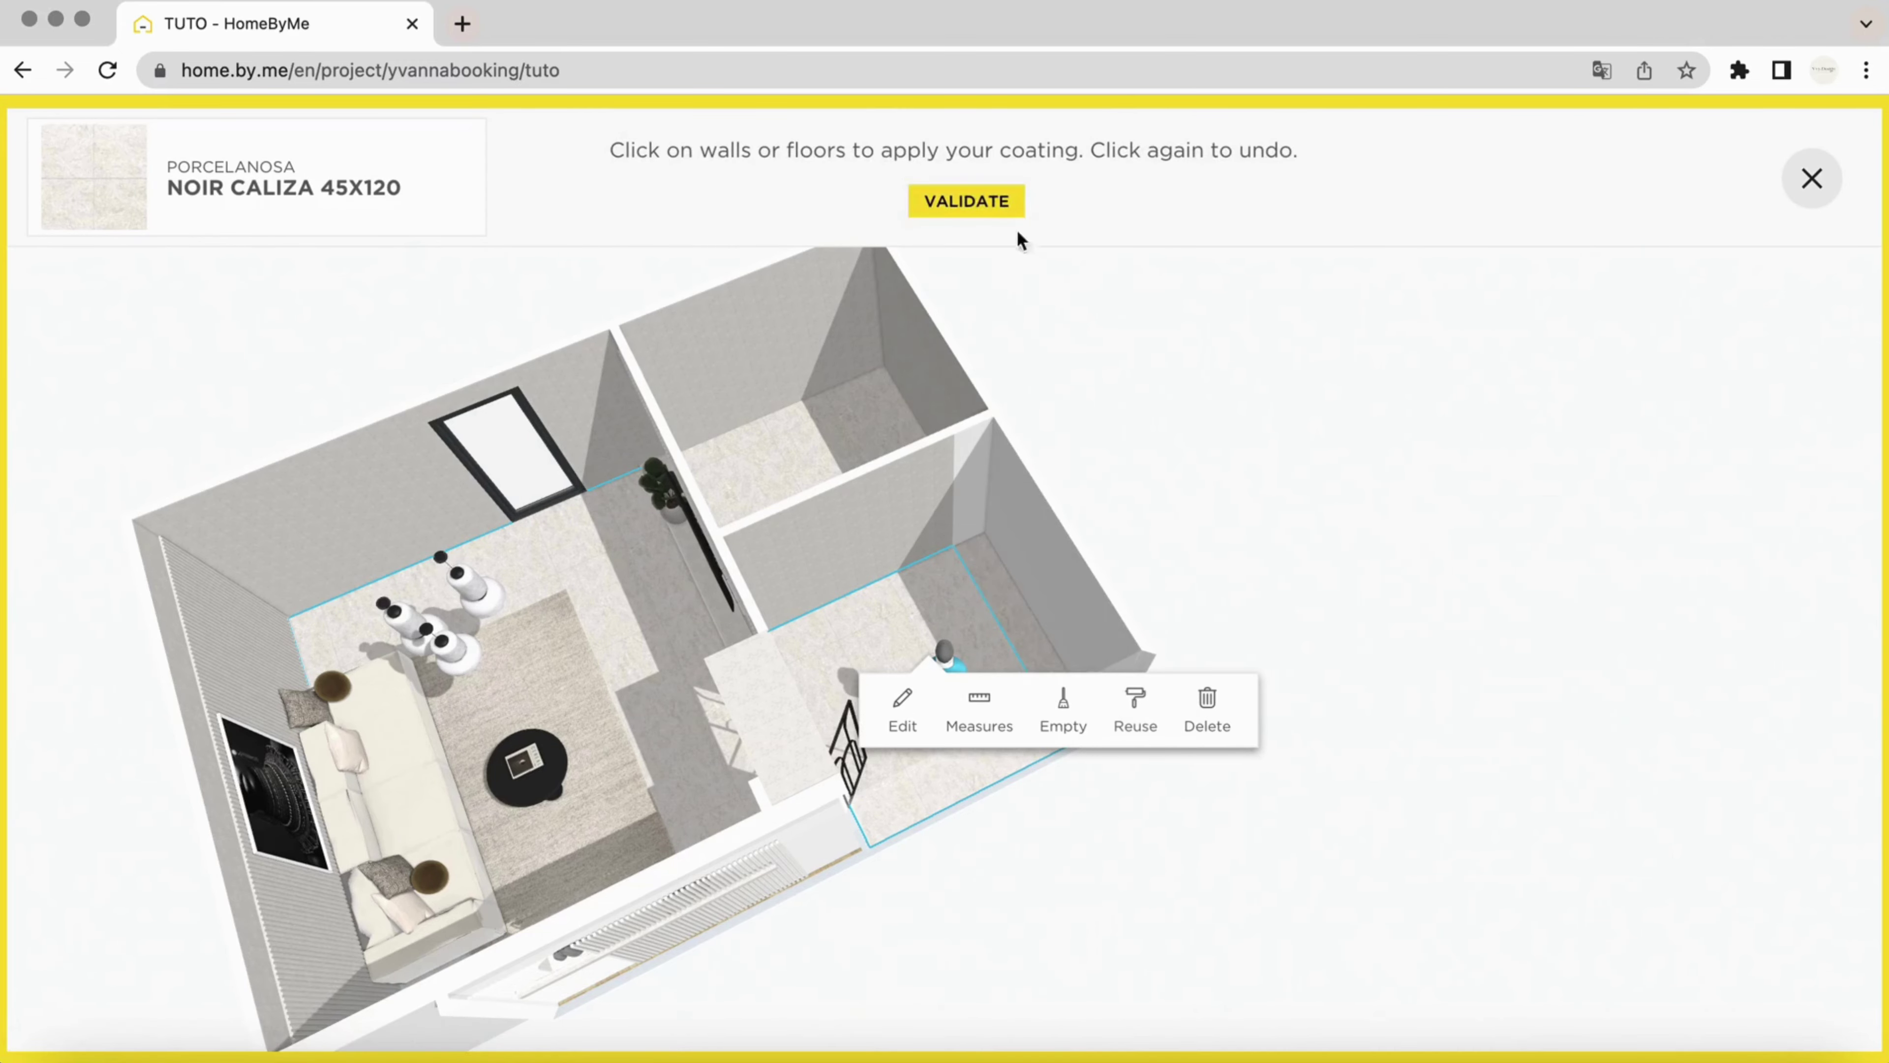
left_click(999, 199)
Search the product catalogue for wallpaper and apply N°424: papel tapiz - Courbide to the narrow end section of the partition wall
left_click_drag(1096, 435, 1051, 441)
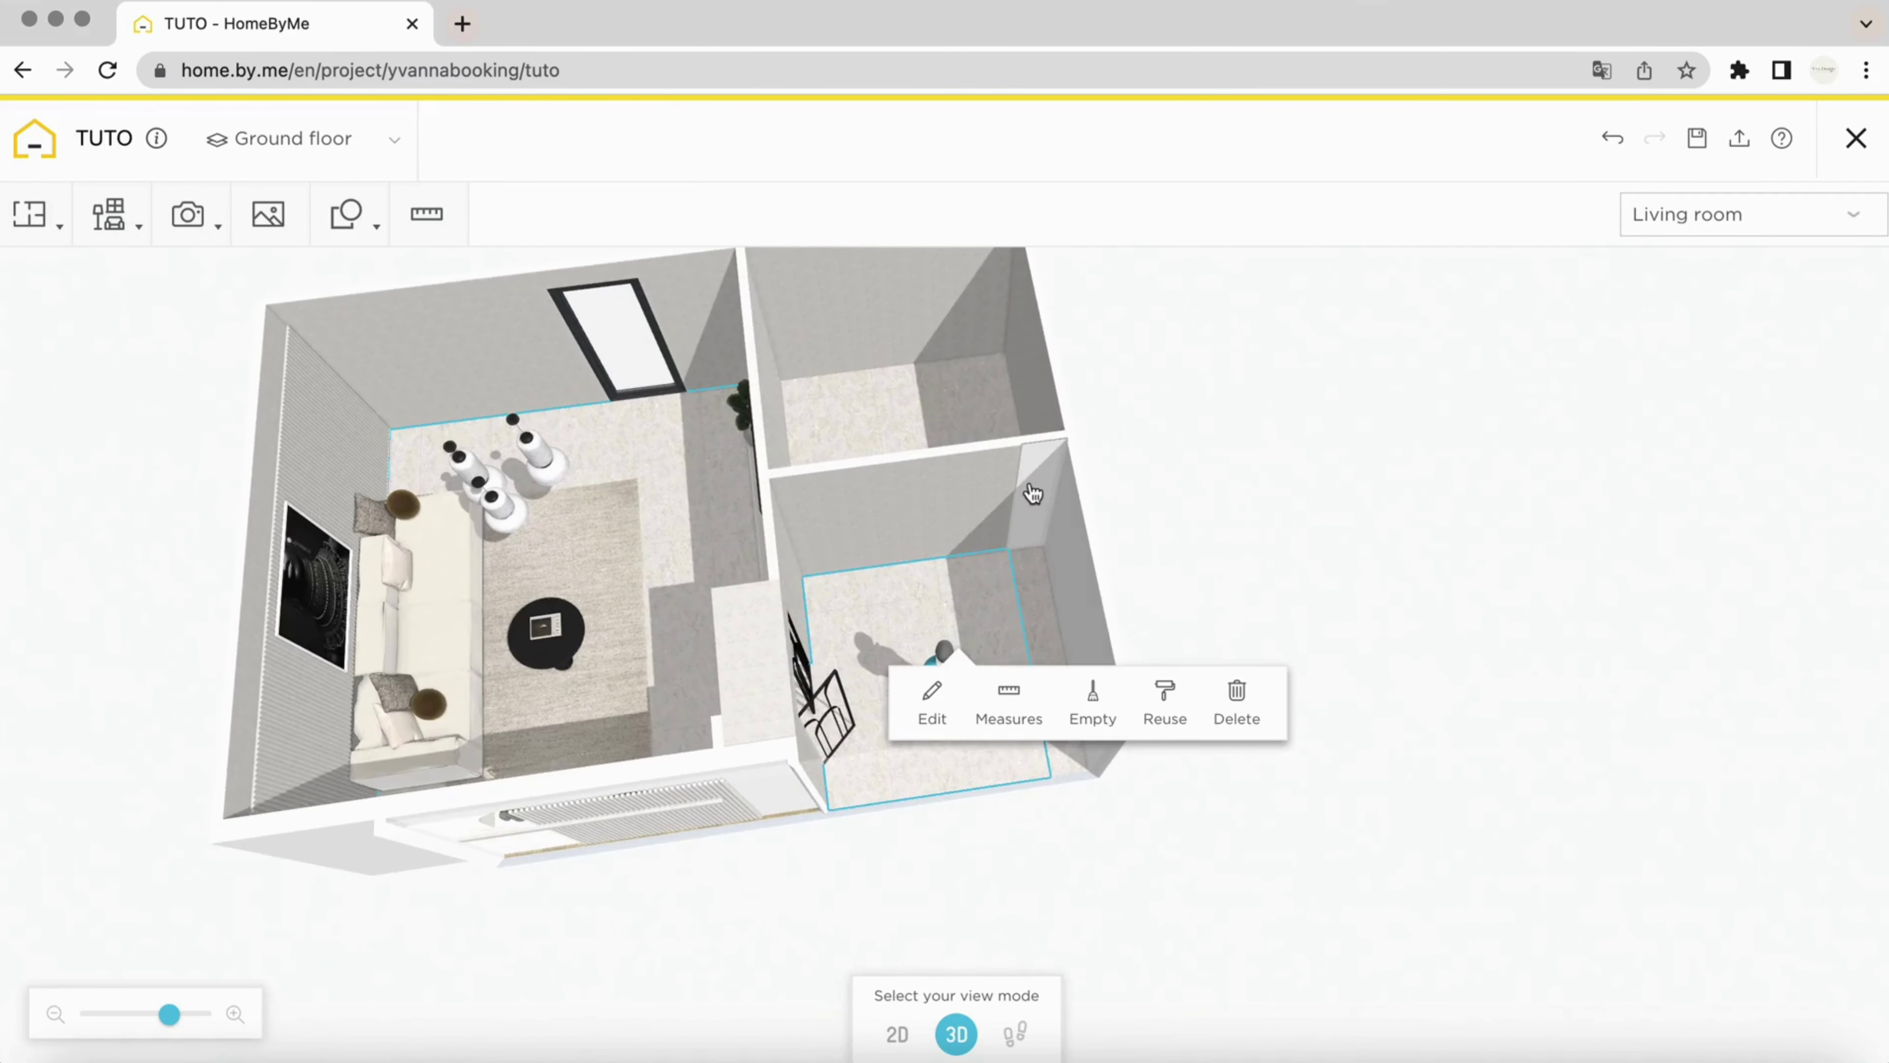
left_click(110, 215)
left_click(994, 136)
type("wall")
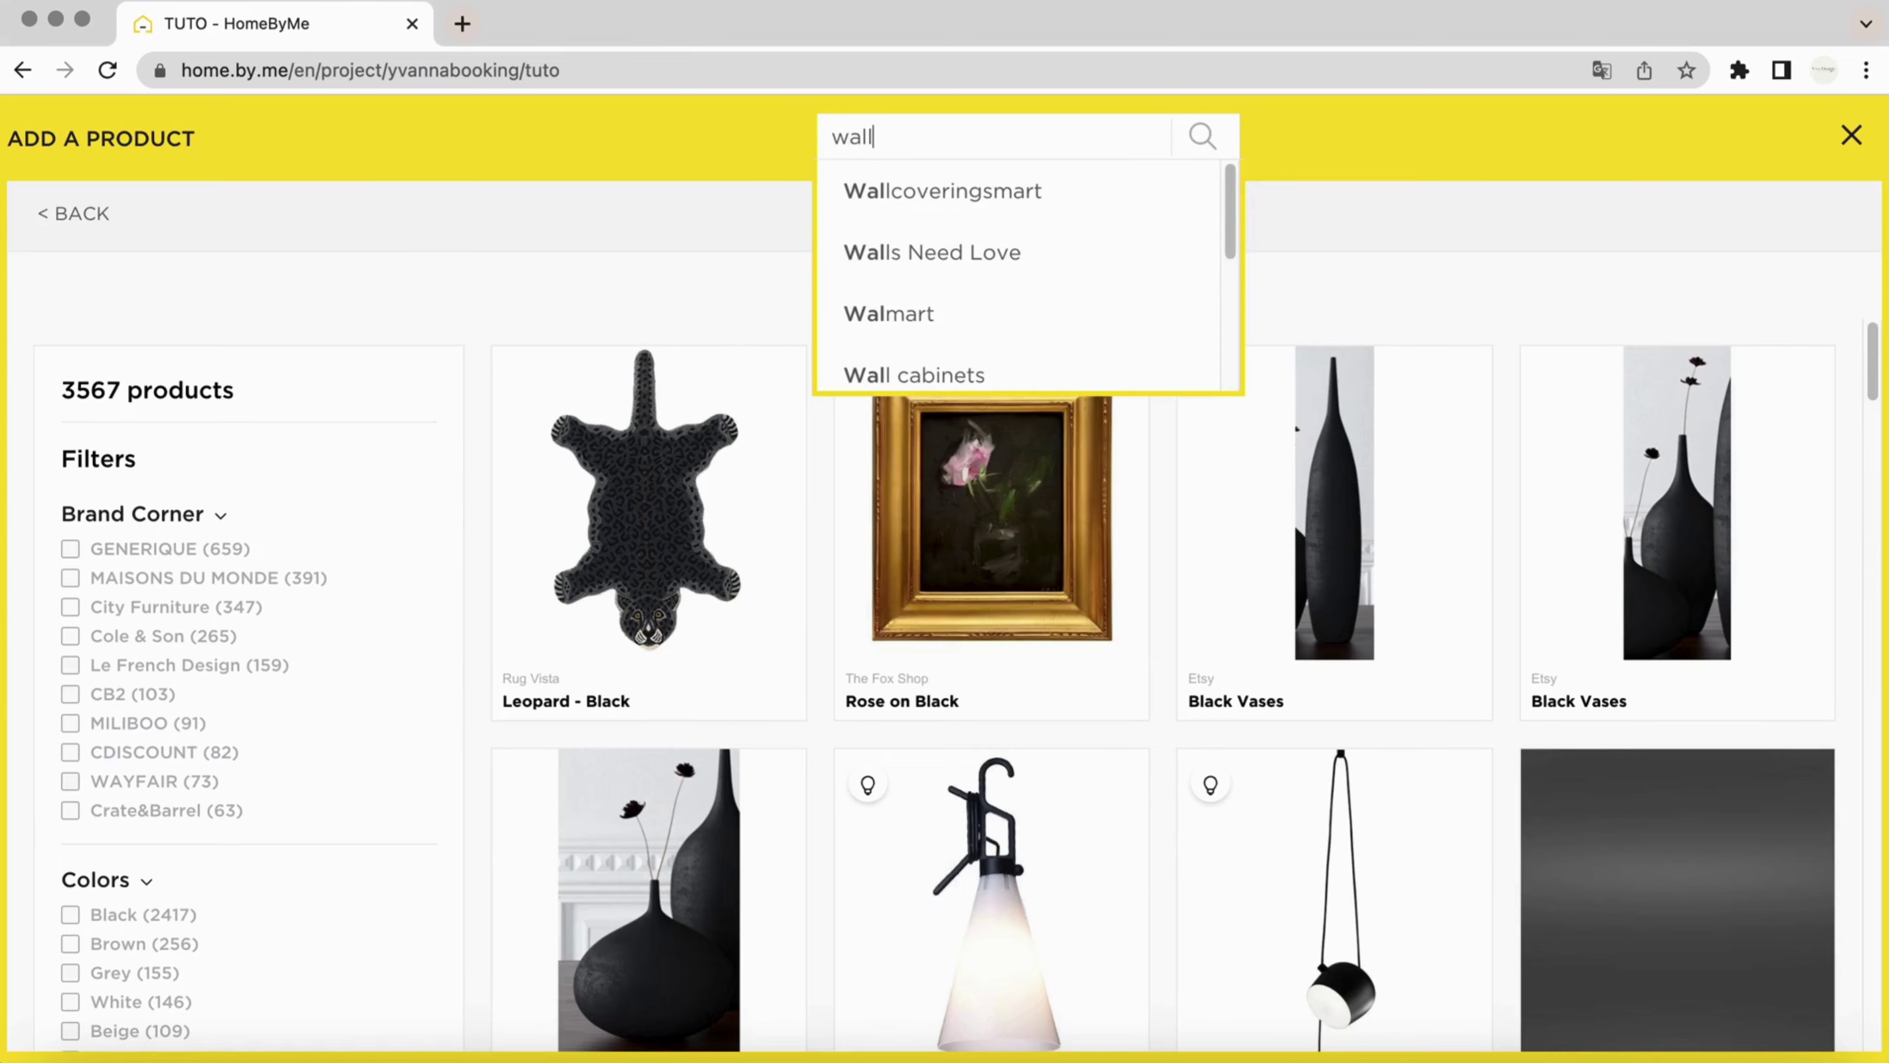
type("paper")
key("Return")
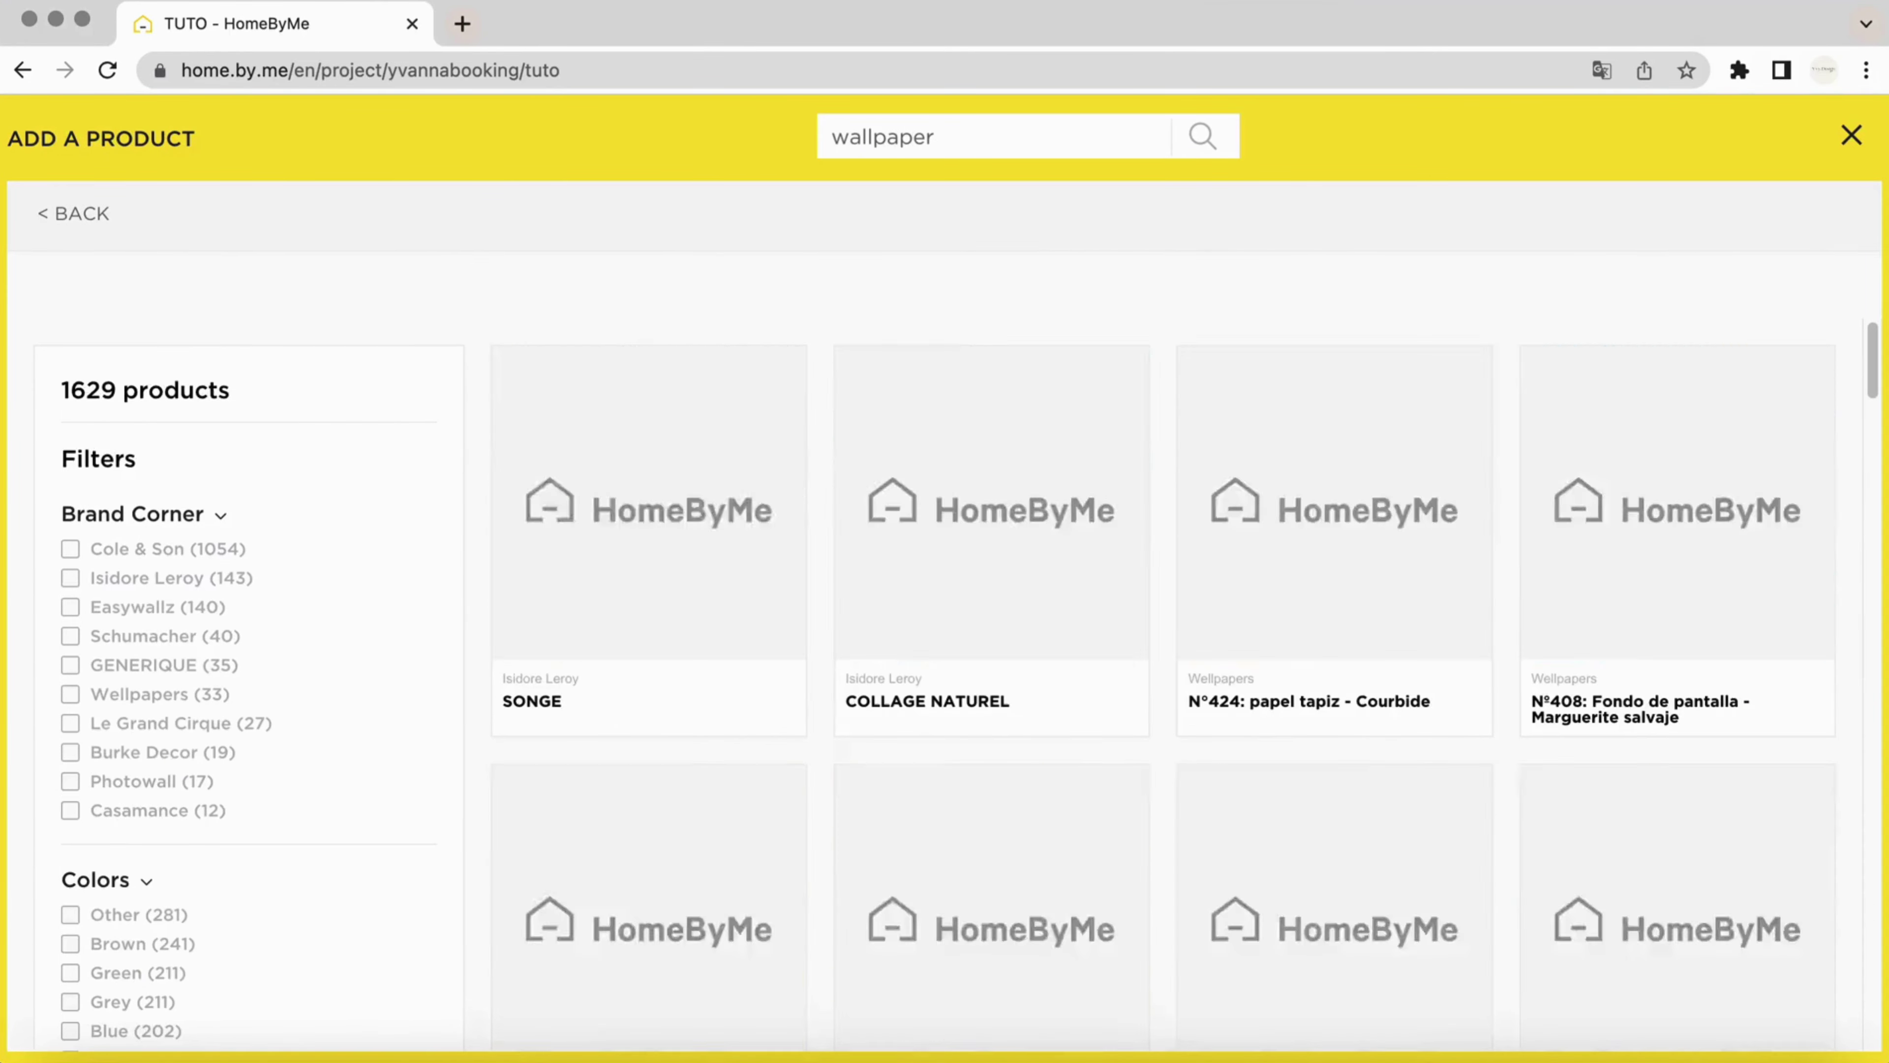
mouse_move(1217, 505)
left_click(1338, 556)
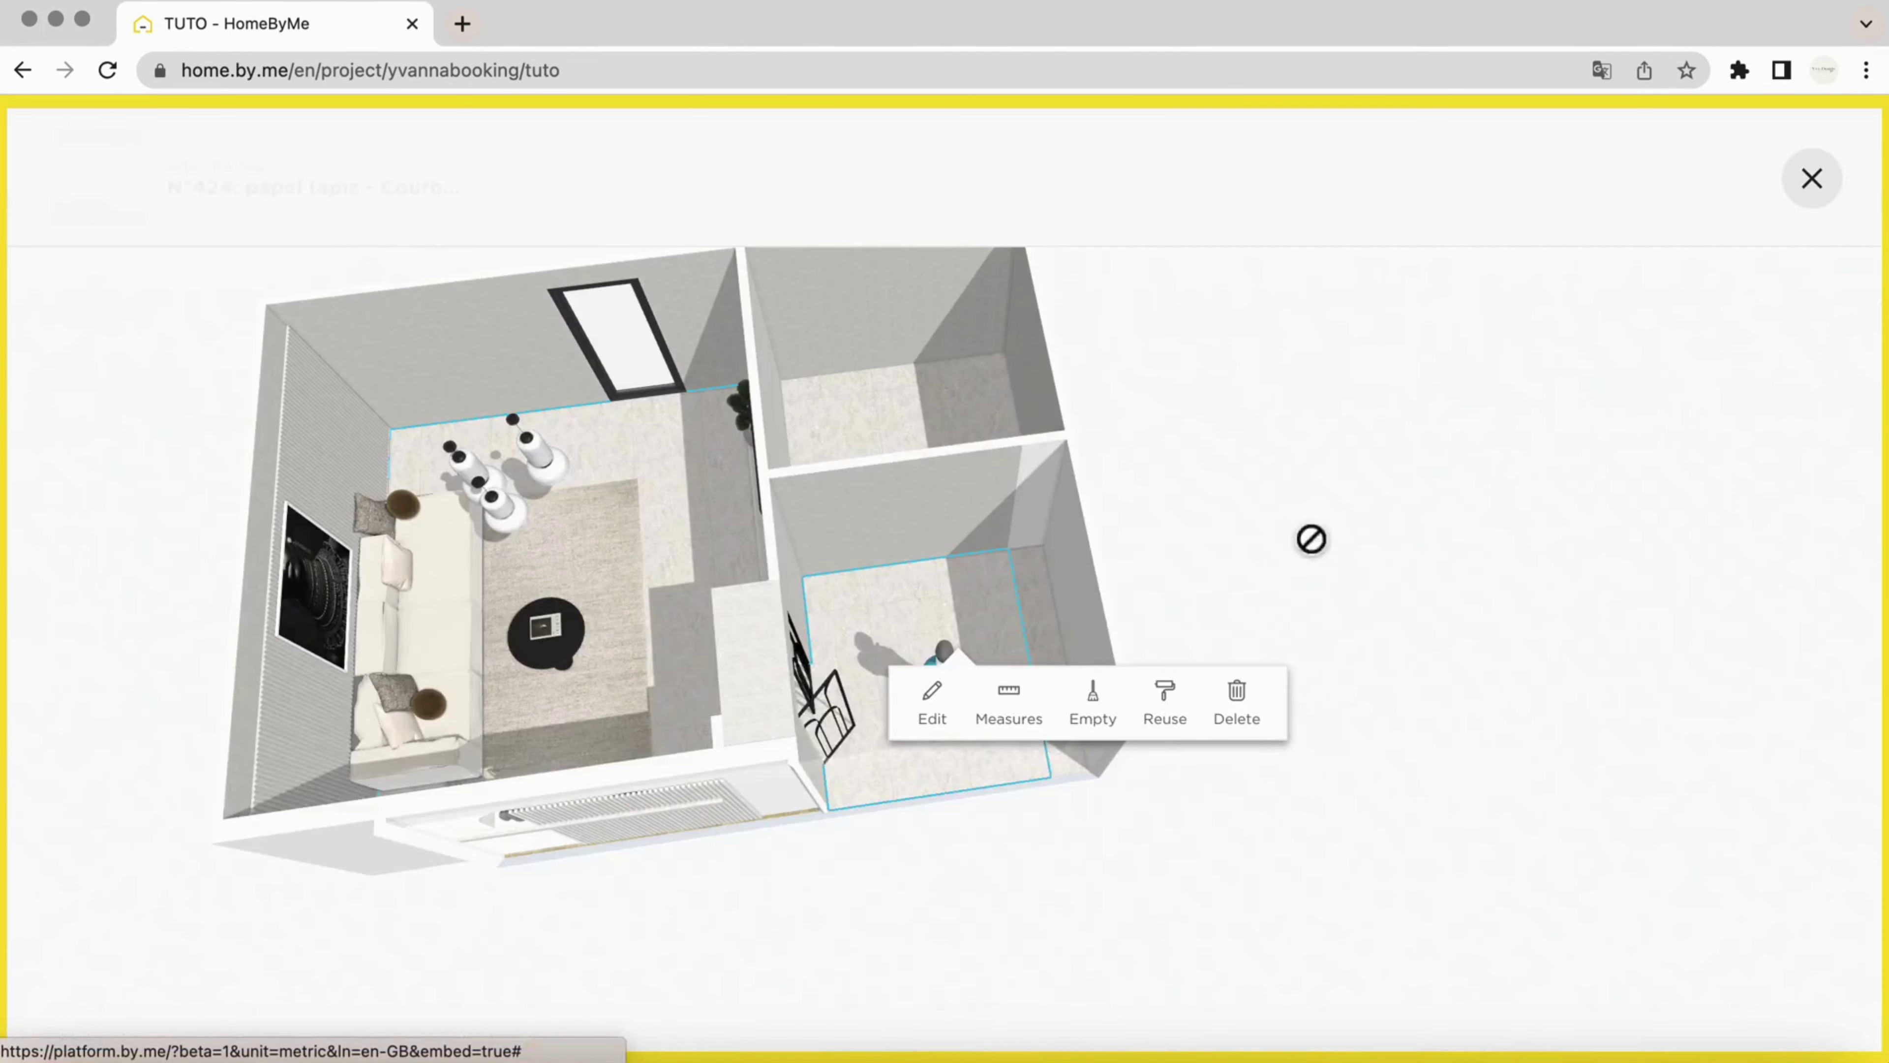
left_click(1058, 470)
left_click(957, 199)
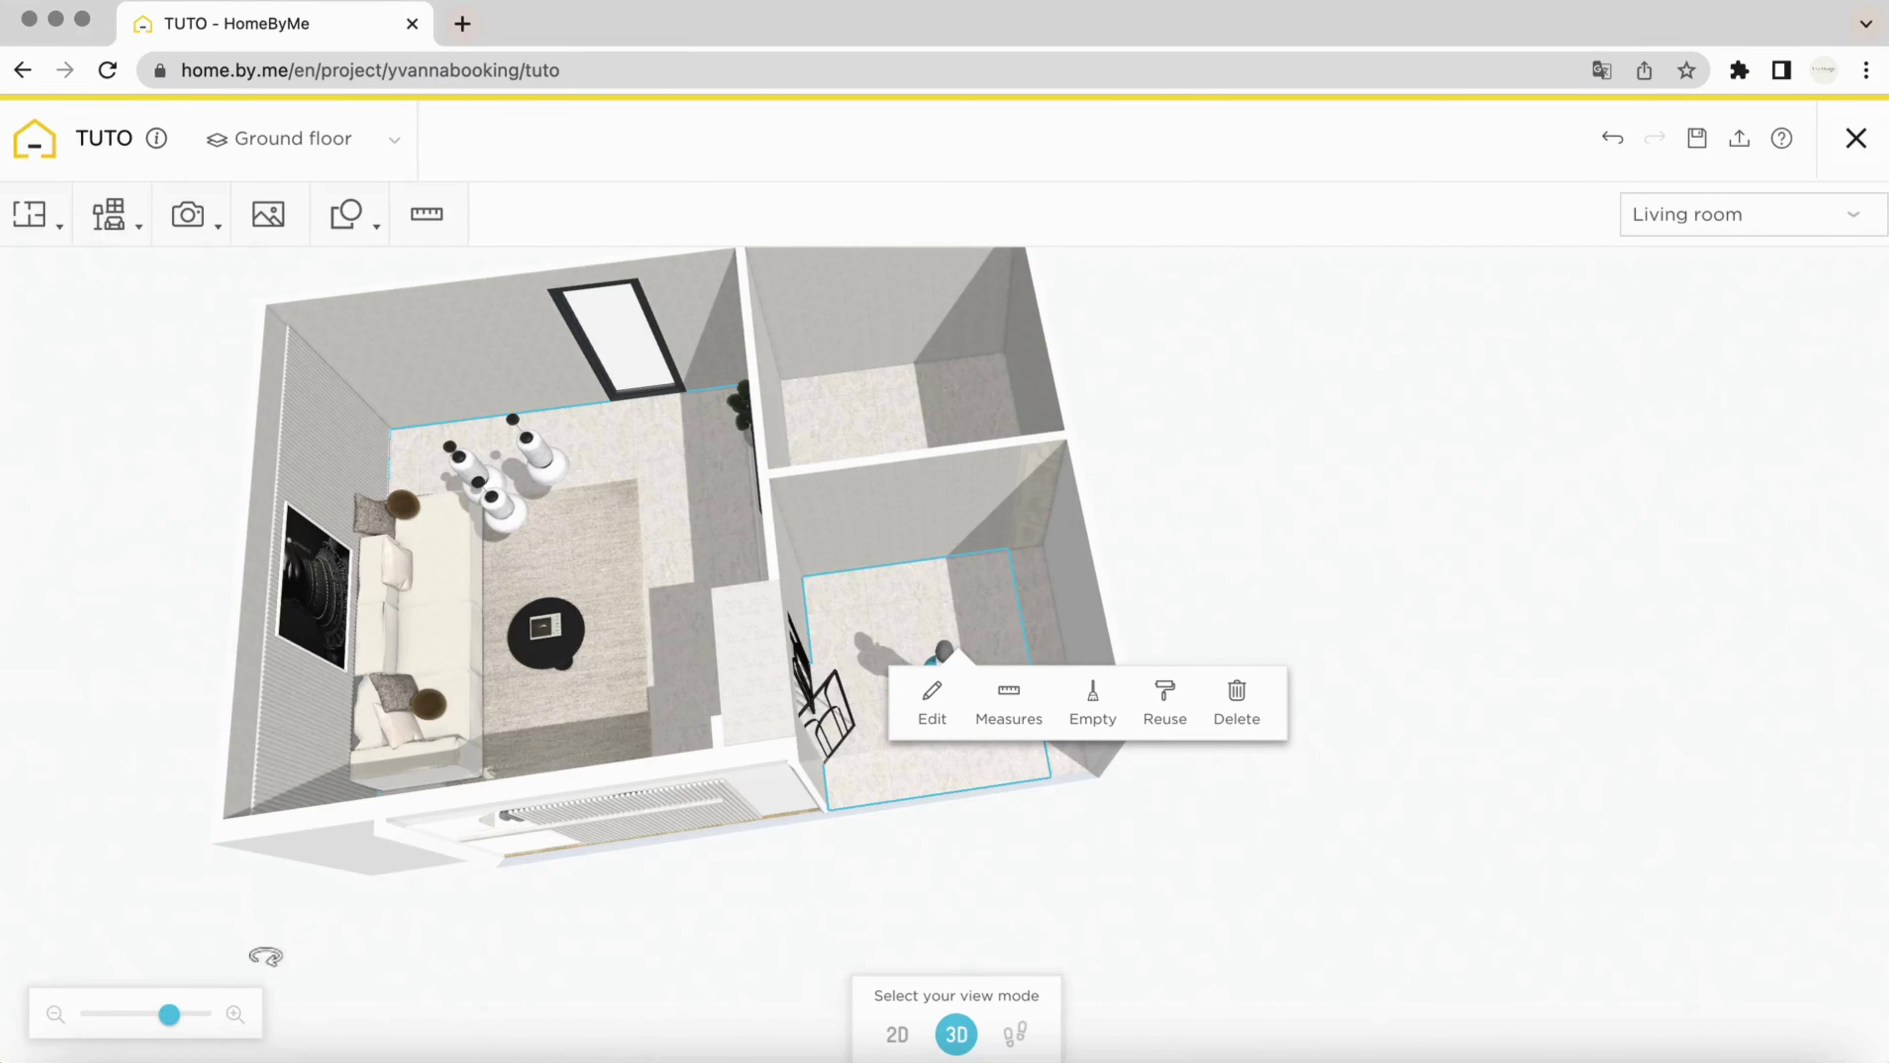
Search the product catalogue for black and apply Sherwin Williams Tricorn Black to the large section of the same partition wall
left_click_drag(171, 1017, 191, 1015)
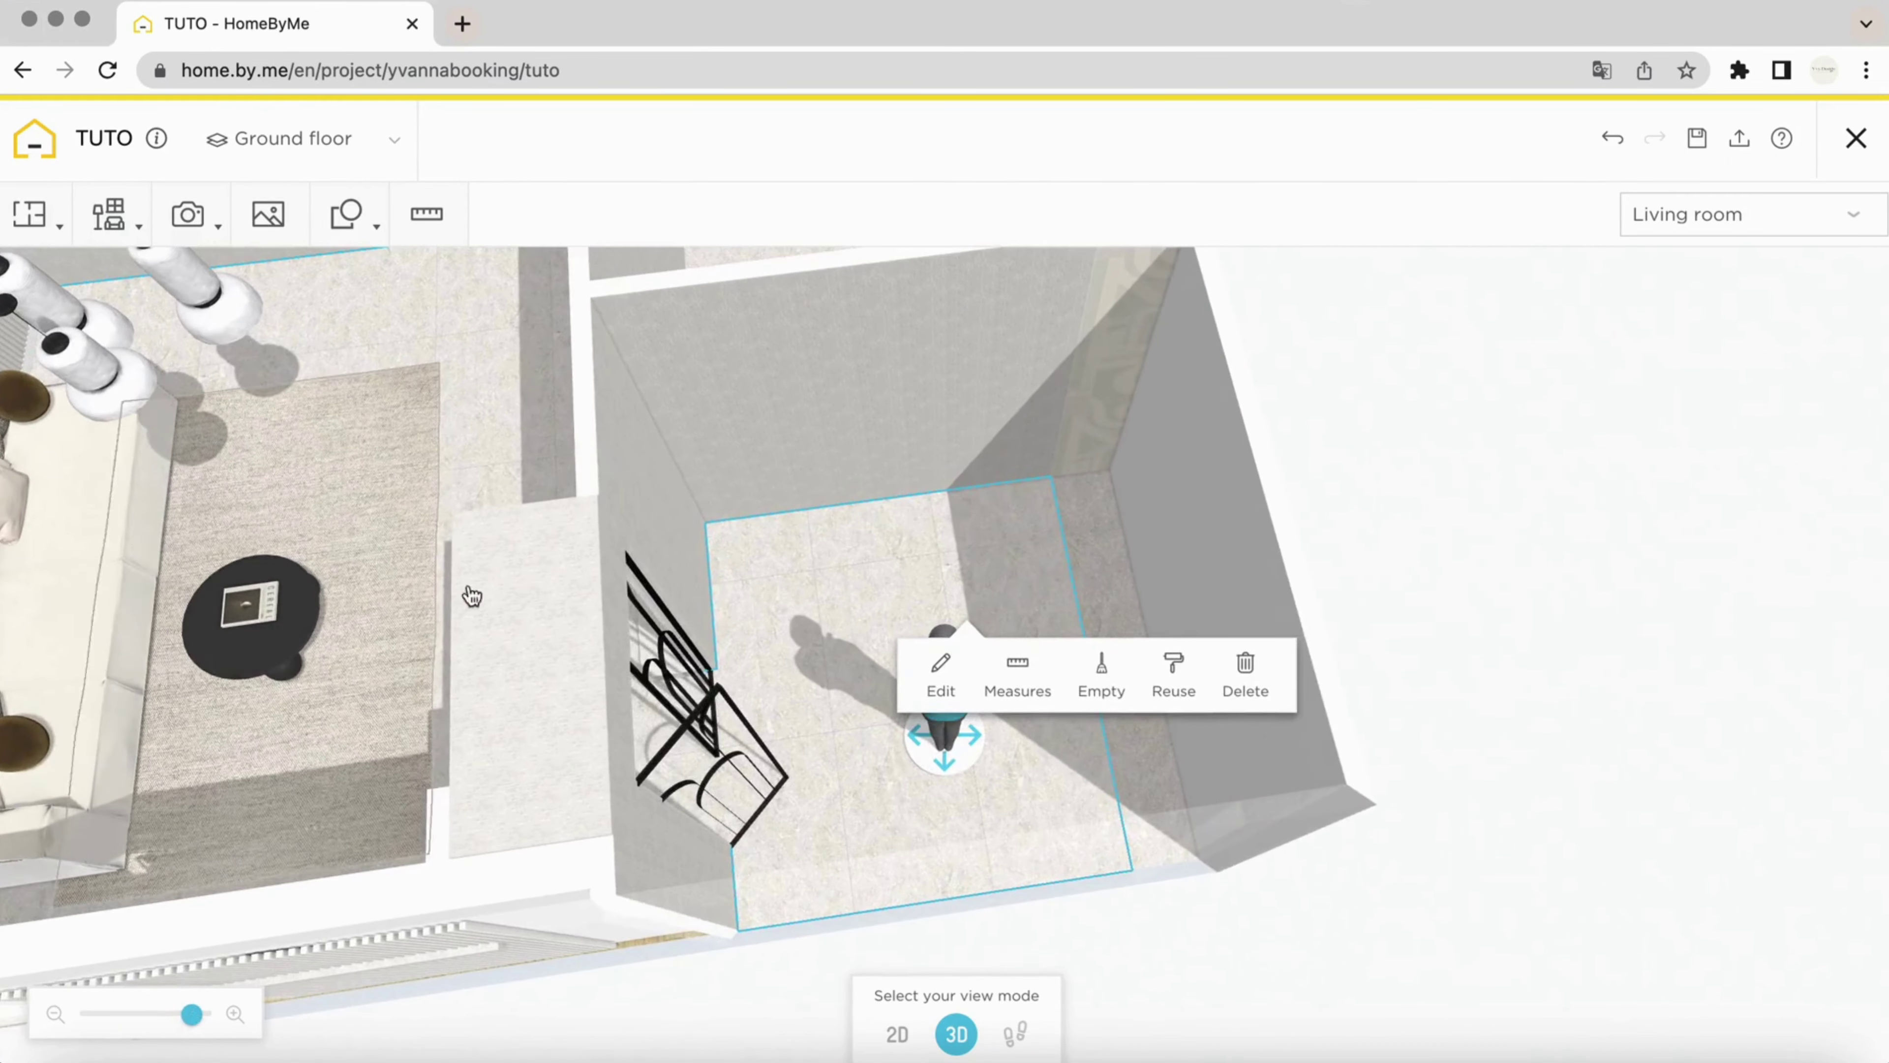
left_click(109, 214)
left_click(177, 350)
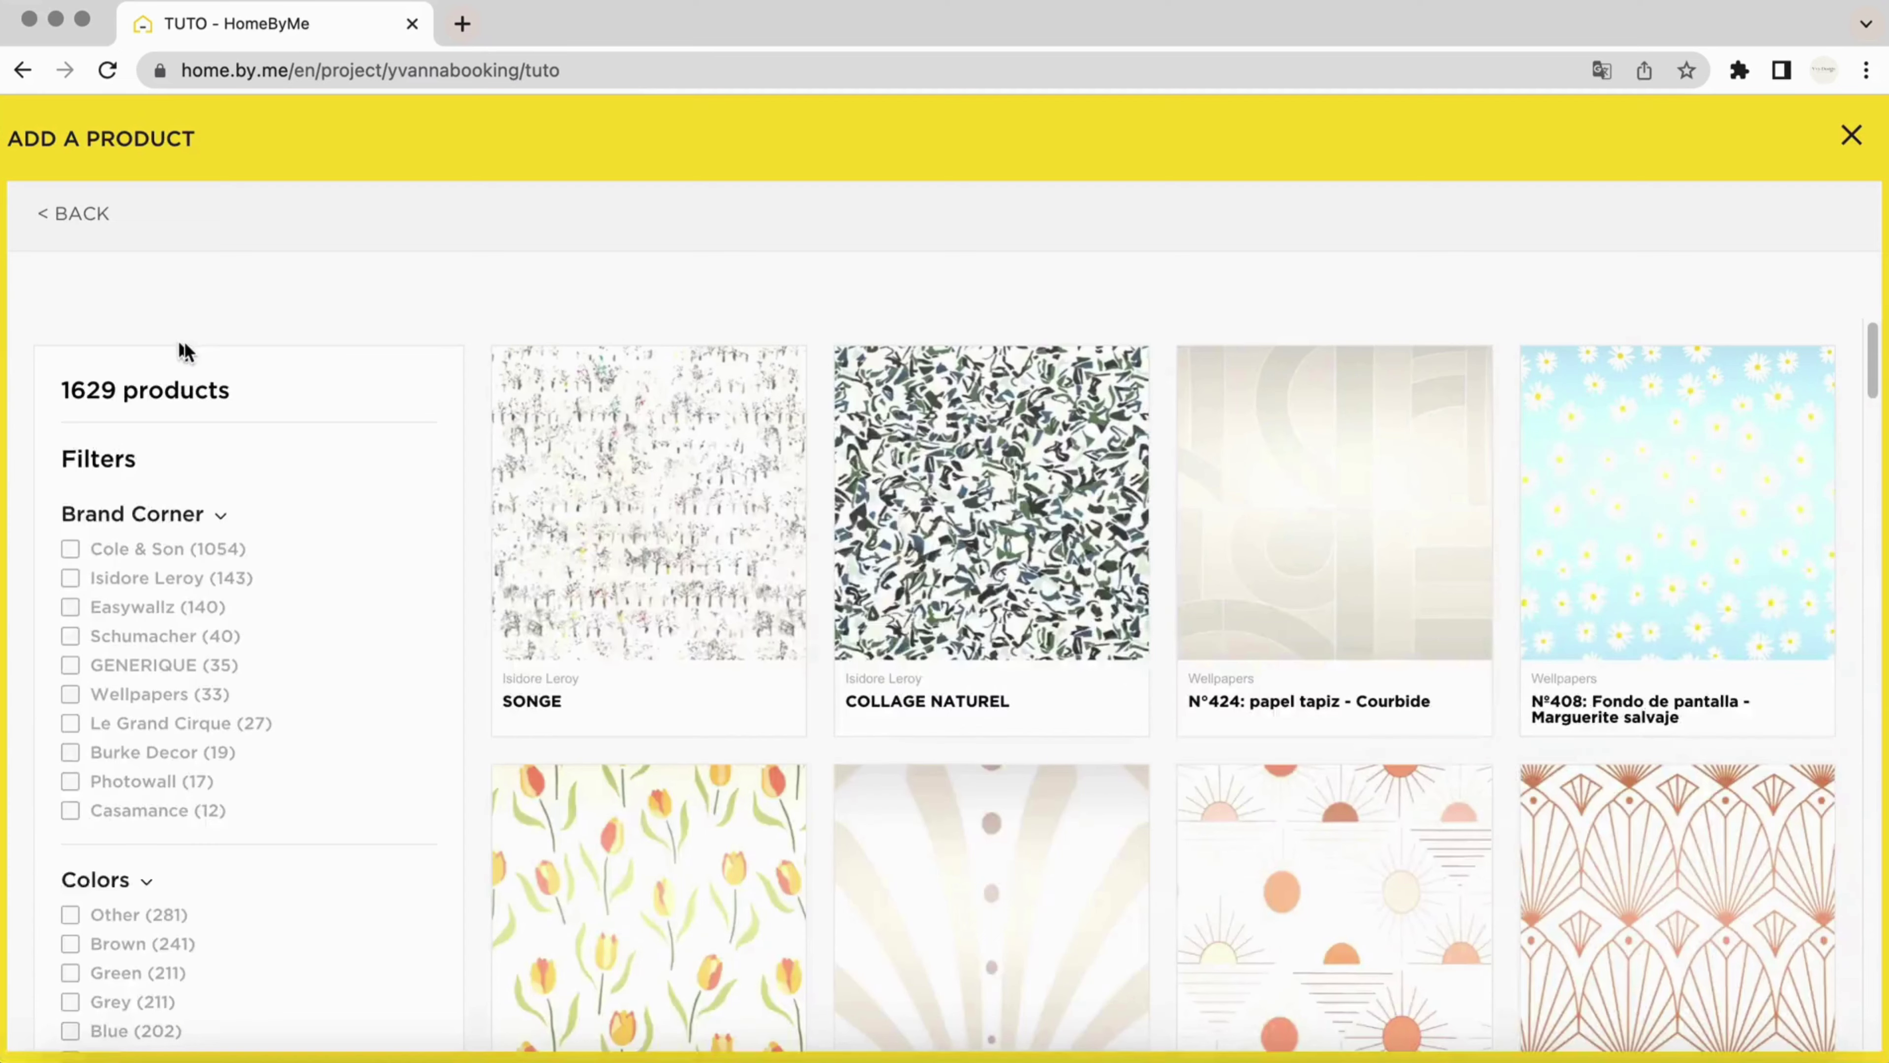
type("bla")
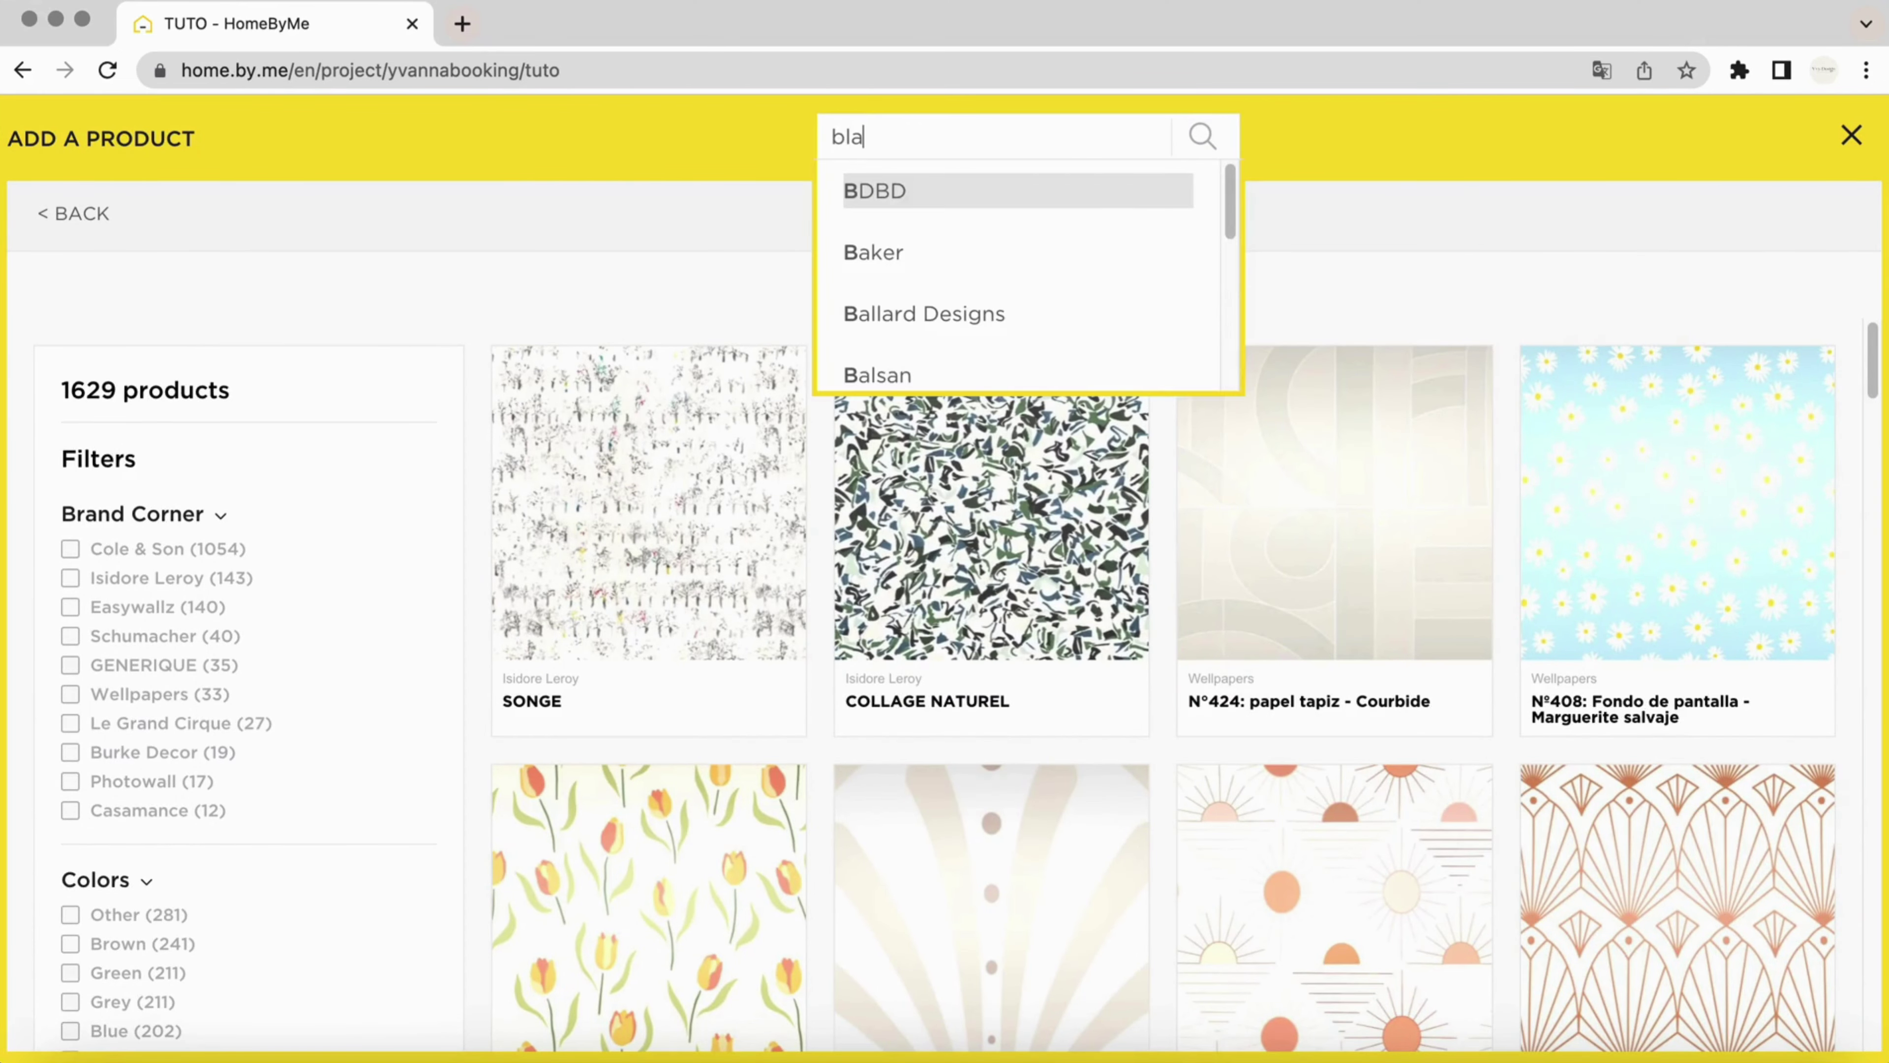
type("ck")
key("Return")
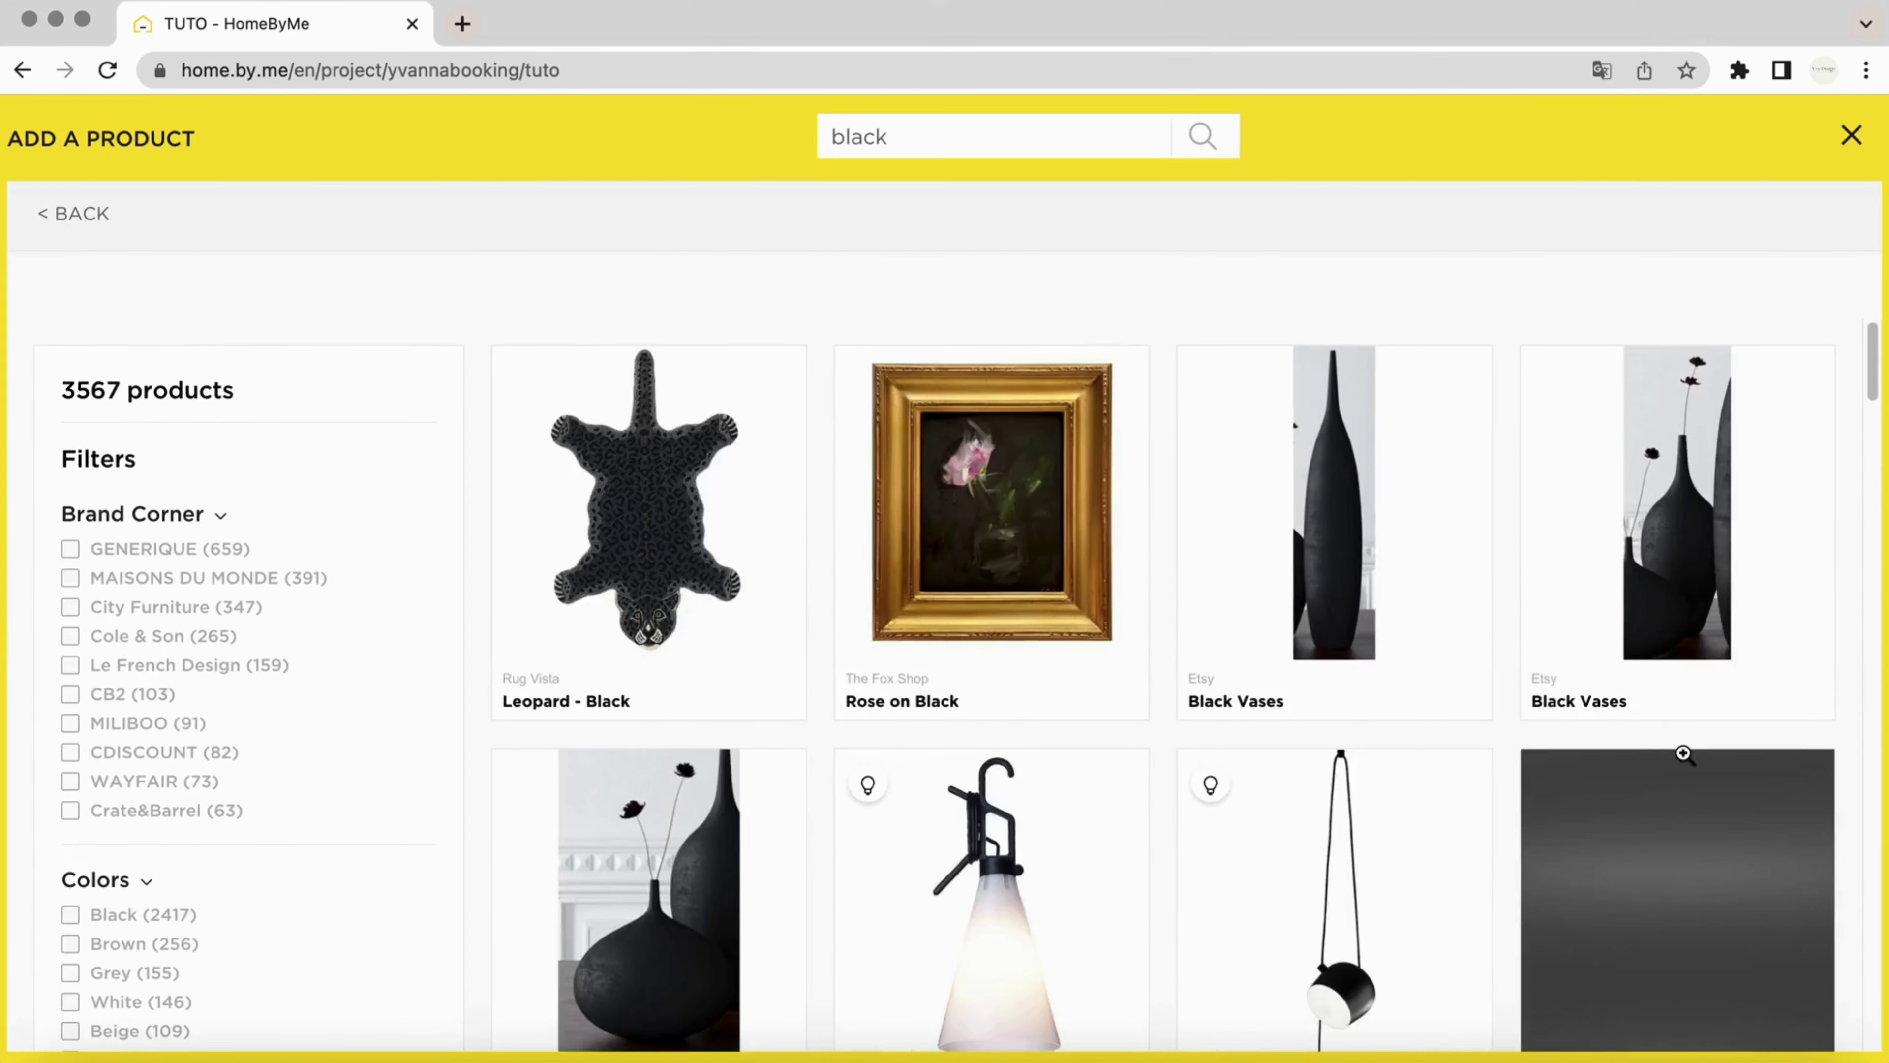
left_click(1679, 960)
left_click(1021, 434)
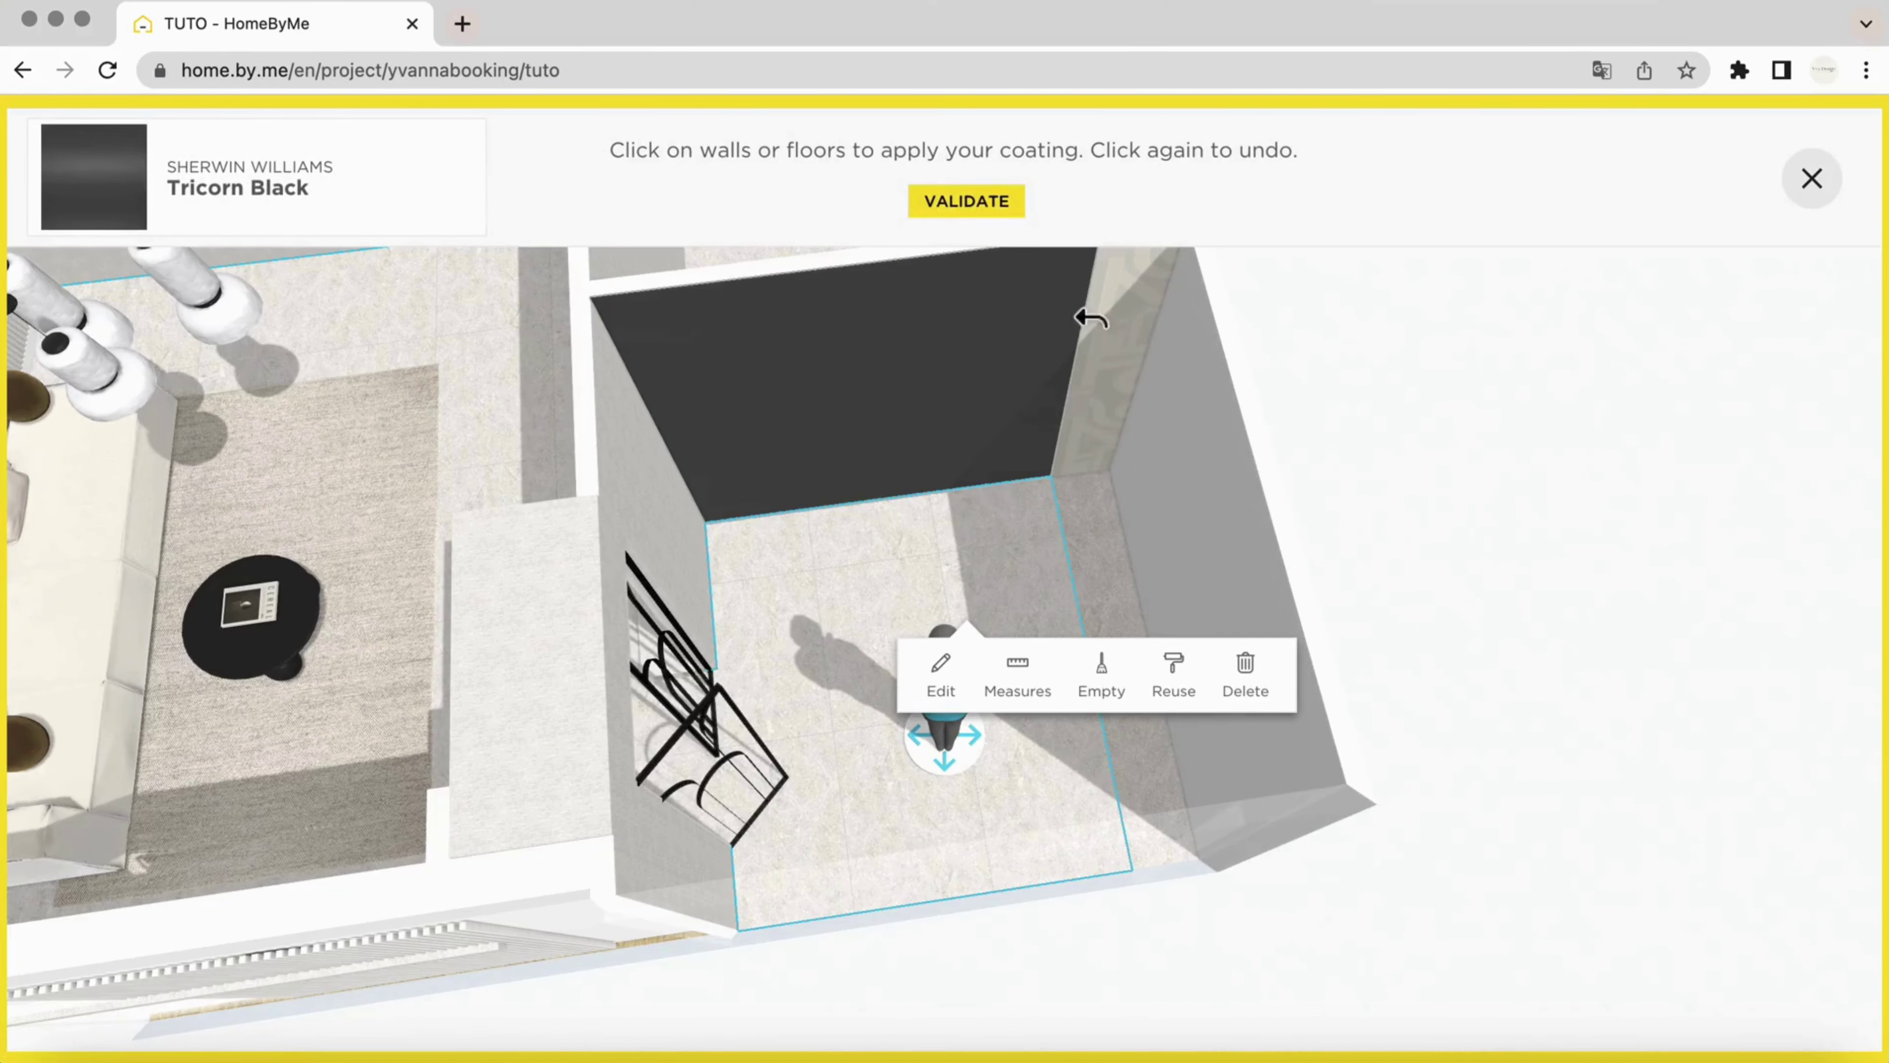
left_click(966, 201)
In the 2D plan, draw a second room separation parallel to the first, marking off a strip of about 1.4 m²
mouse_move(1455, 448)
left_mouse_down()
mouse_move(1425, 410)
mouse_move(1476, 393)
mouse_move(1451, 392)
mouse_move(1459, 426)
left_mouse_up()
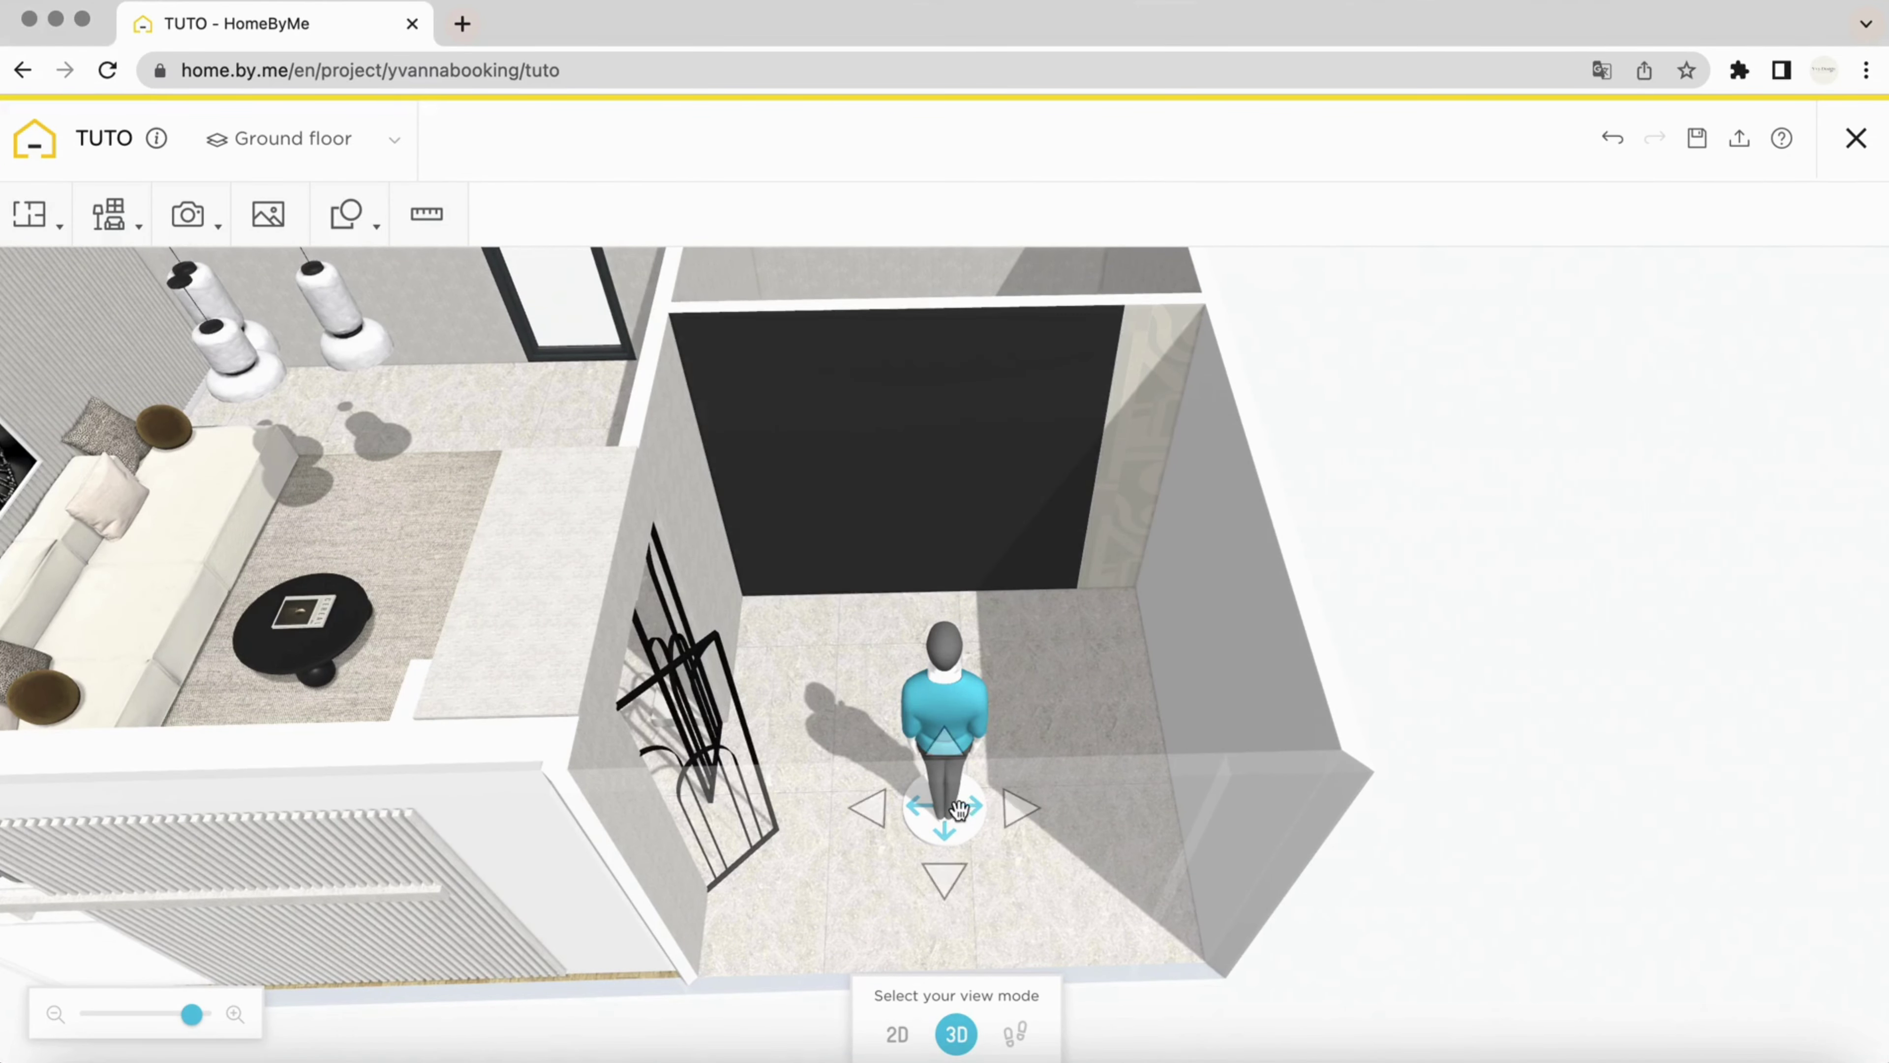
left_click(897, 1034)
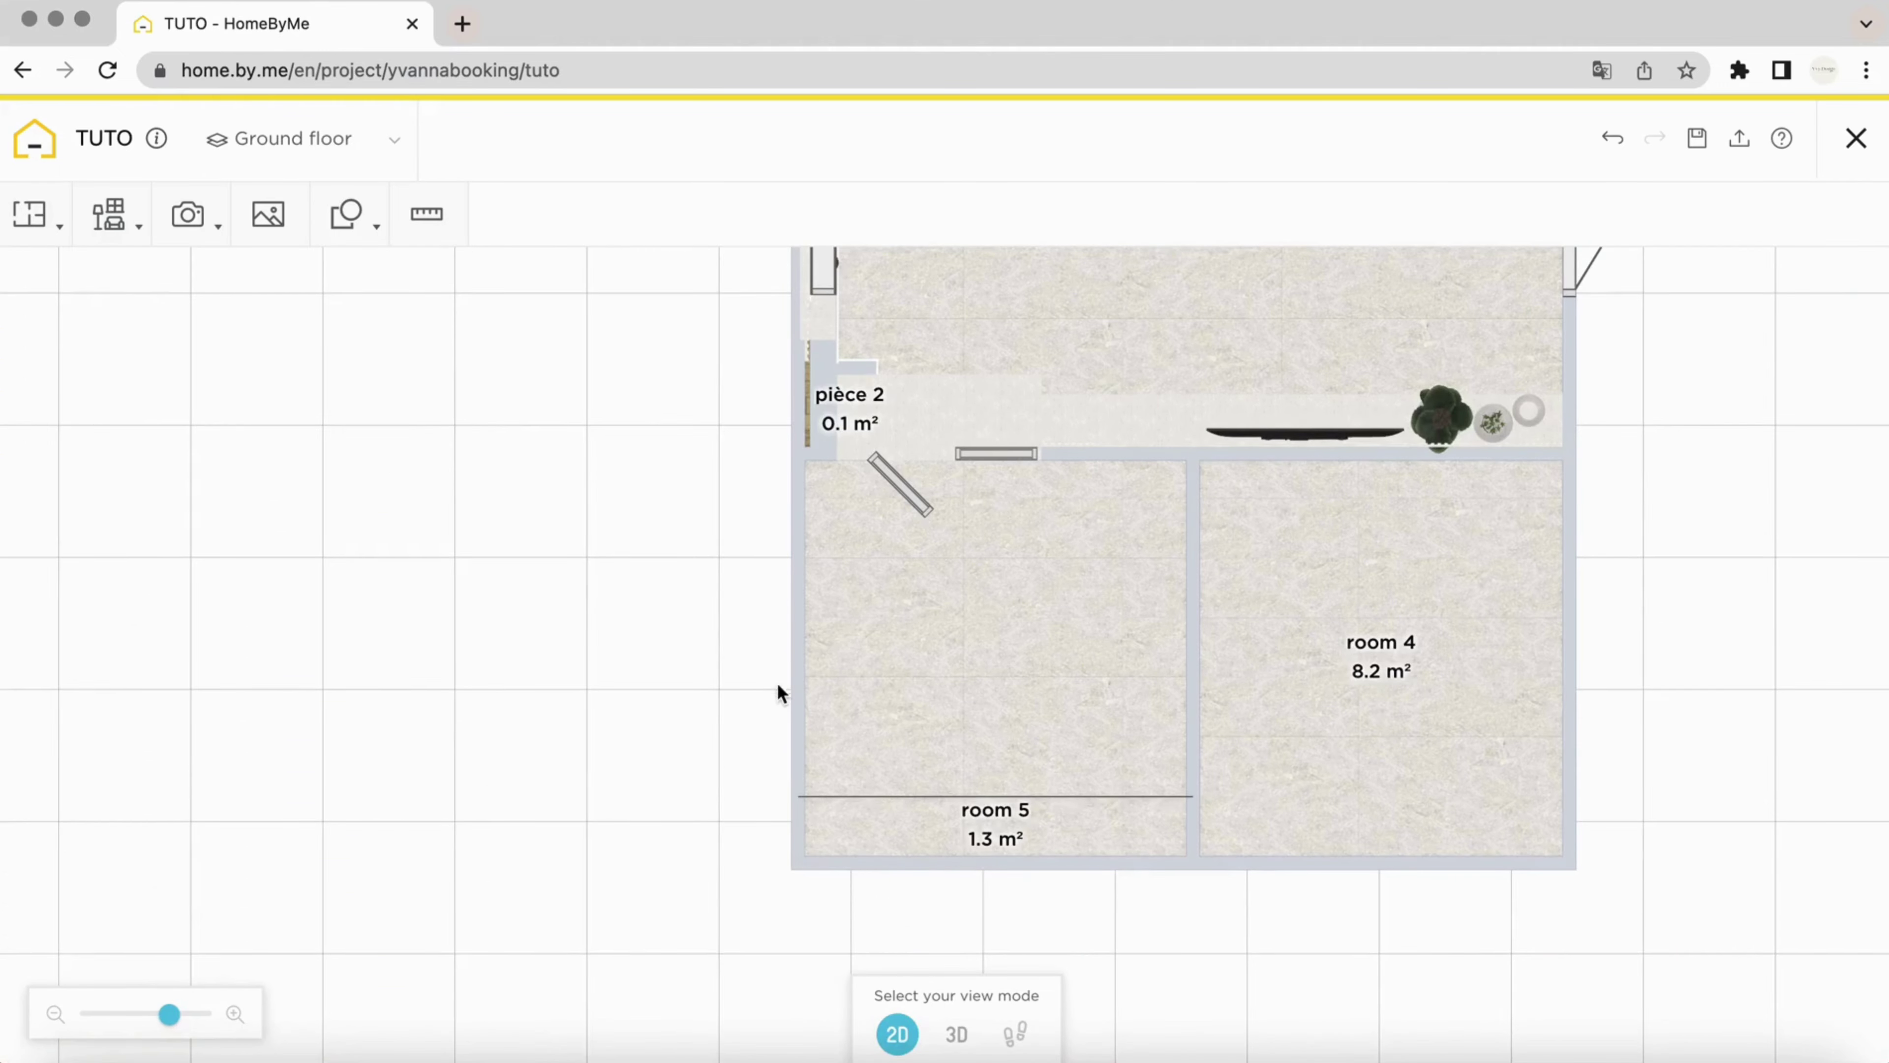
mouse_move(34, 219)
left_click(118, 395)
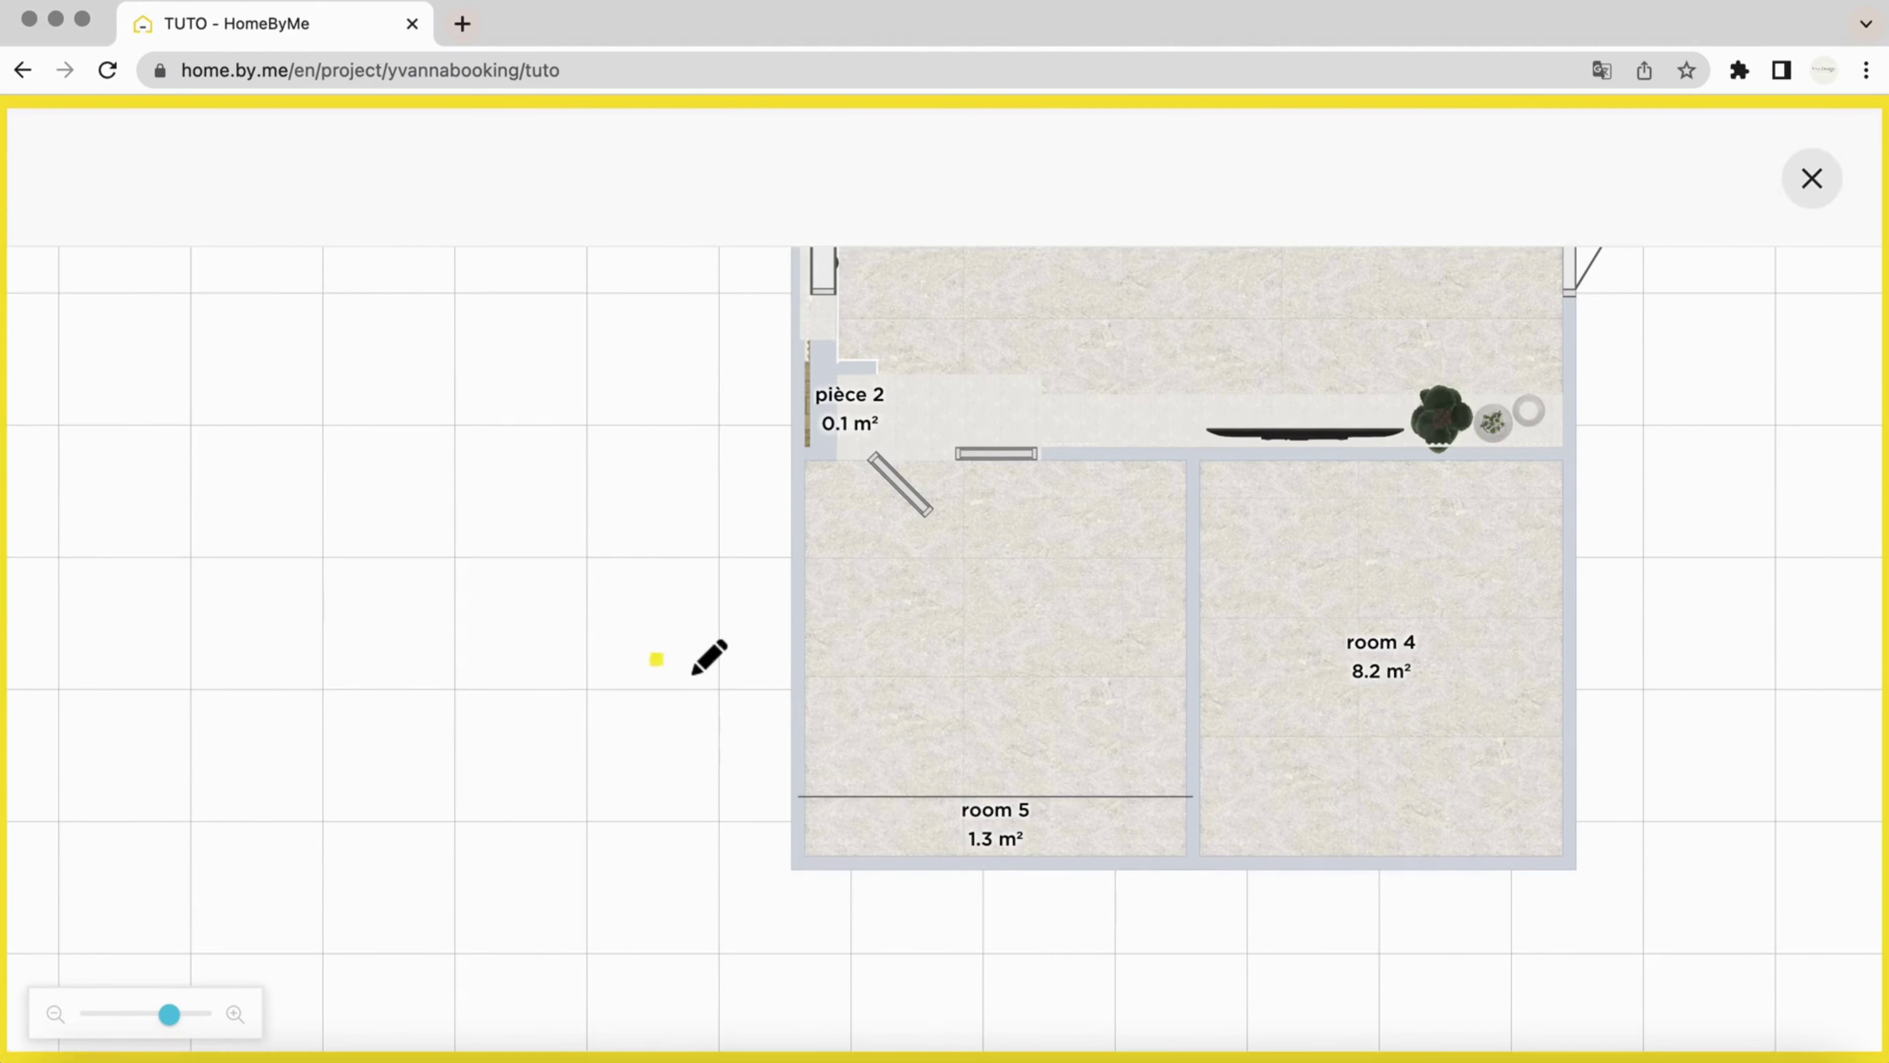
left_click(867, 727)
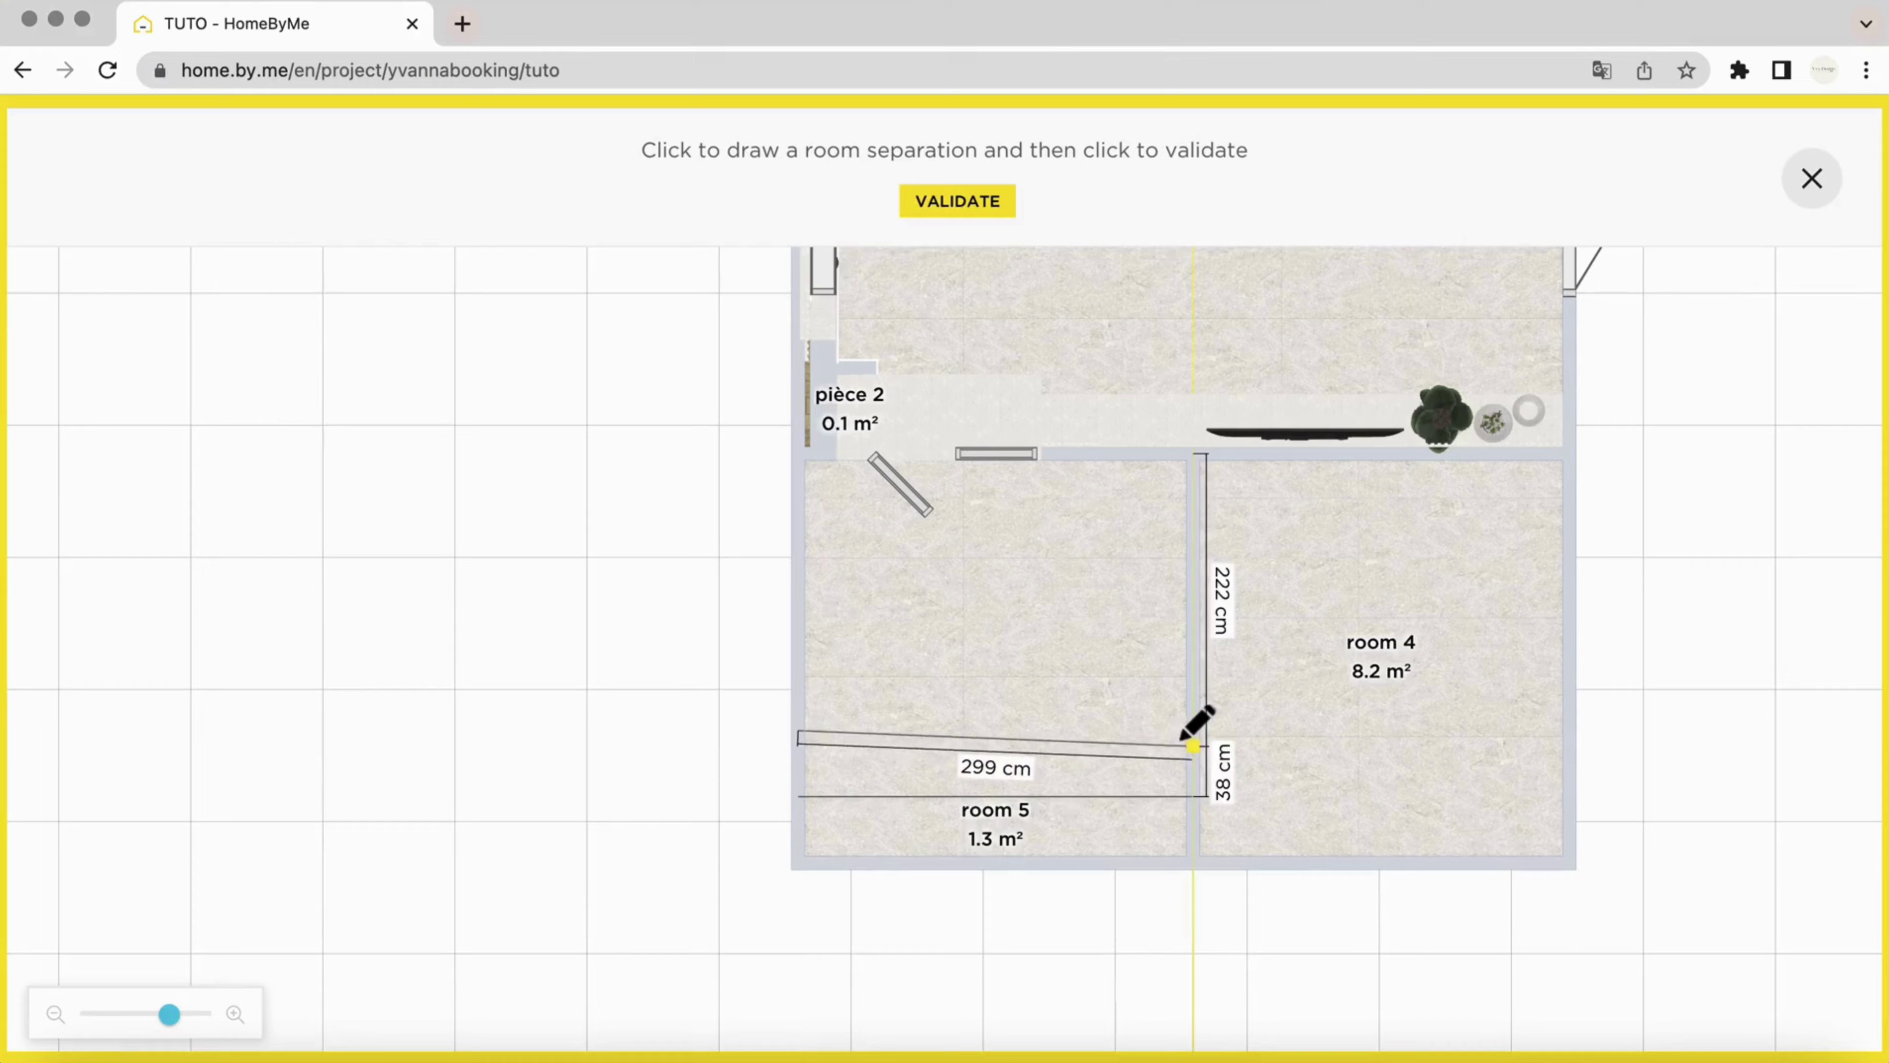
left_click(1183, 715)
left_click(966, 202)
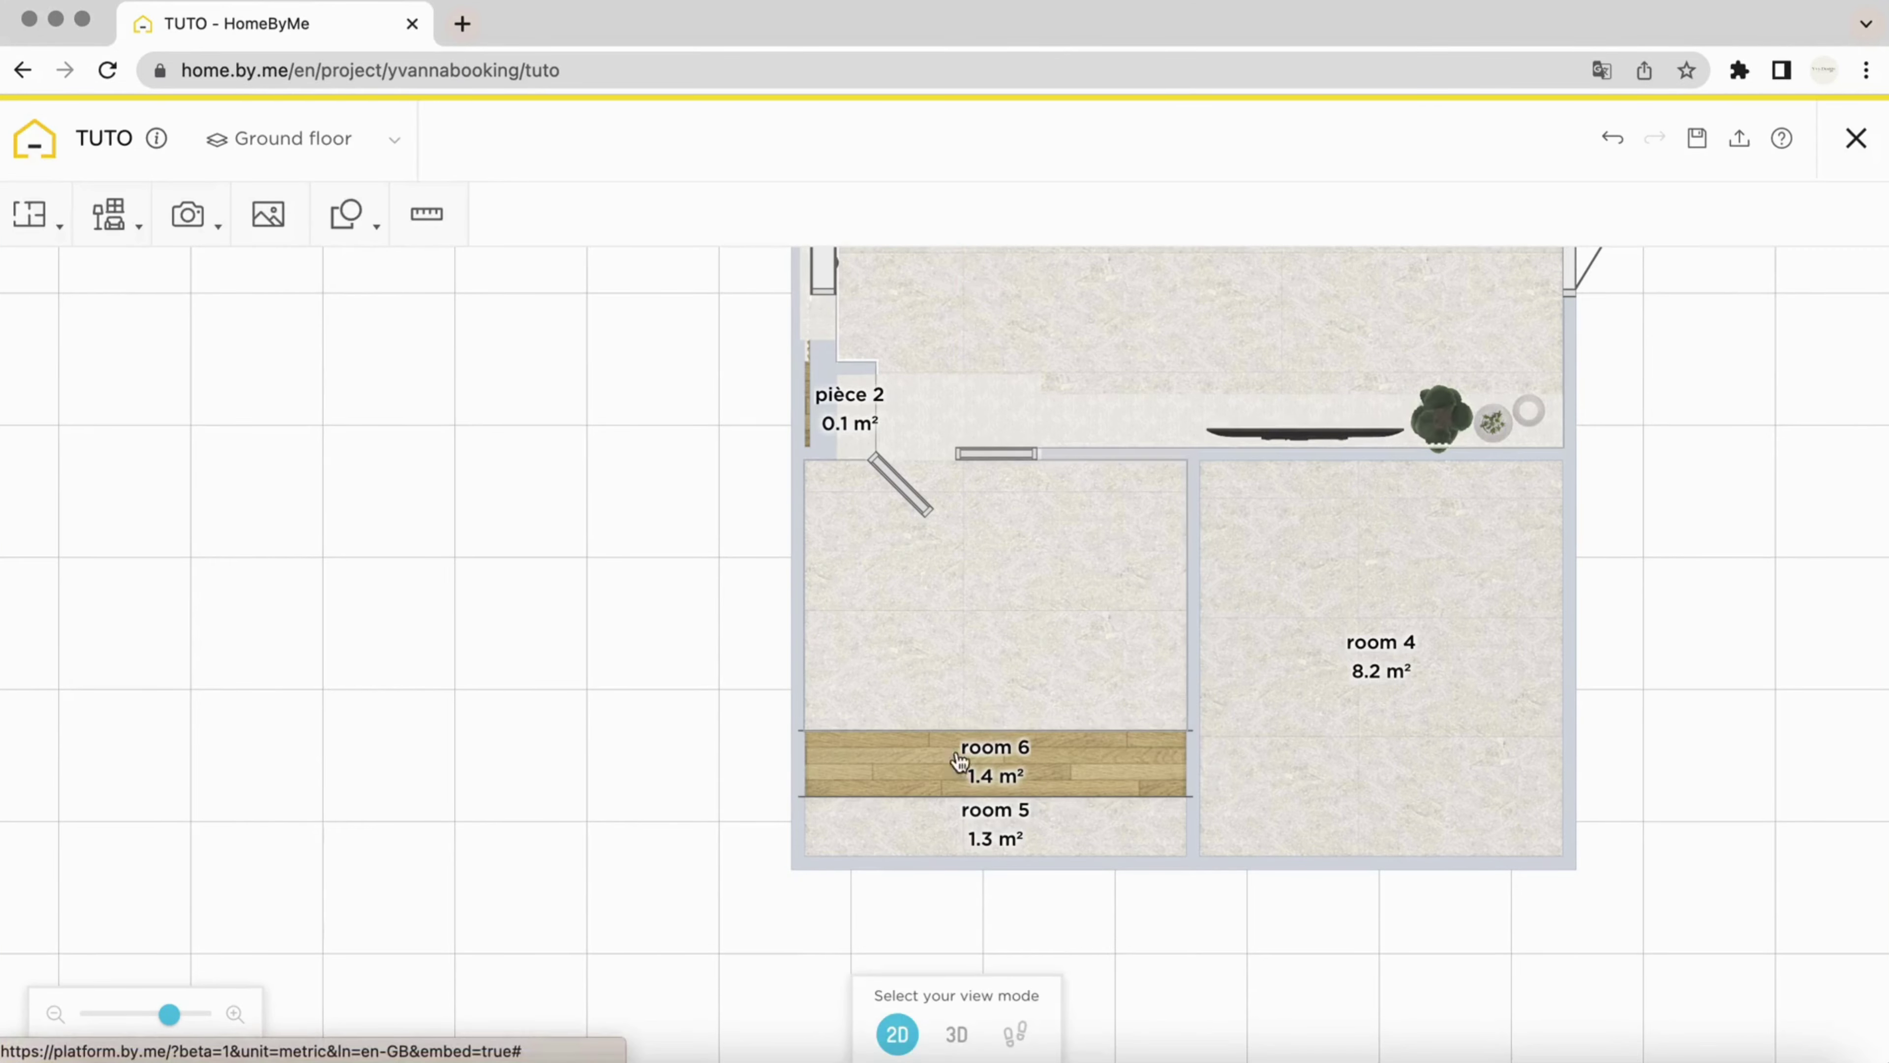
In the 3D view, reuse the Tricorn Black coating on the bare wall section between the black area and the wallpaper
left_click(956, 1034)
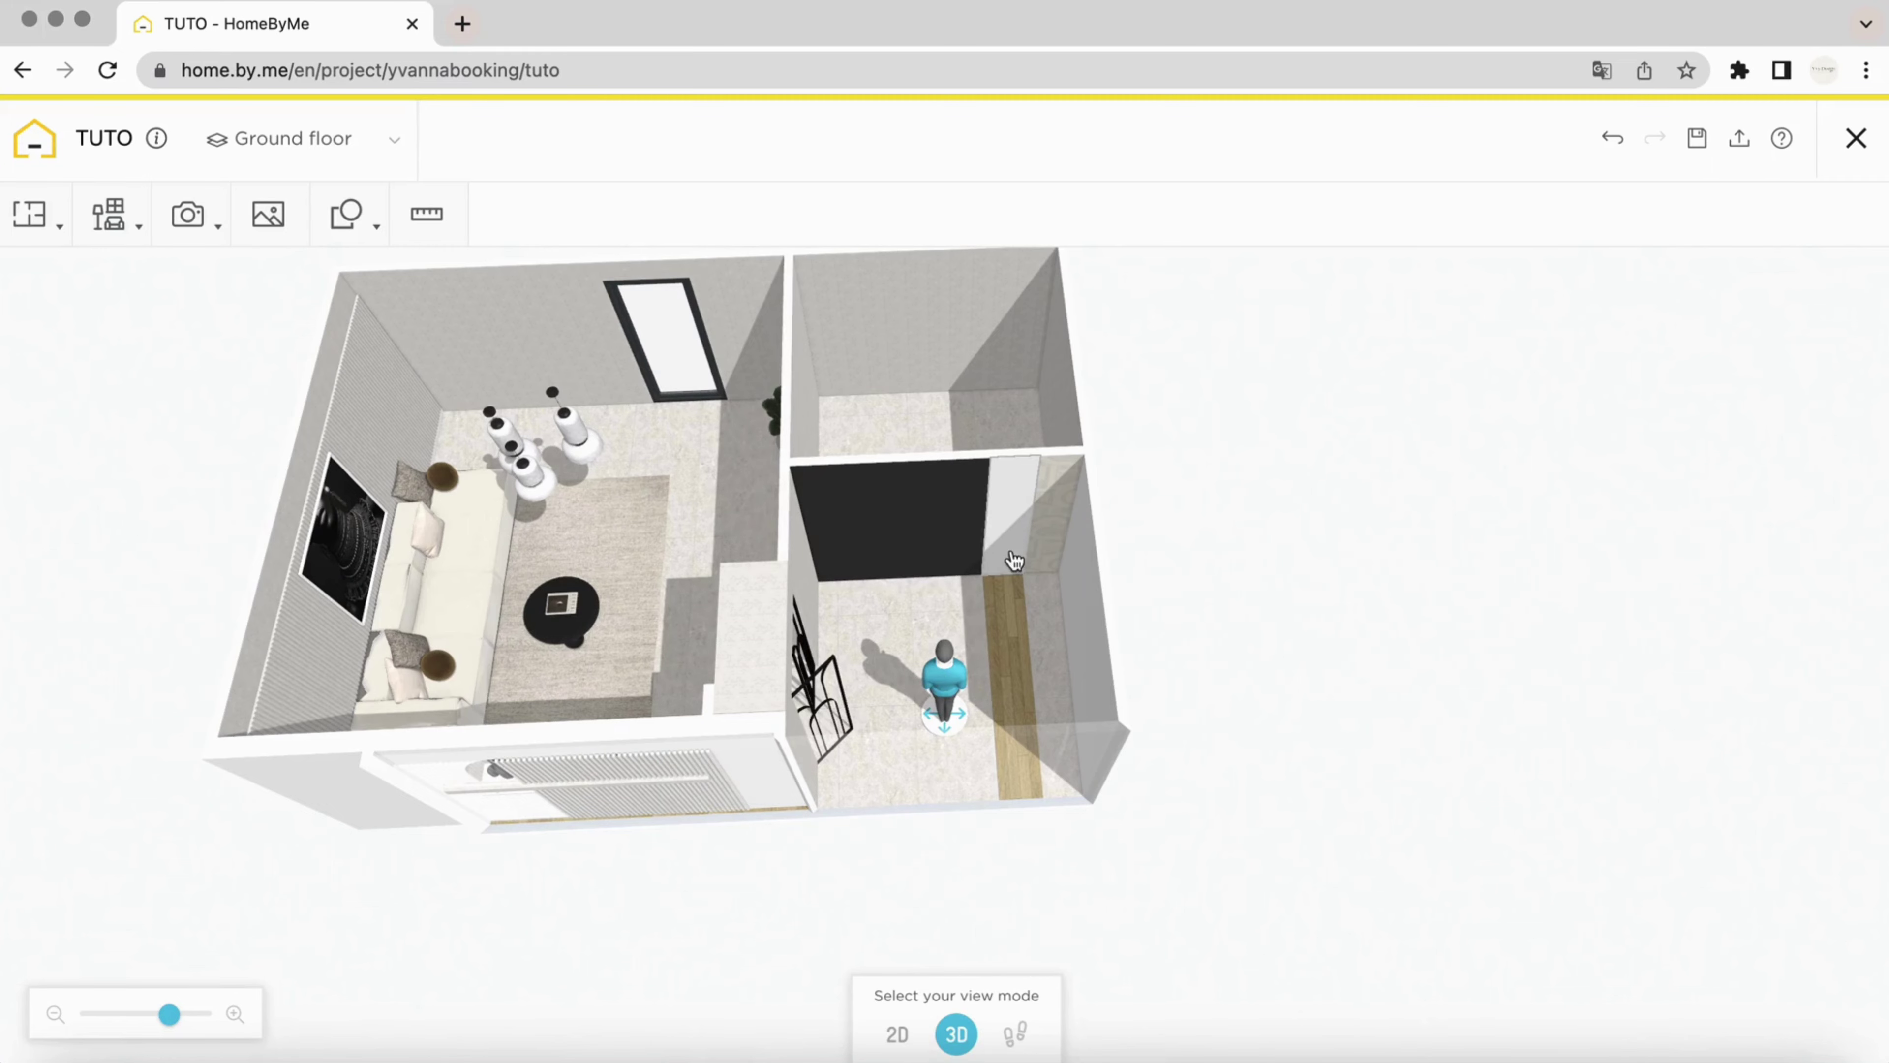
left_click(889, 515)
left_click(988, 593)
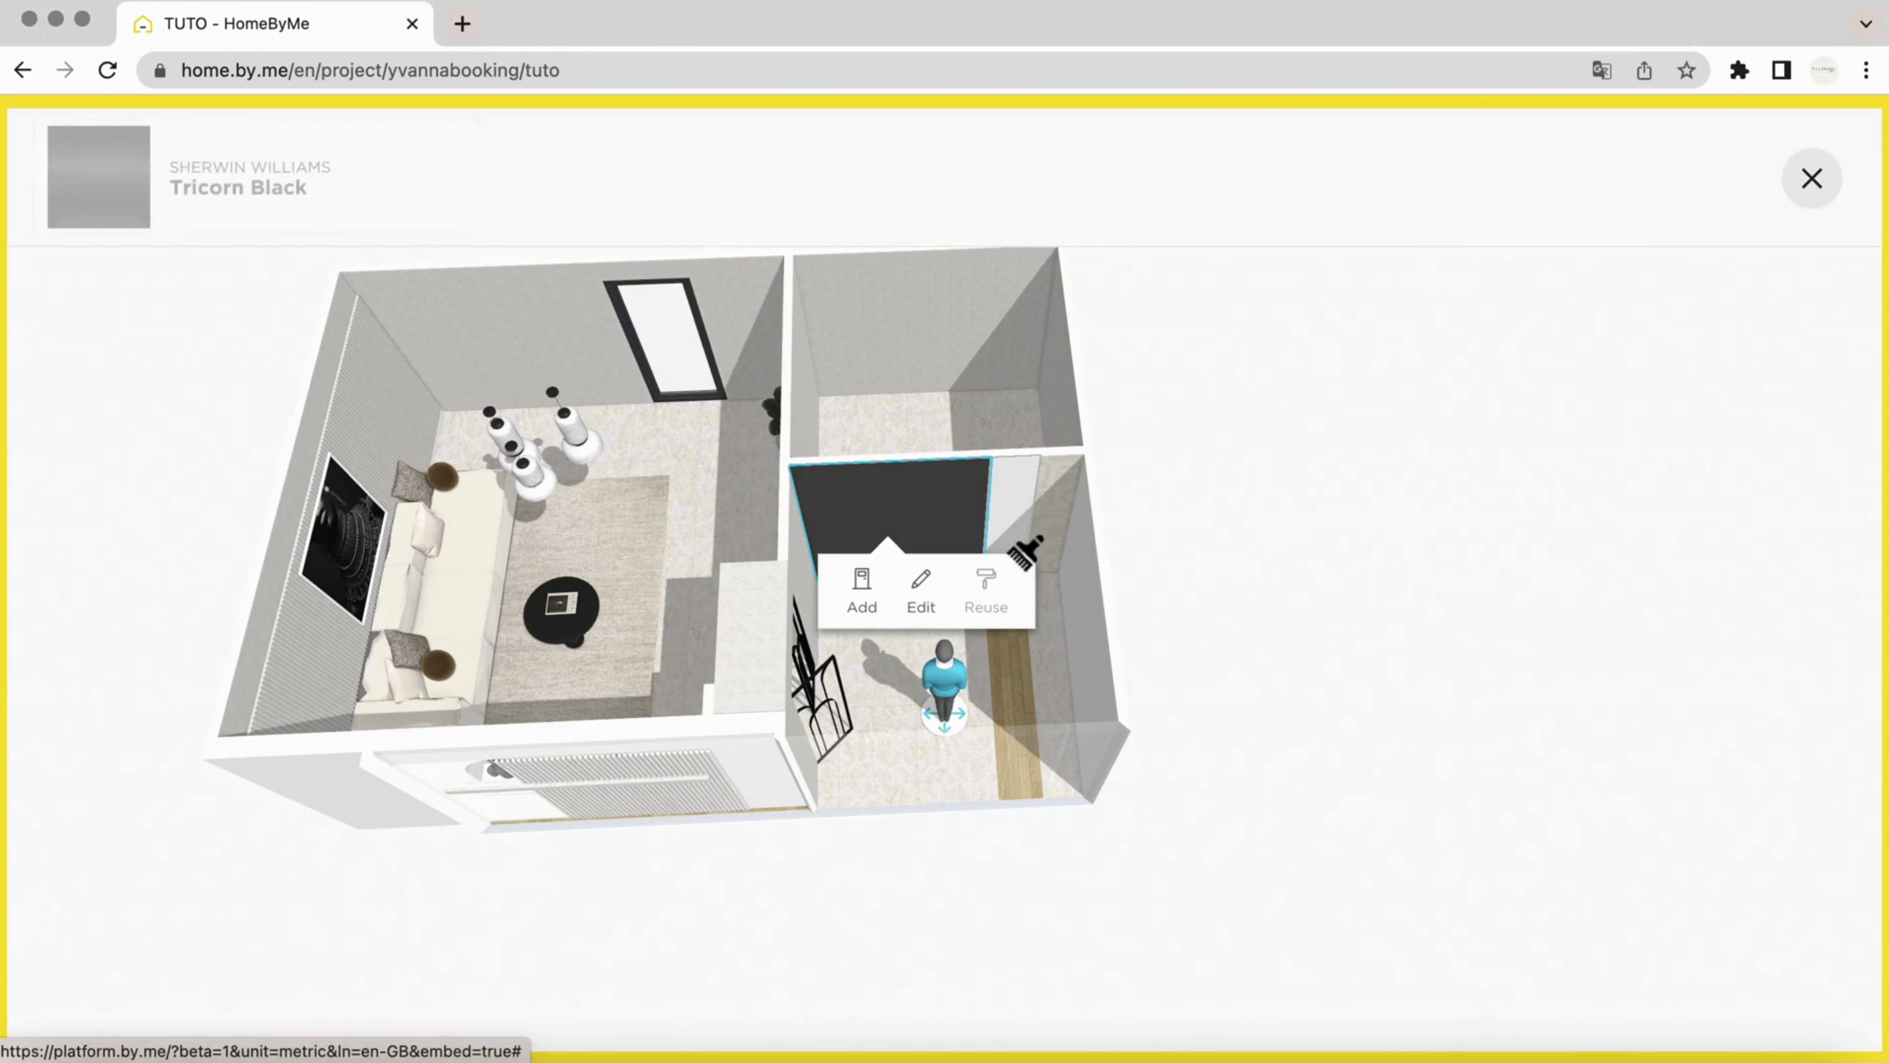
left_click(1031, 517)
left_click(984, 202)
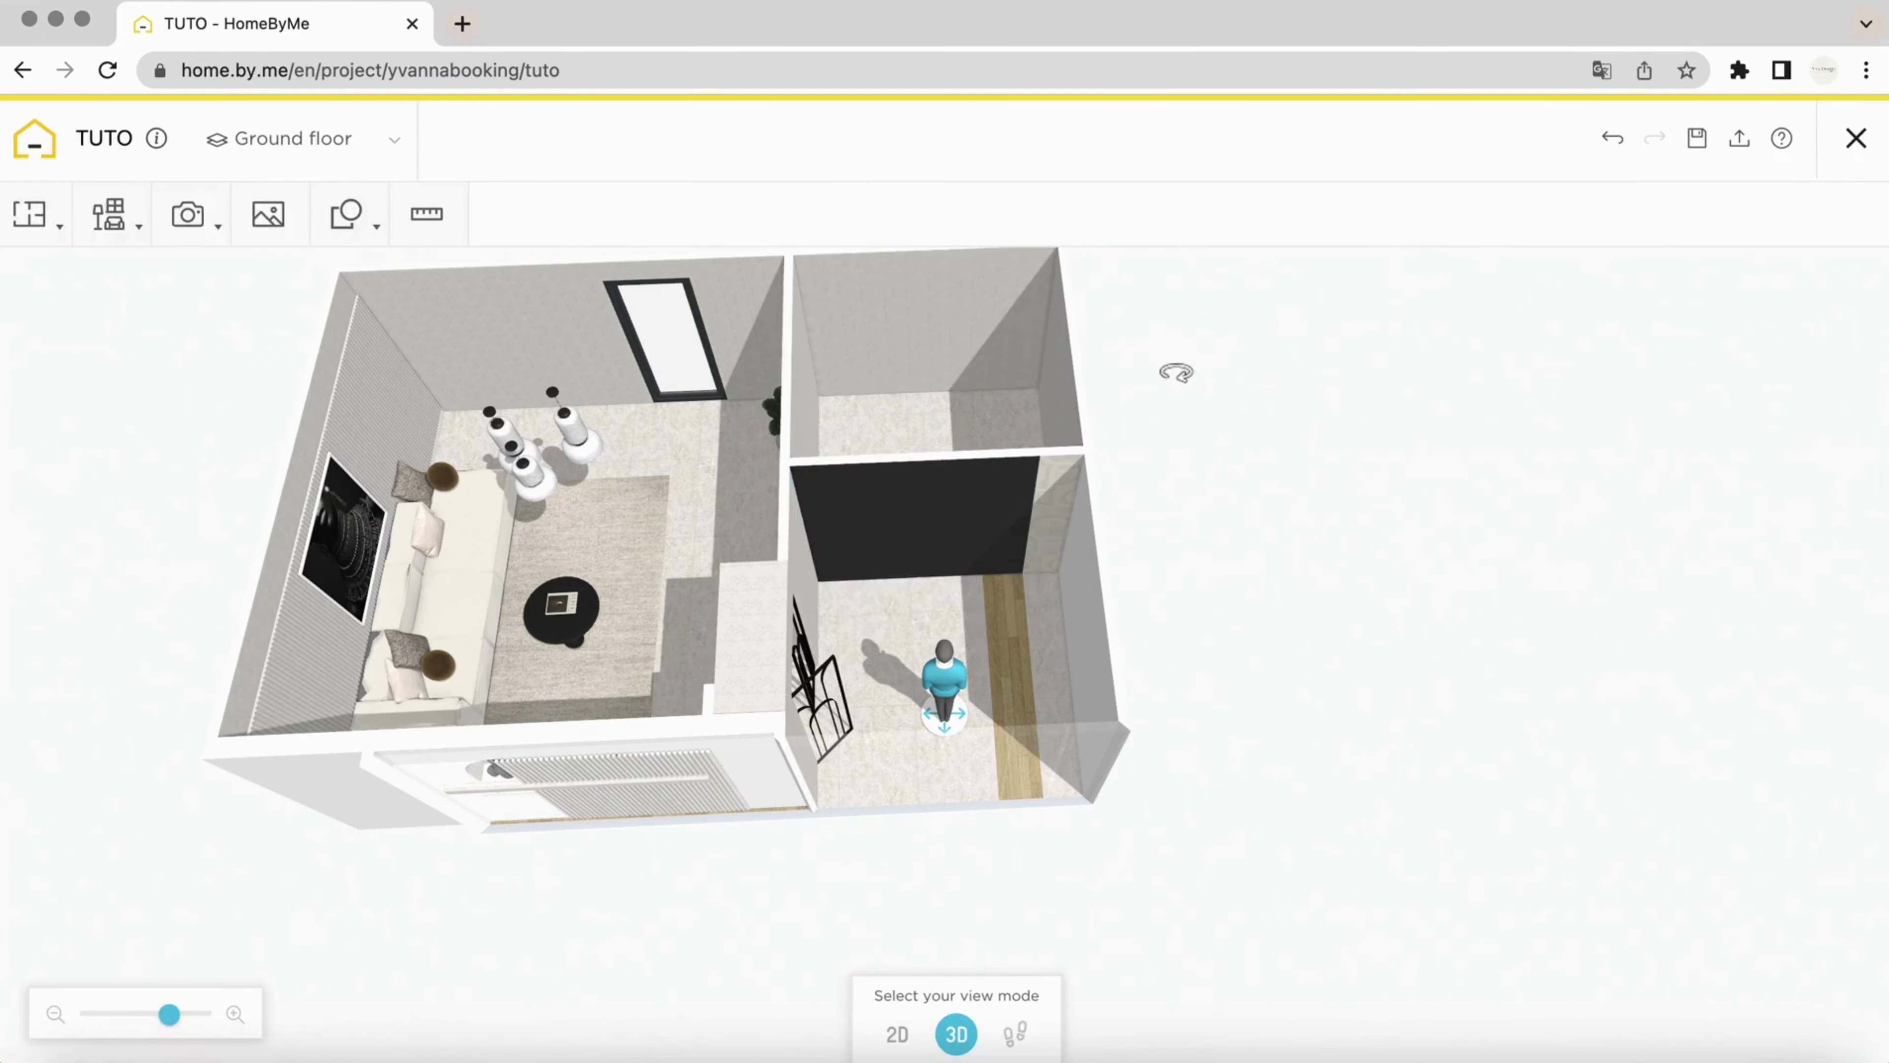
Reuse the Noir Caliza 45x120 floor coating on the remaining wooden floor strip
left_click(903, 606)
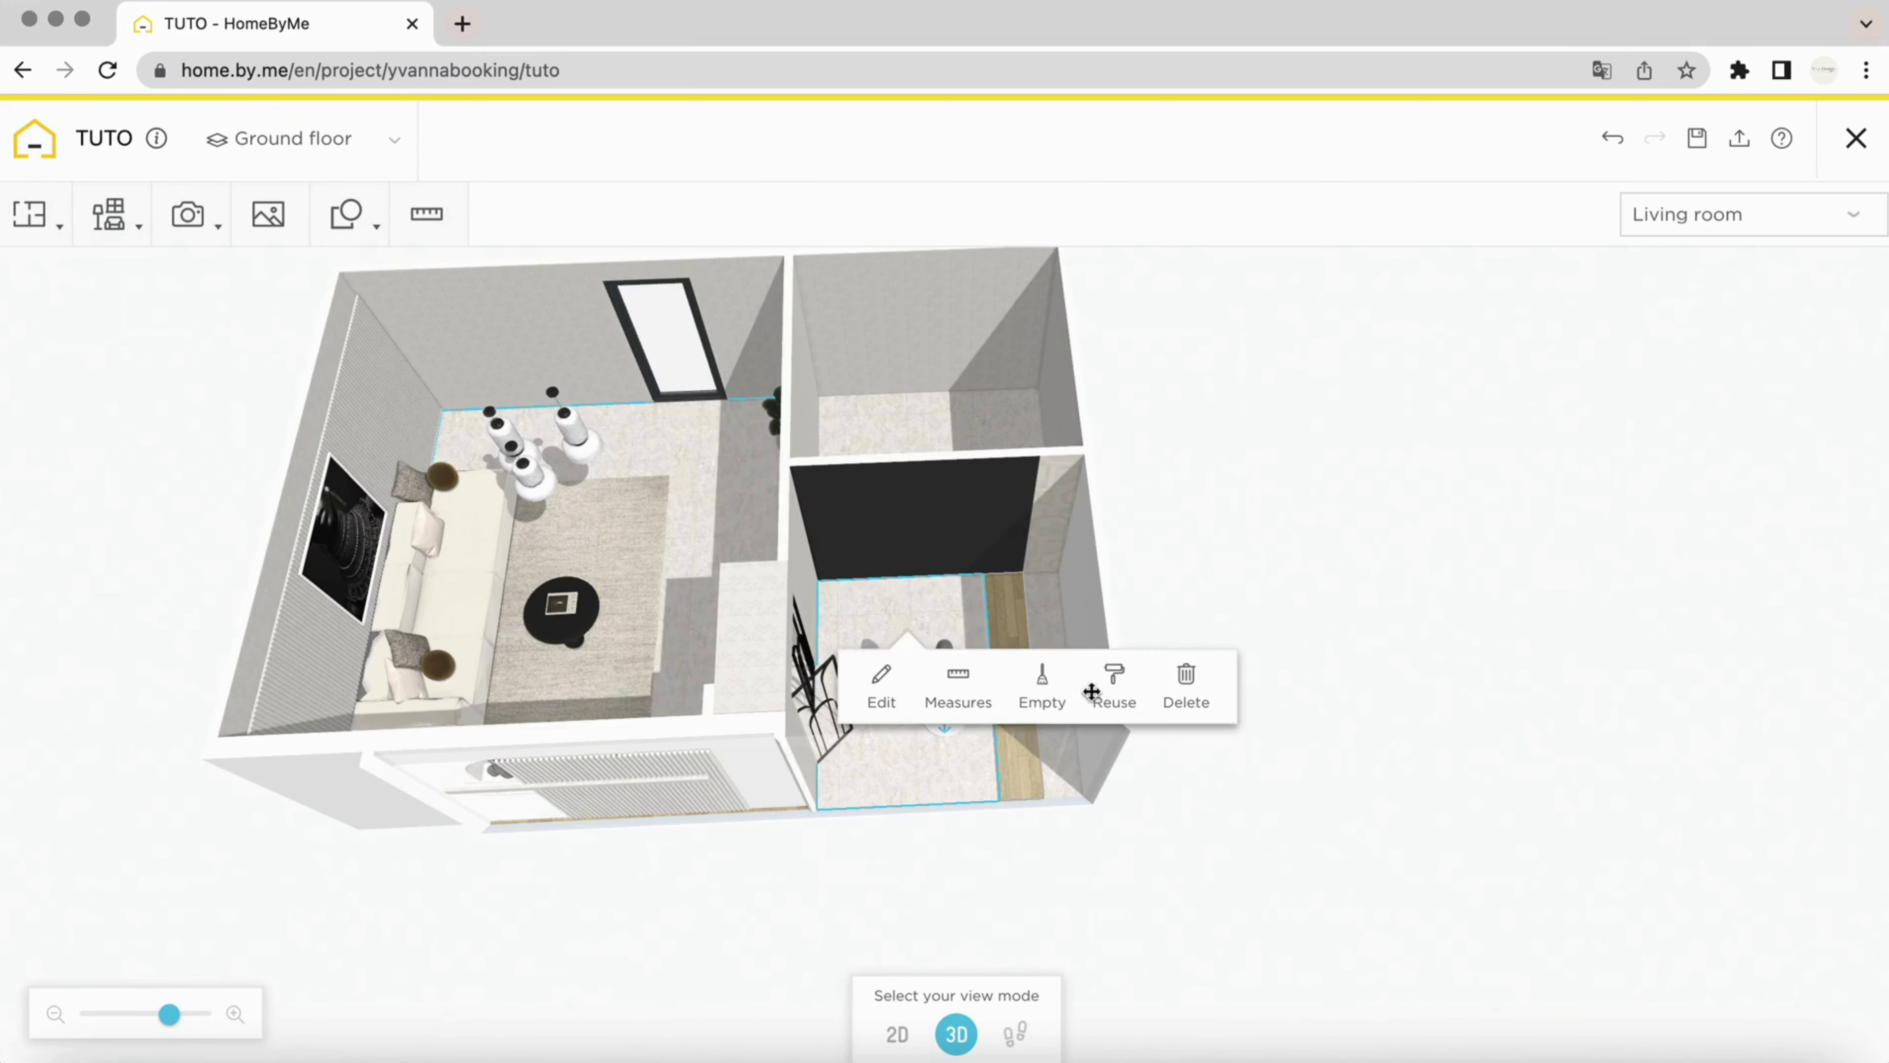
left_click(1116, 693)
left_click(1015, 610)
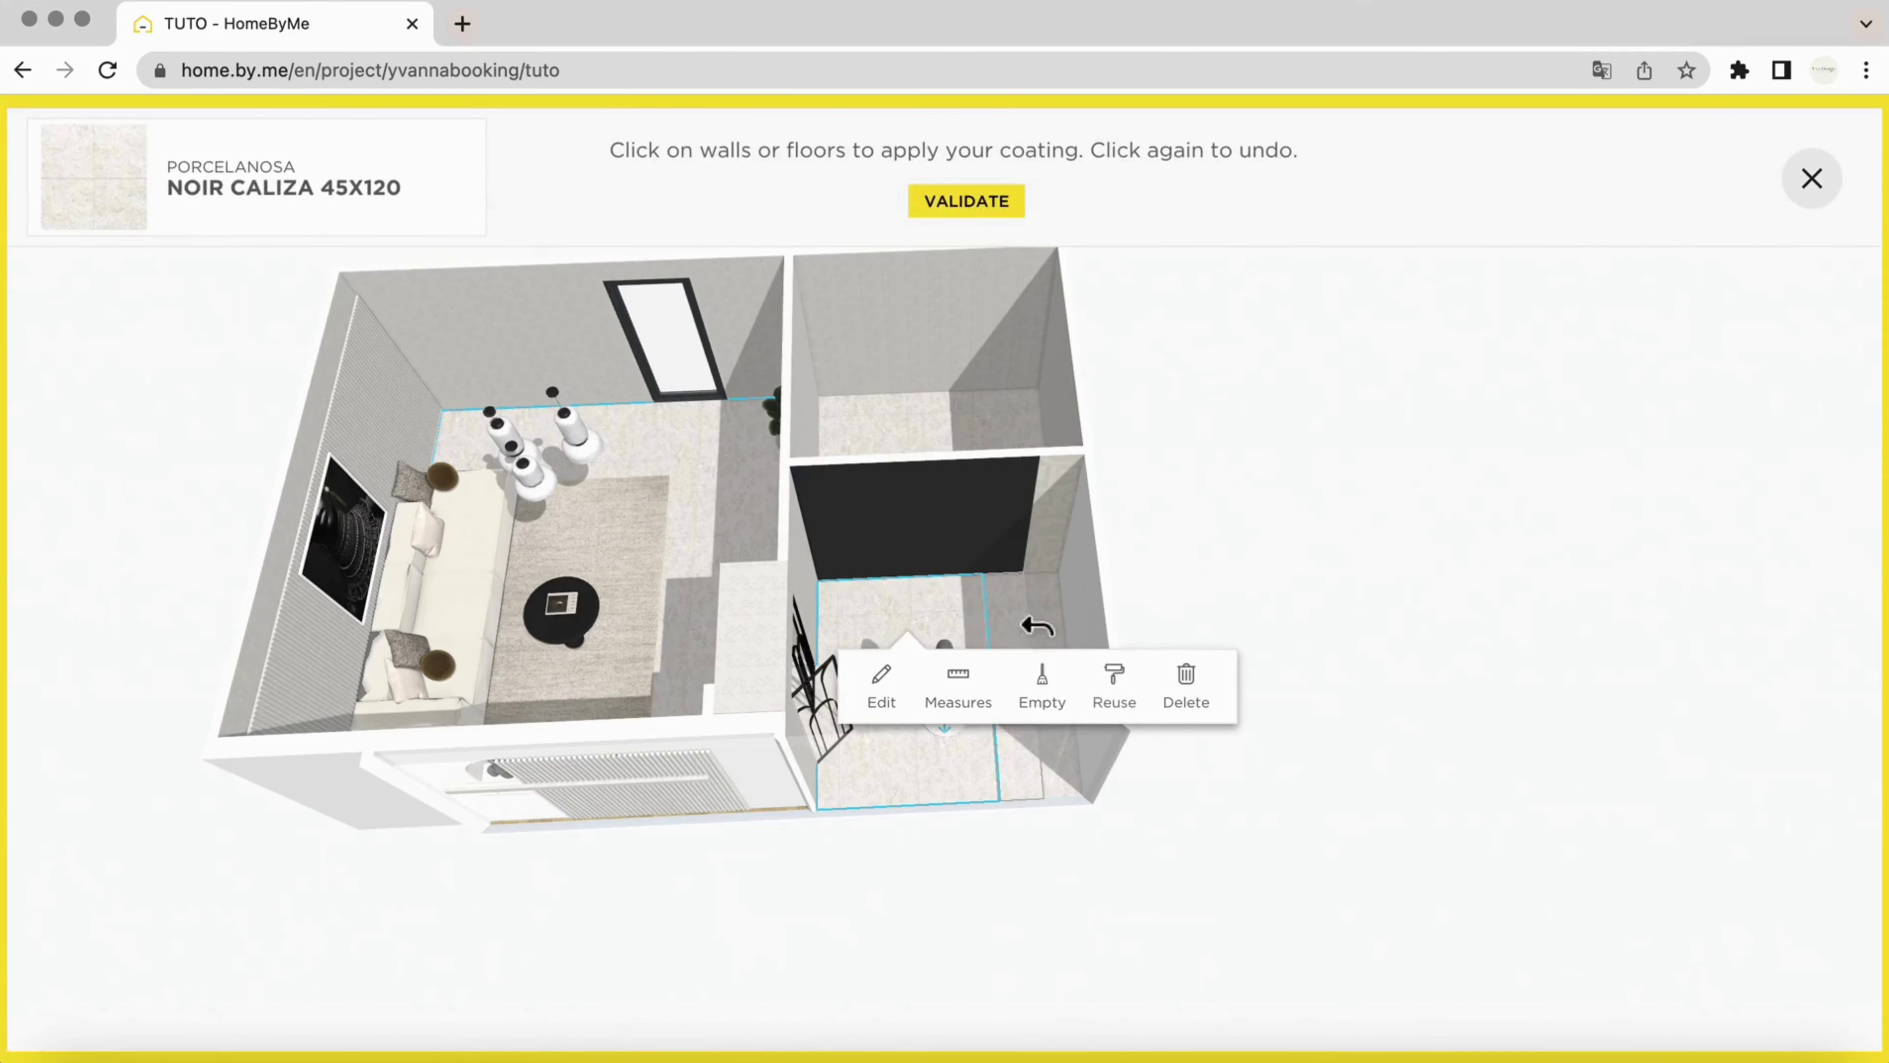
left_click(967, 202)
Reuse the end section's wallpaper on the large black wall section, keeping the narrow strip beside it black
left_click_drag(173, 1014, 199, 1015)
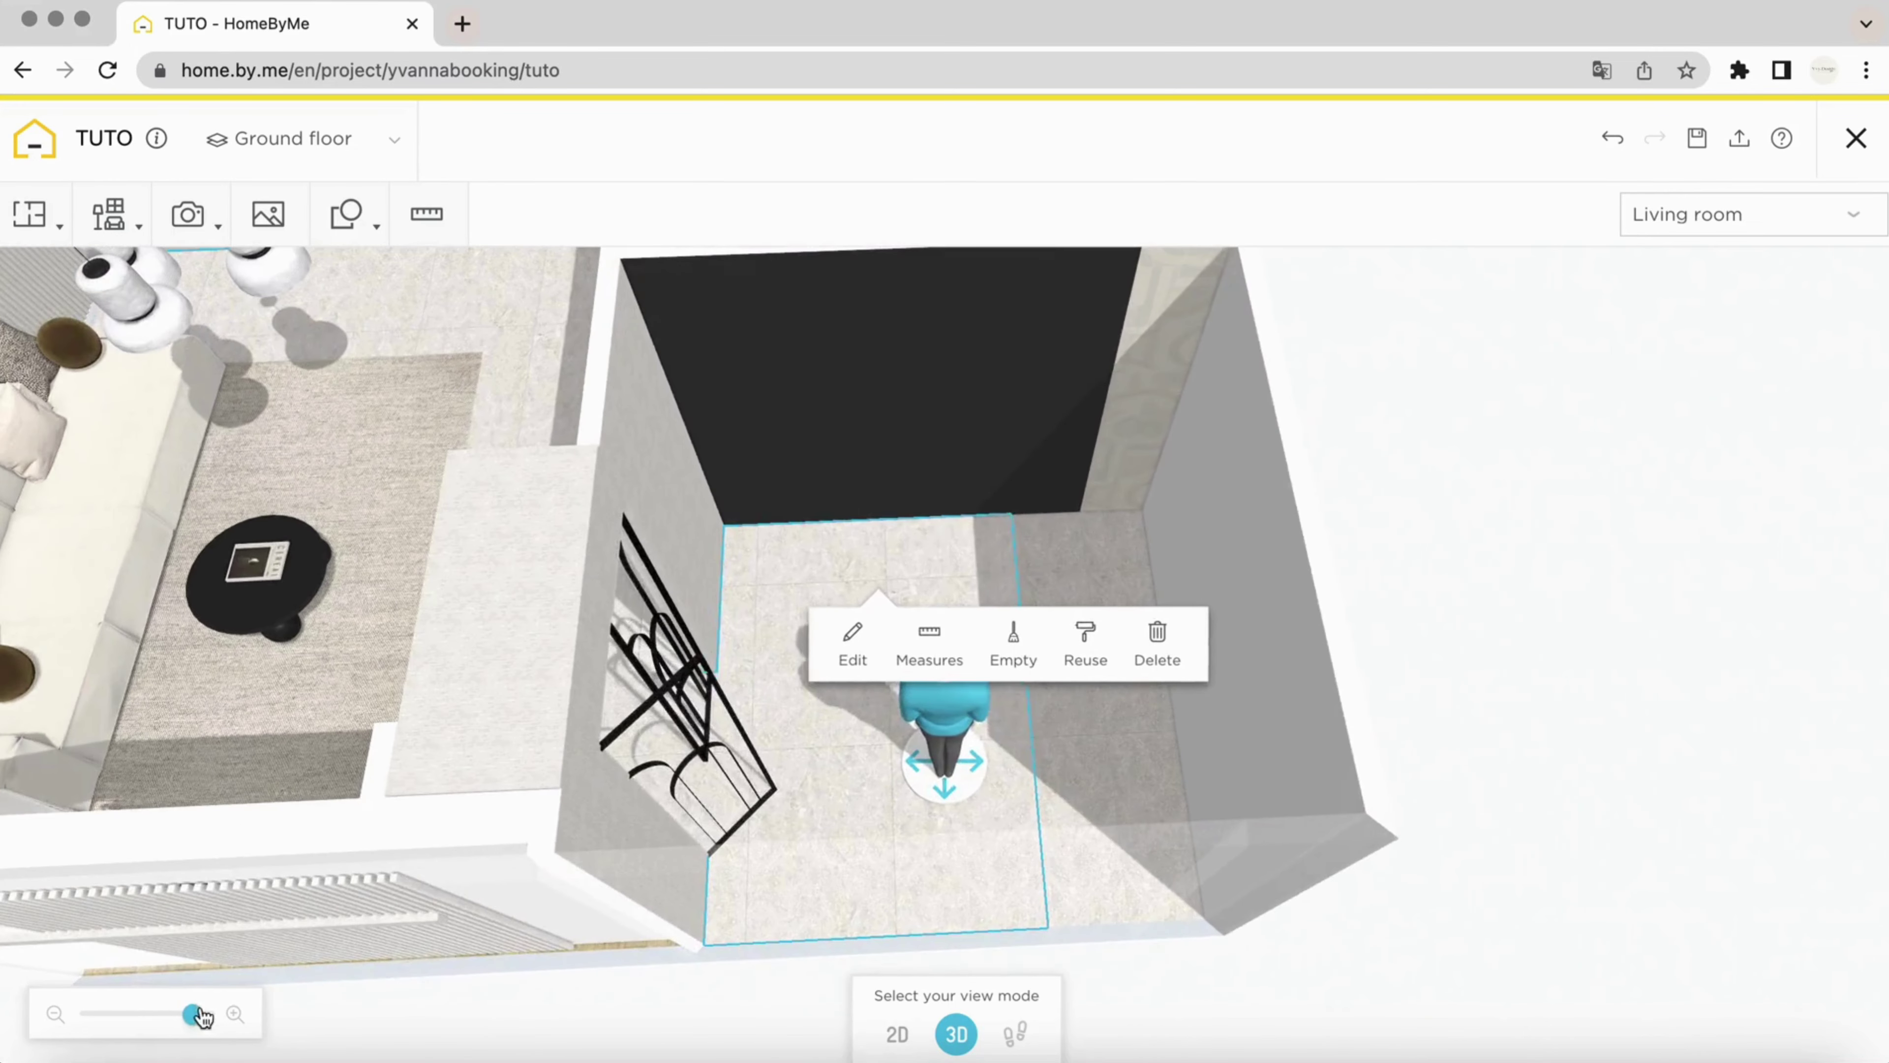
left_click(1135, 455)
left_click(1238, 540)
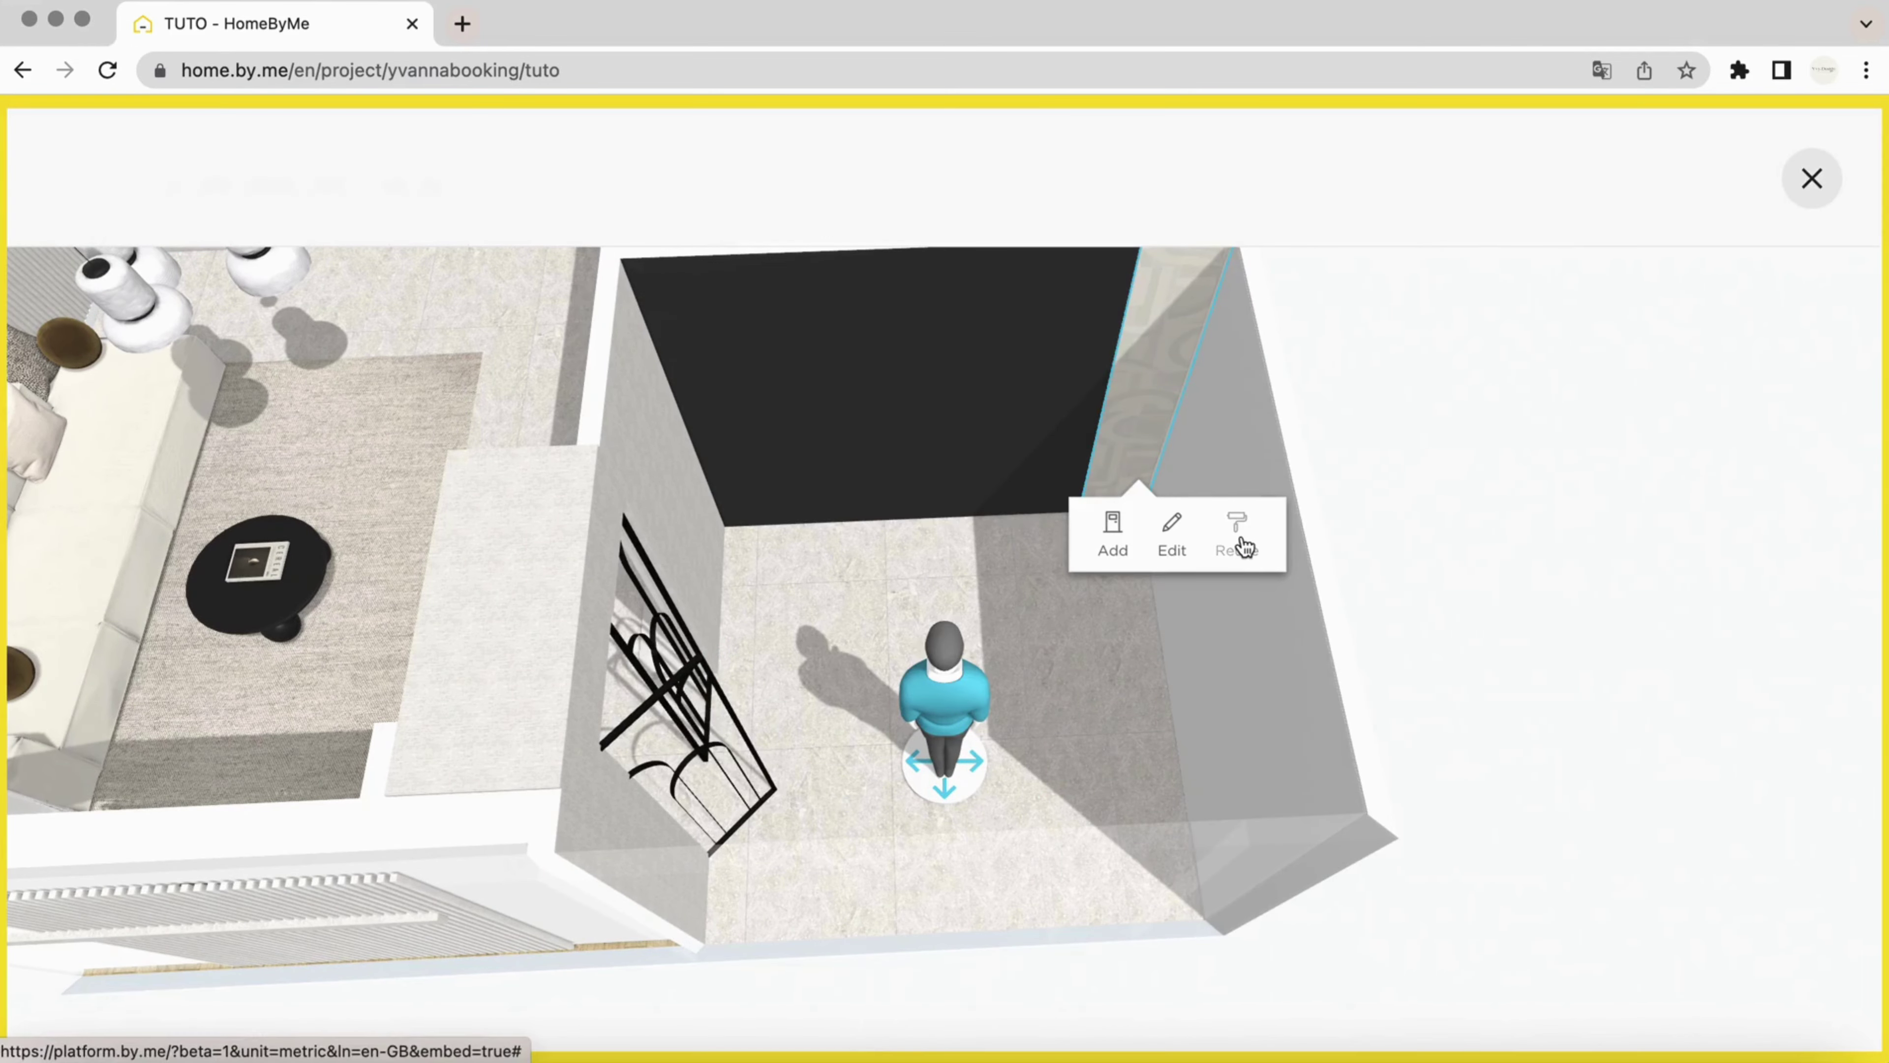
left_click(938, 424)
left_click(959, 199)
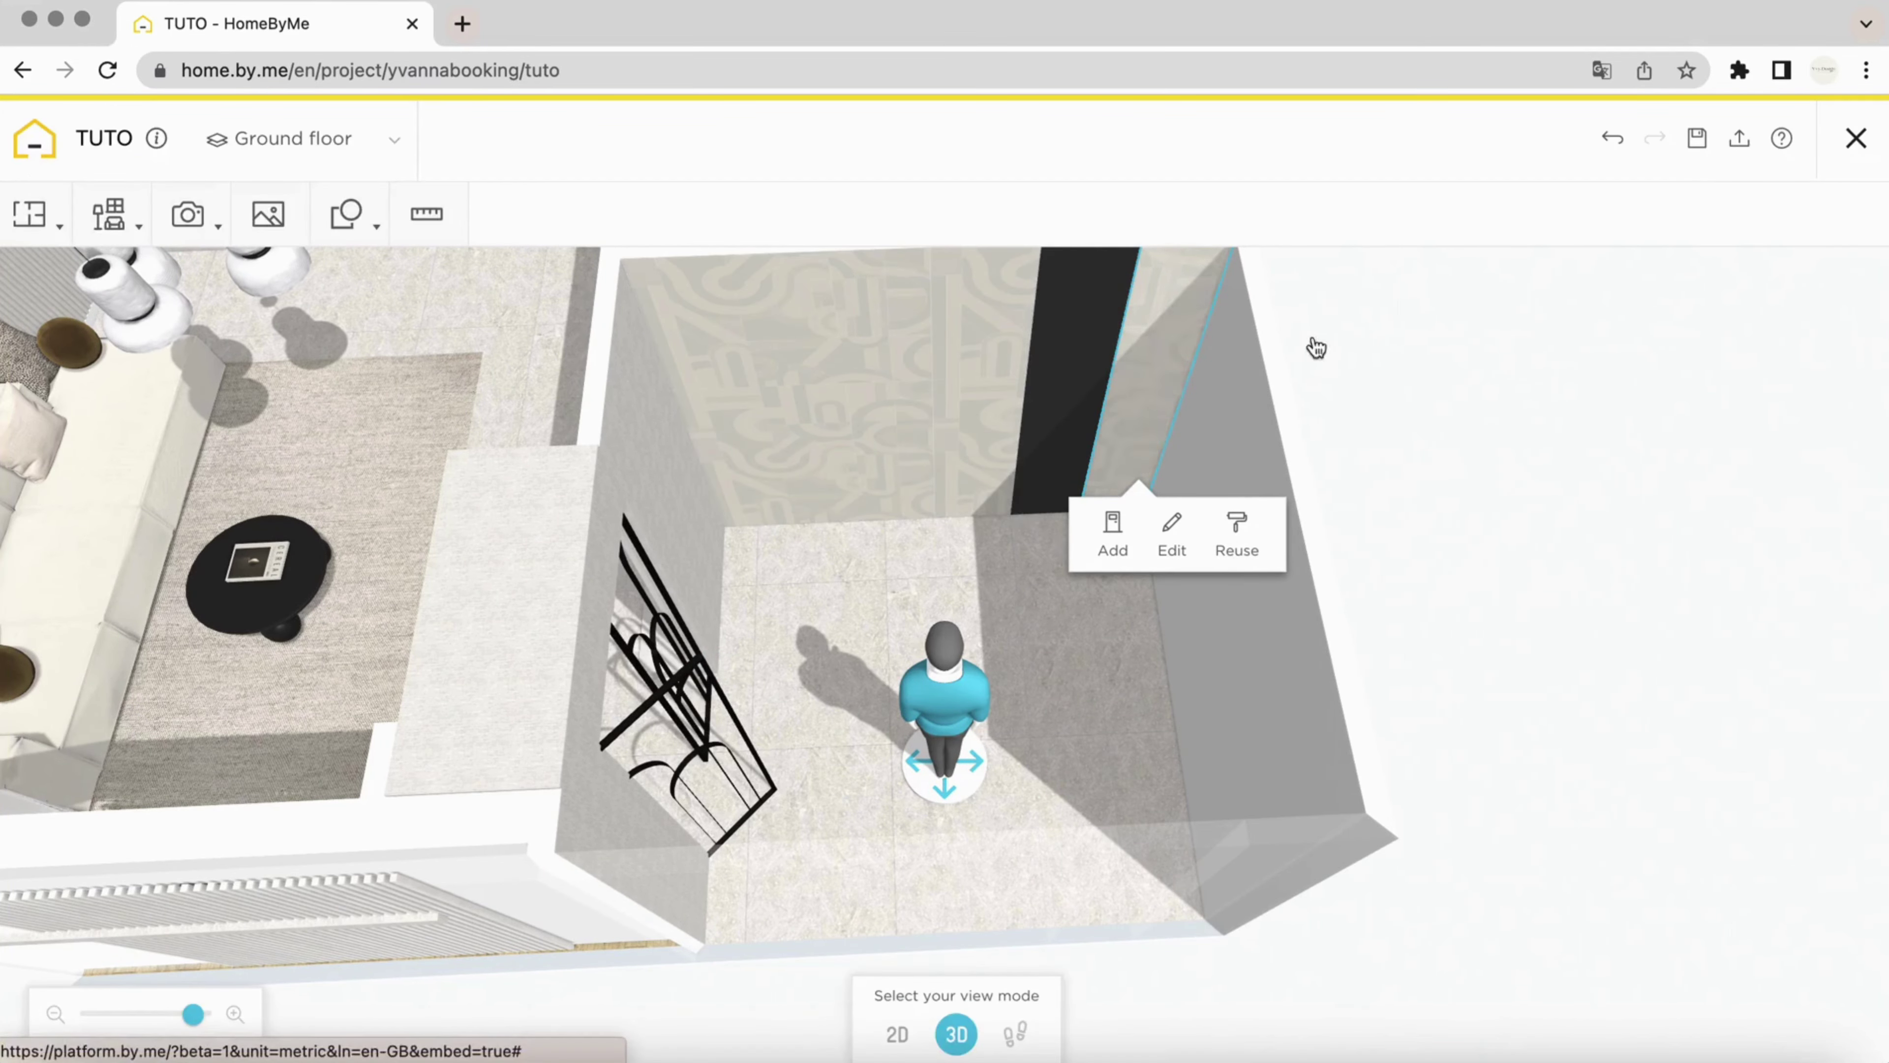
In the 2D plan, draw two more parallel room separations across the room, marking off two strips of about 1.4 m² each
mouse_move(1413, 392)
left_mouse_down()
mouse_move(1362, 347)
mouse_move(1392, 354)
mouse_move(1371, 401)
mouse_move(1425, 392)
left_mouse_up()
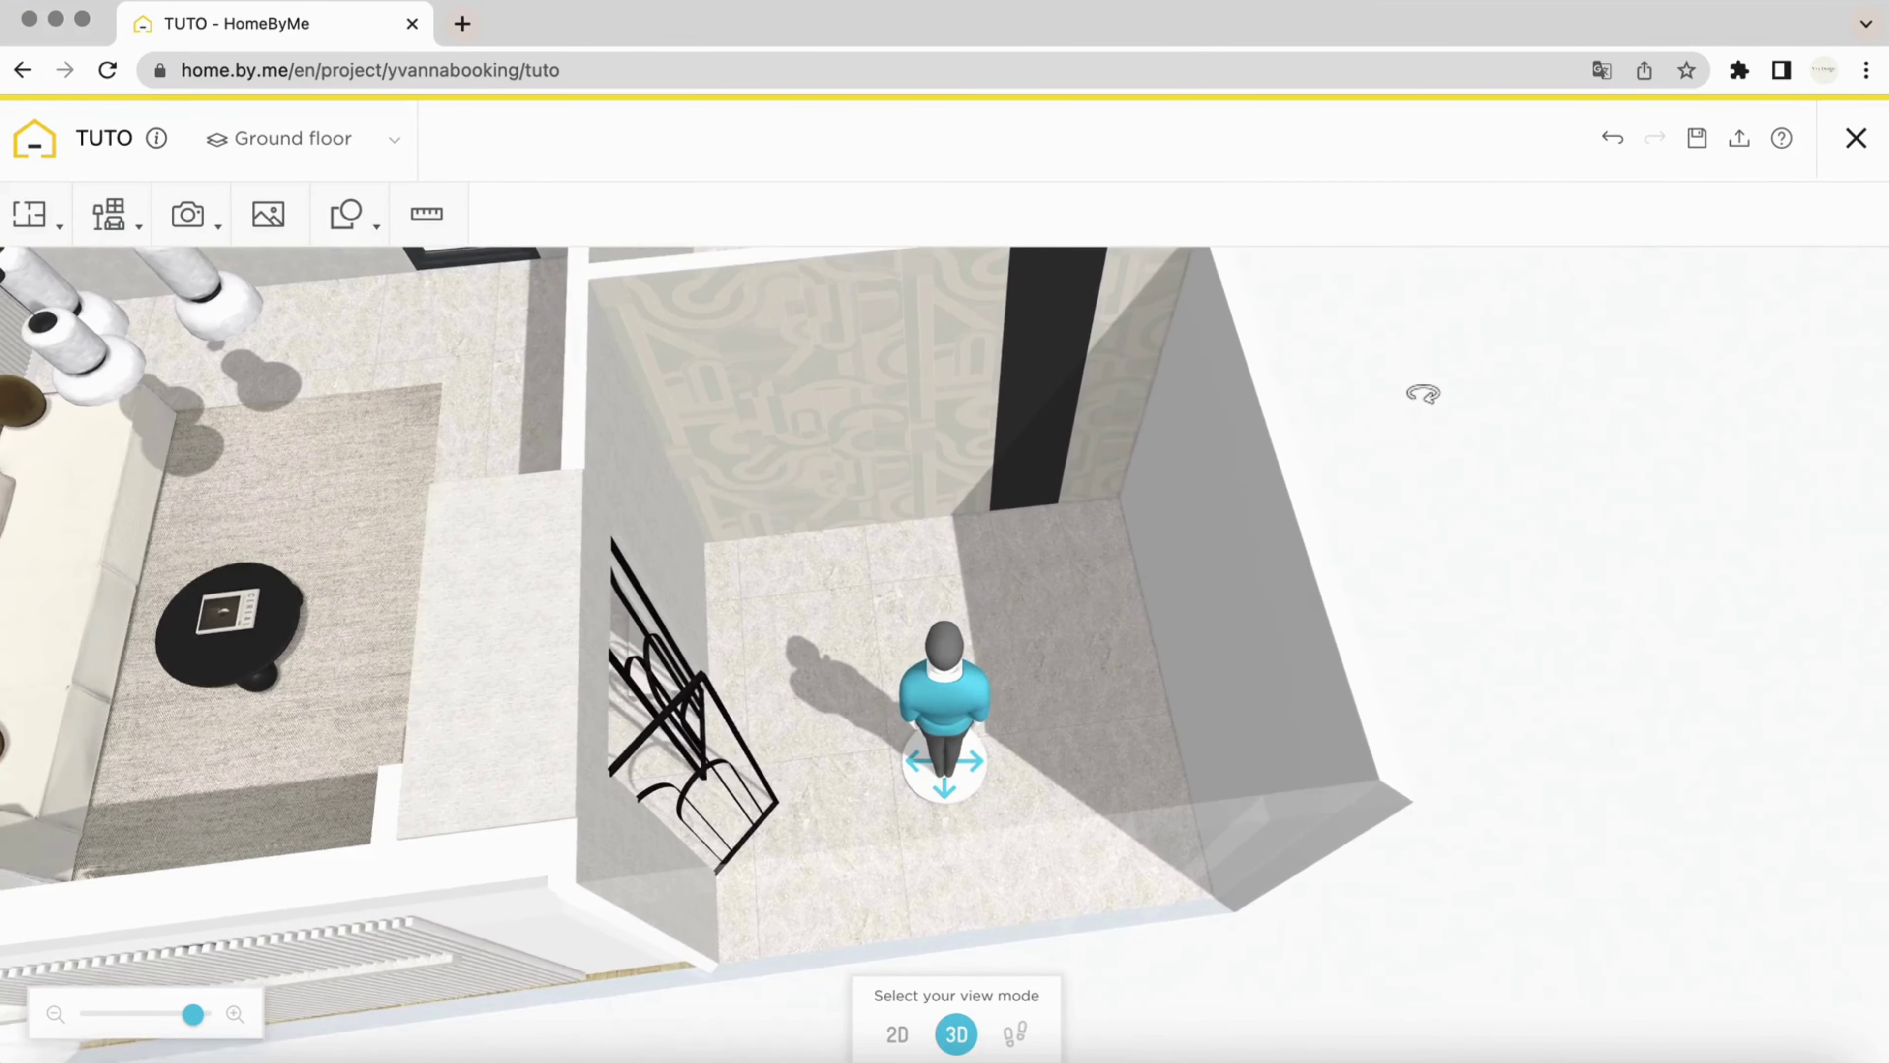
left_click(897, 1035)
left_click(22, 212)
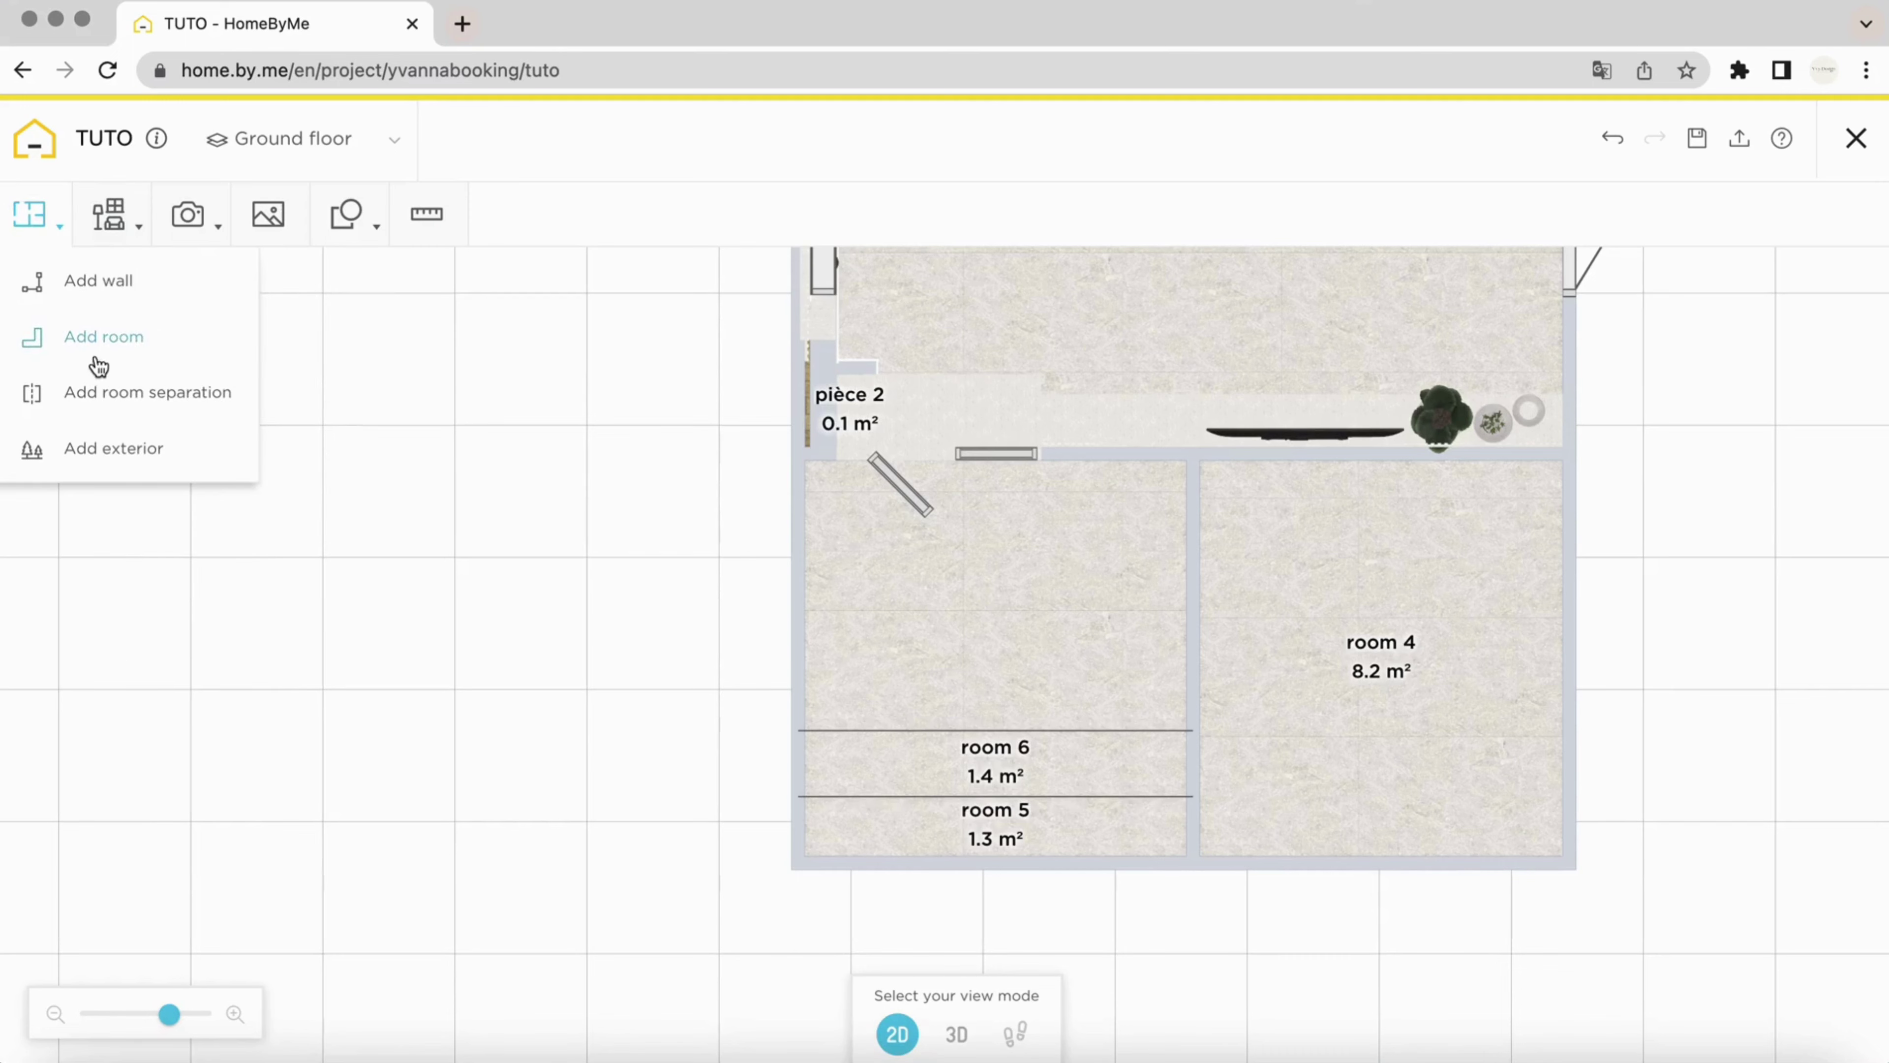
left_click(100, 393)
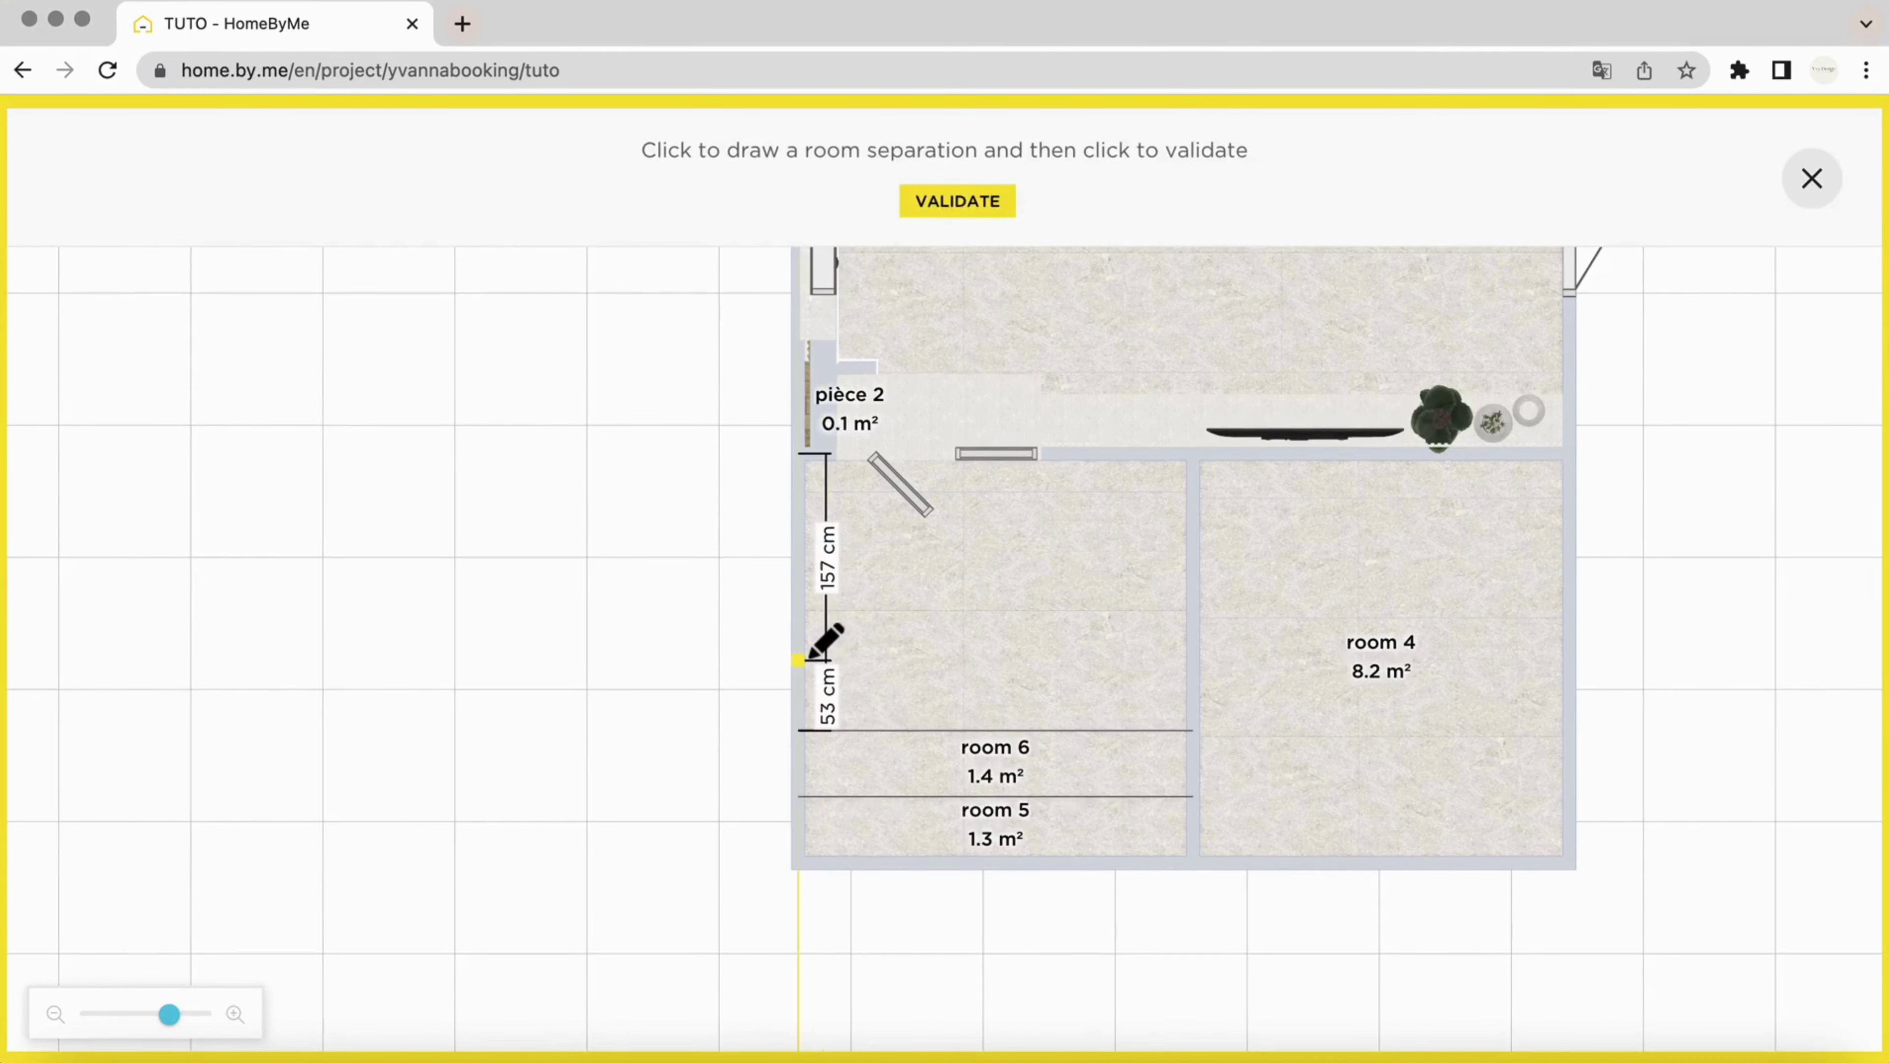
left_click(827, 661)
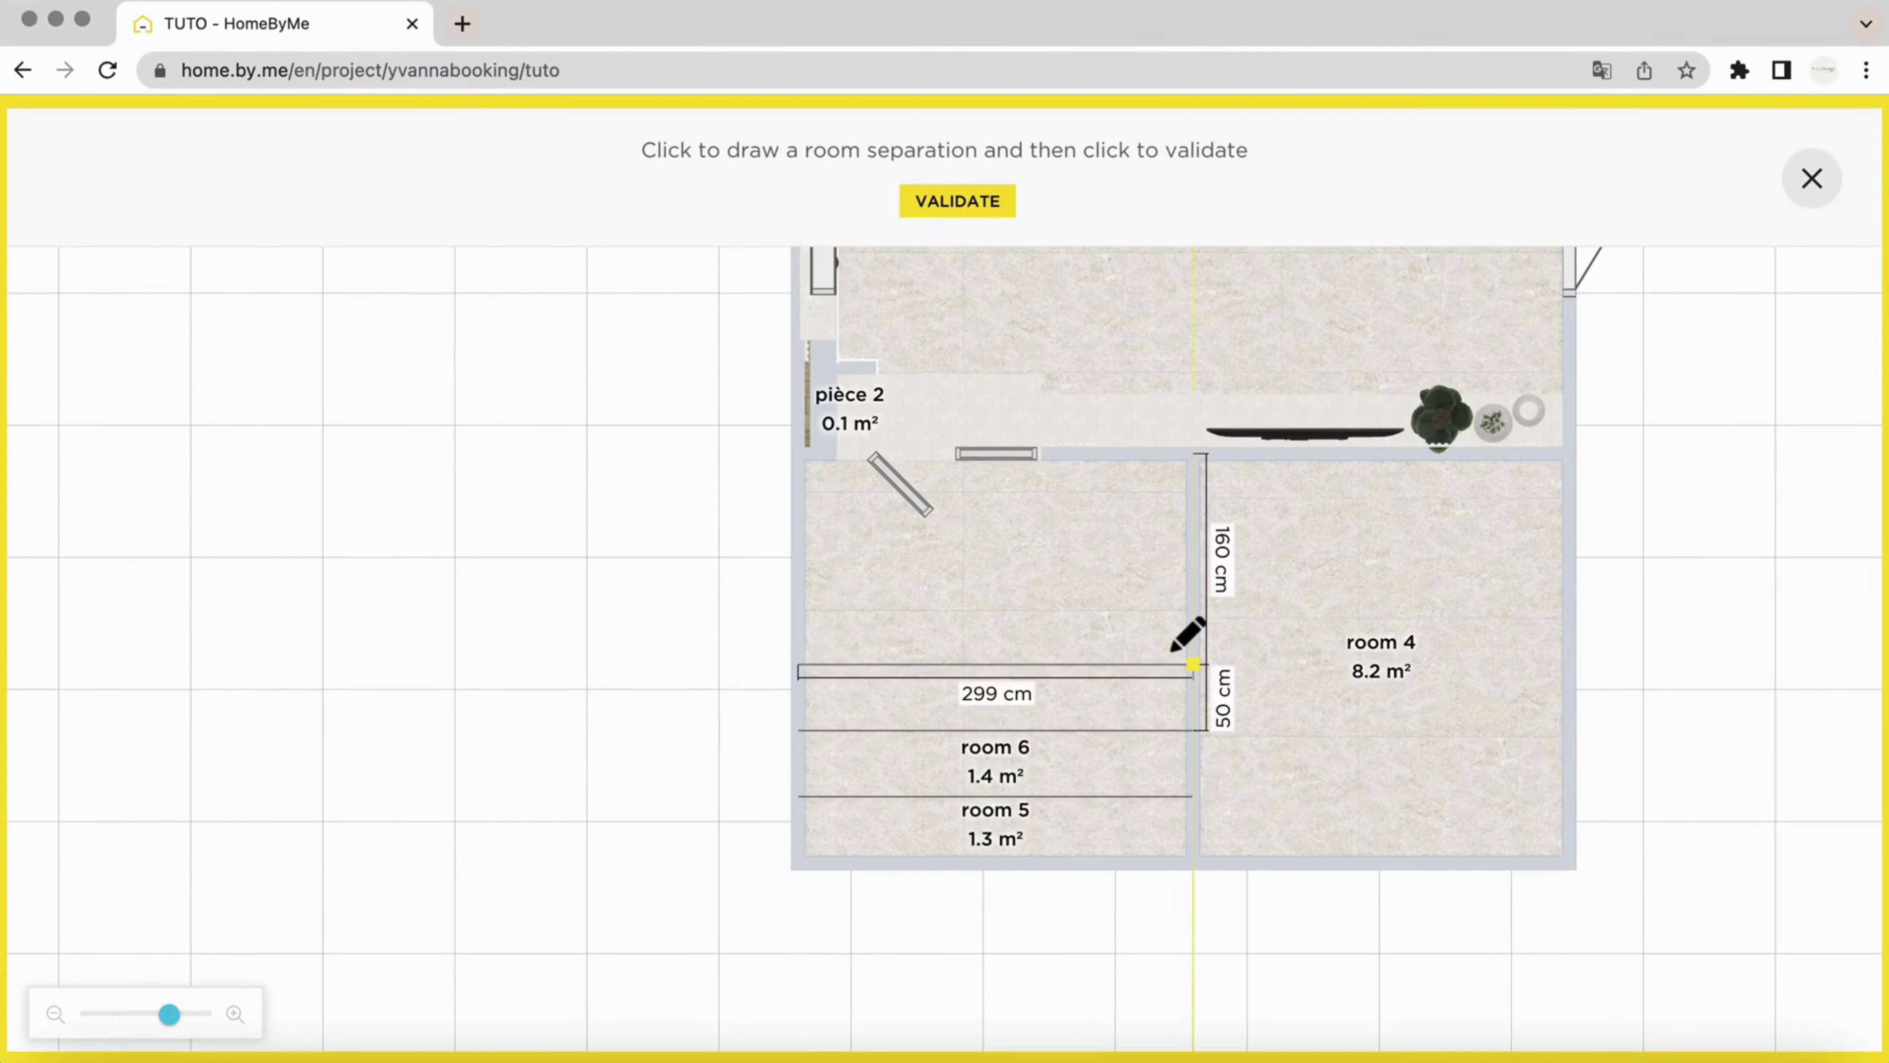
left_click(1151, 661)
left_click(805, 597)
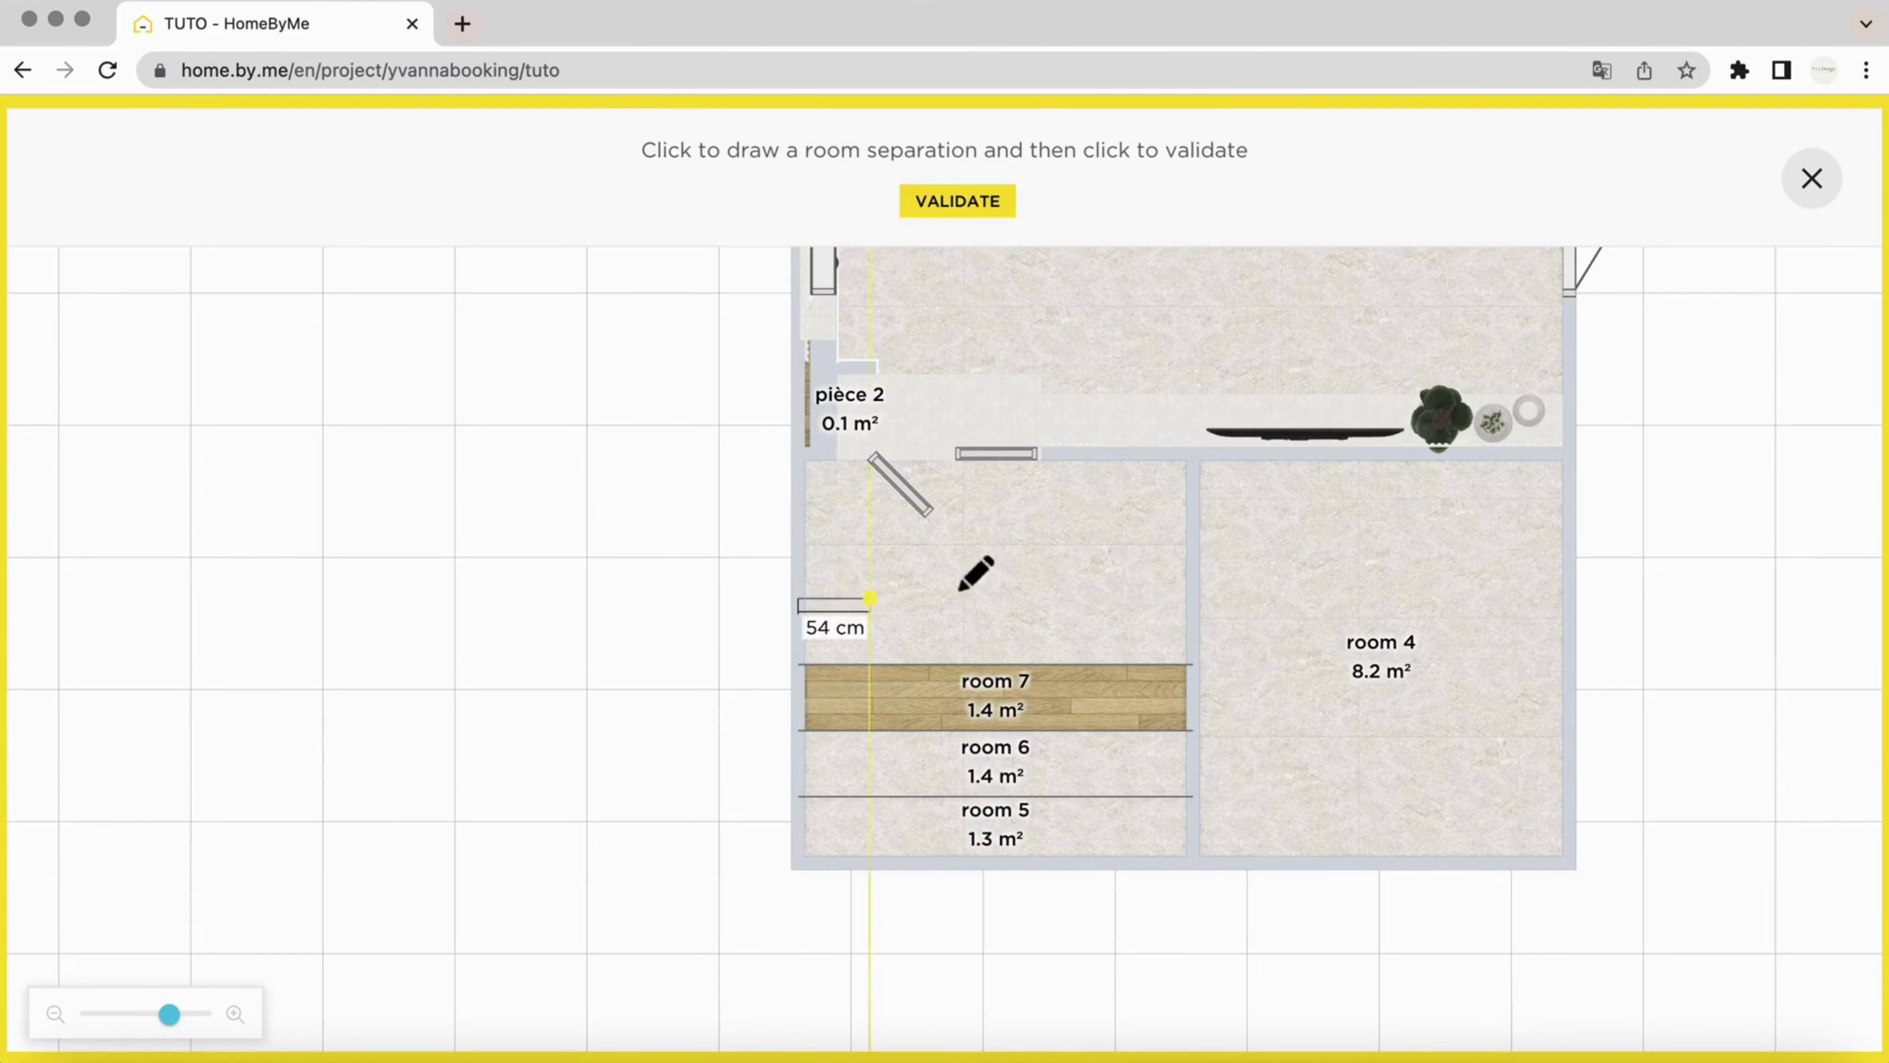
left_click(1188, 597)
left_click(956, 203)
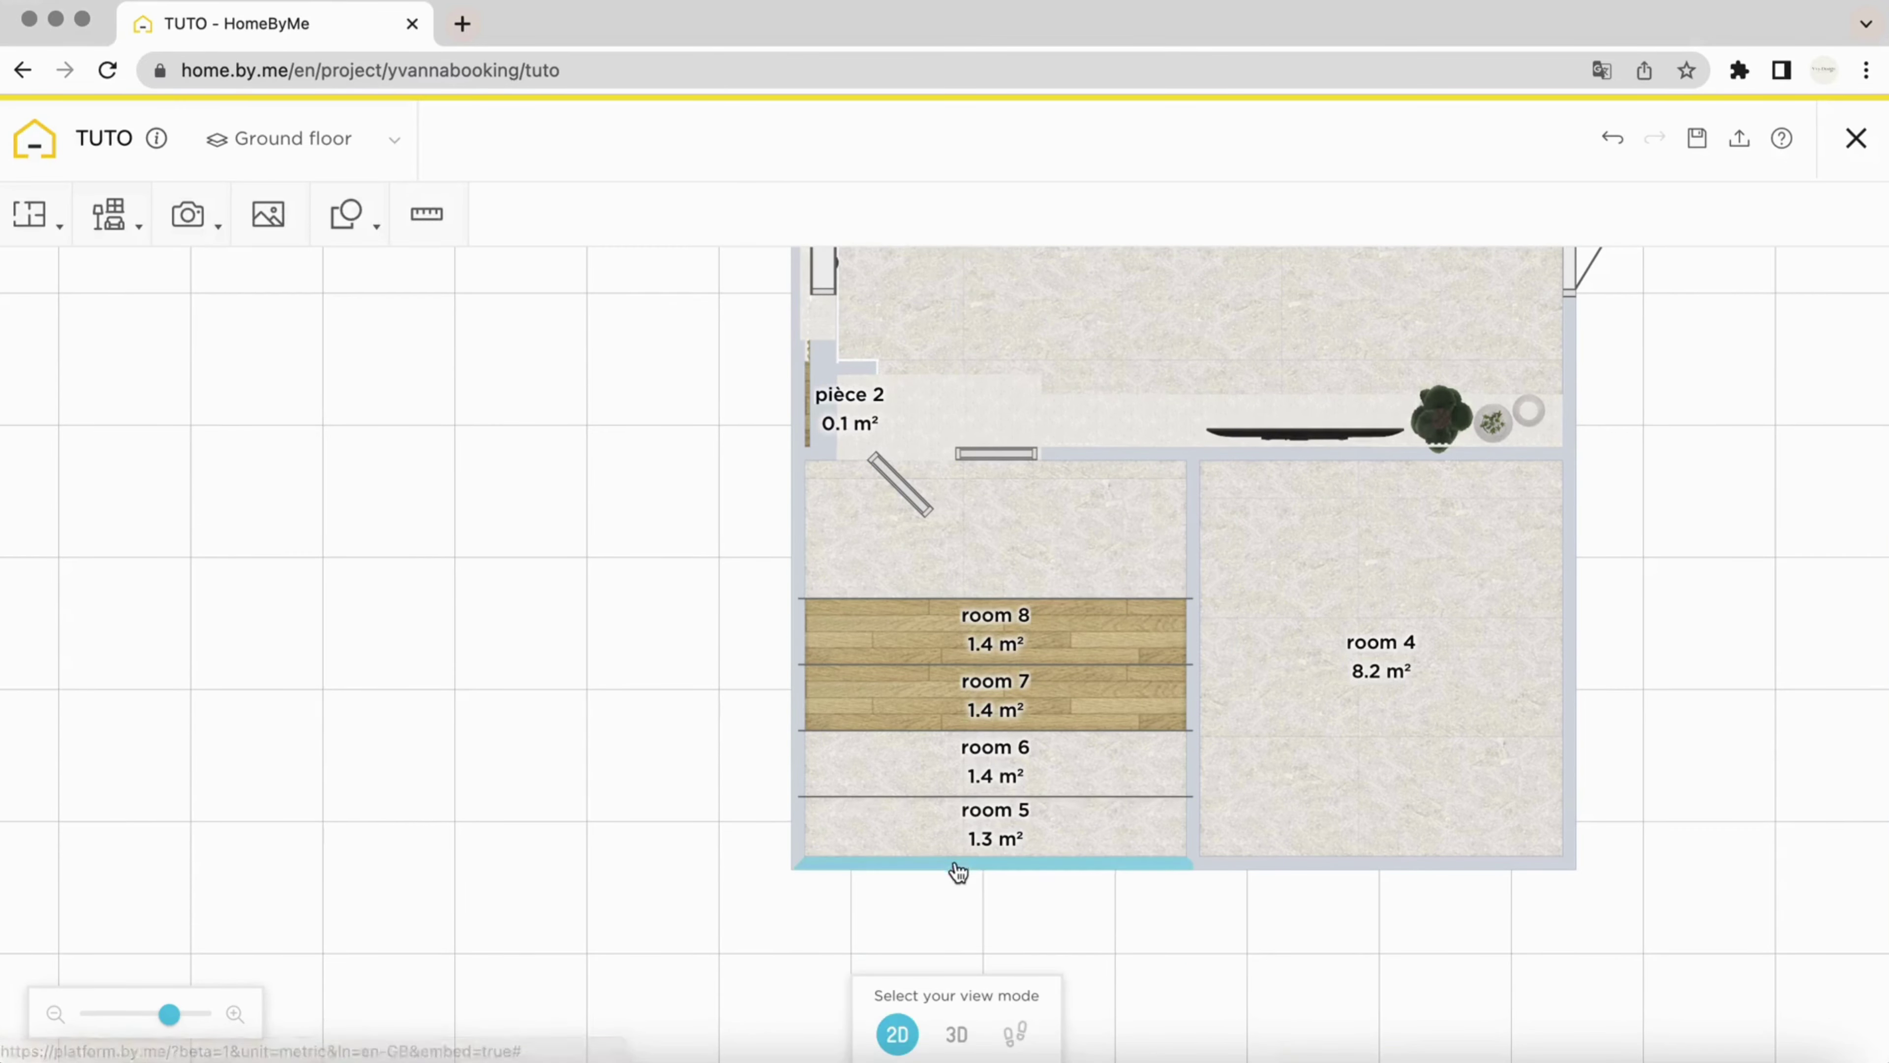
In the 3D view, reuse the N°424 wallpaper on the bare wall section beside the large wallpapered section
left_click(957, 1034)
left_click_drag(587, 580, 864, 607)
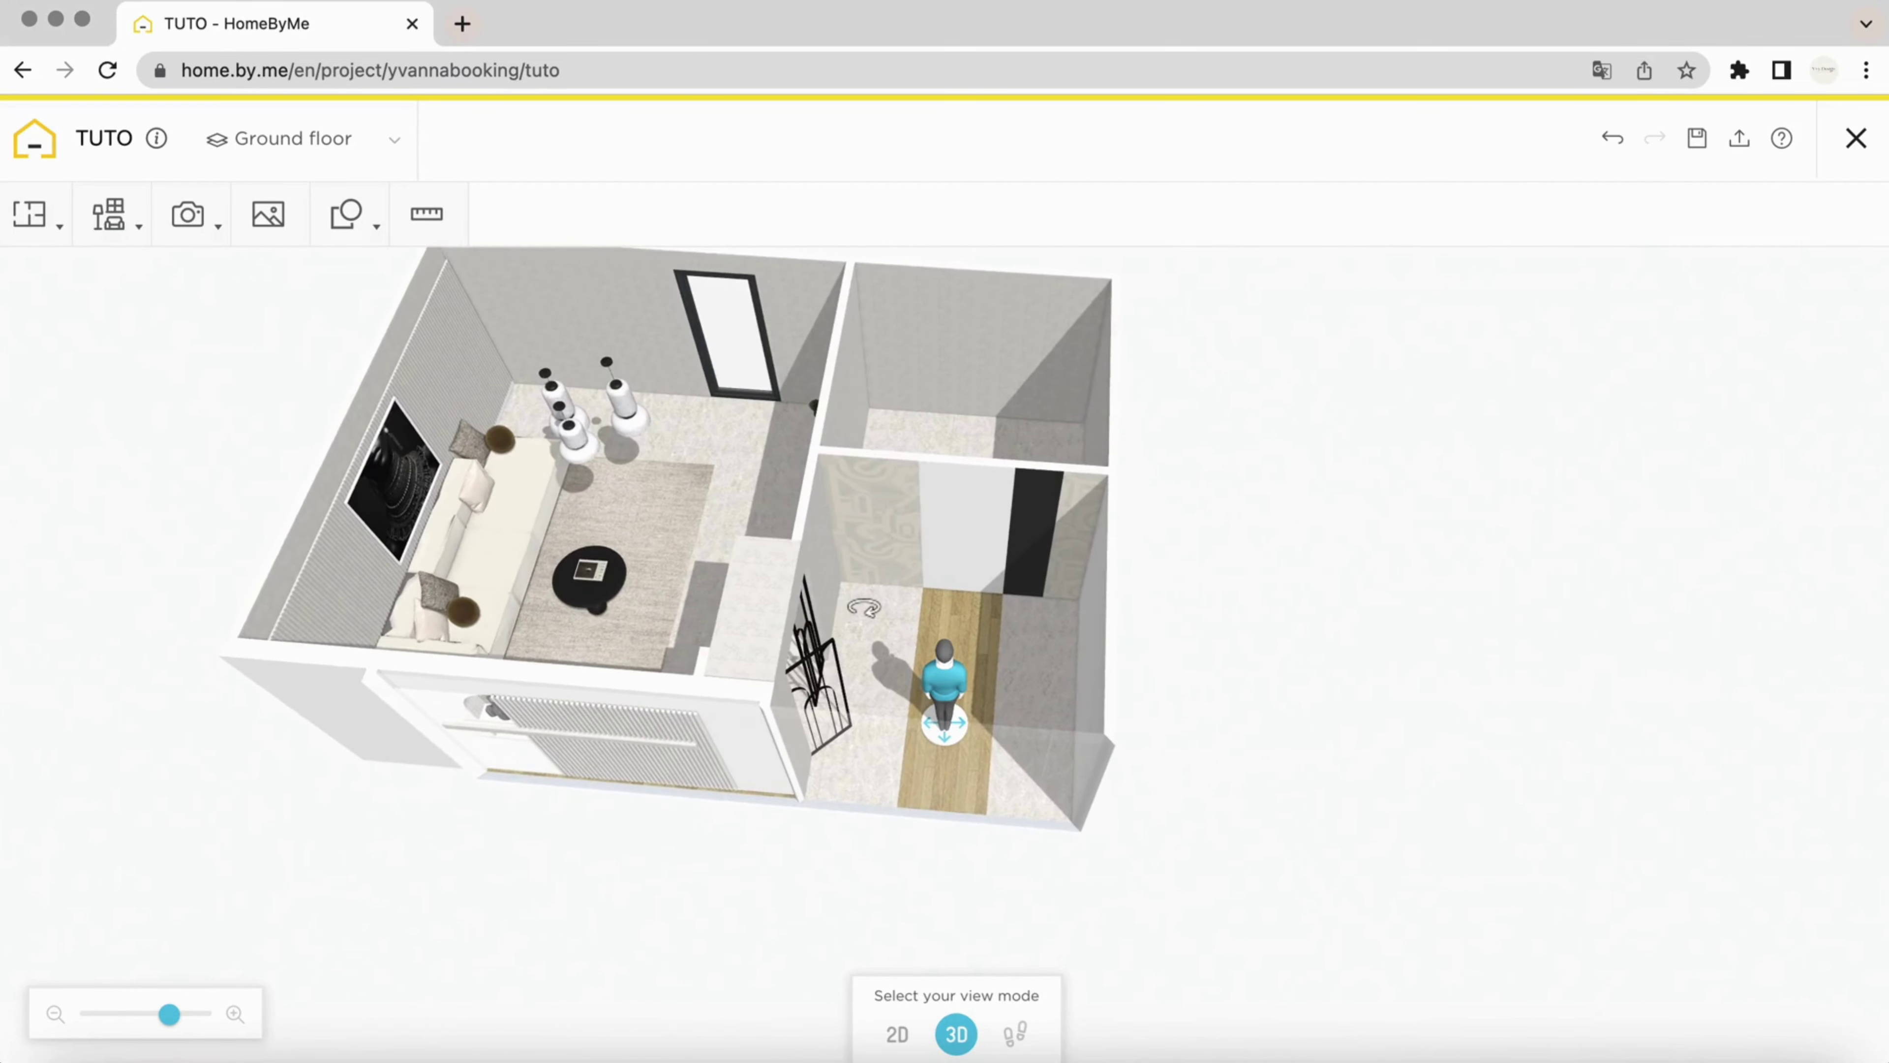
left_click(1076, 577)
left_click(1167, 646)
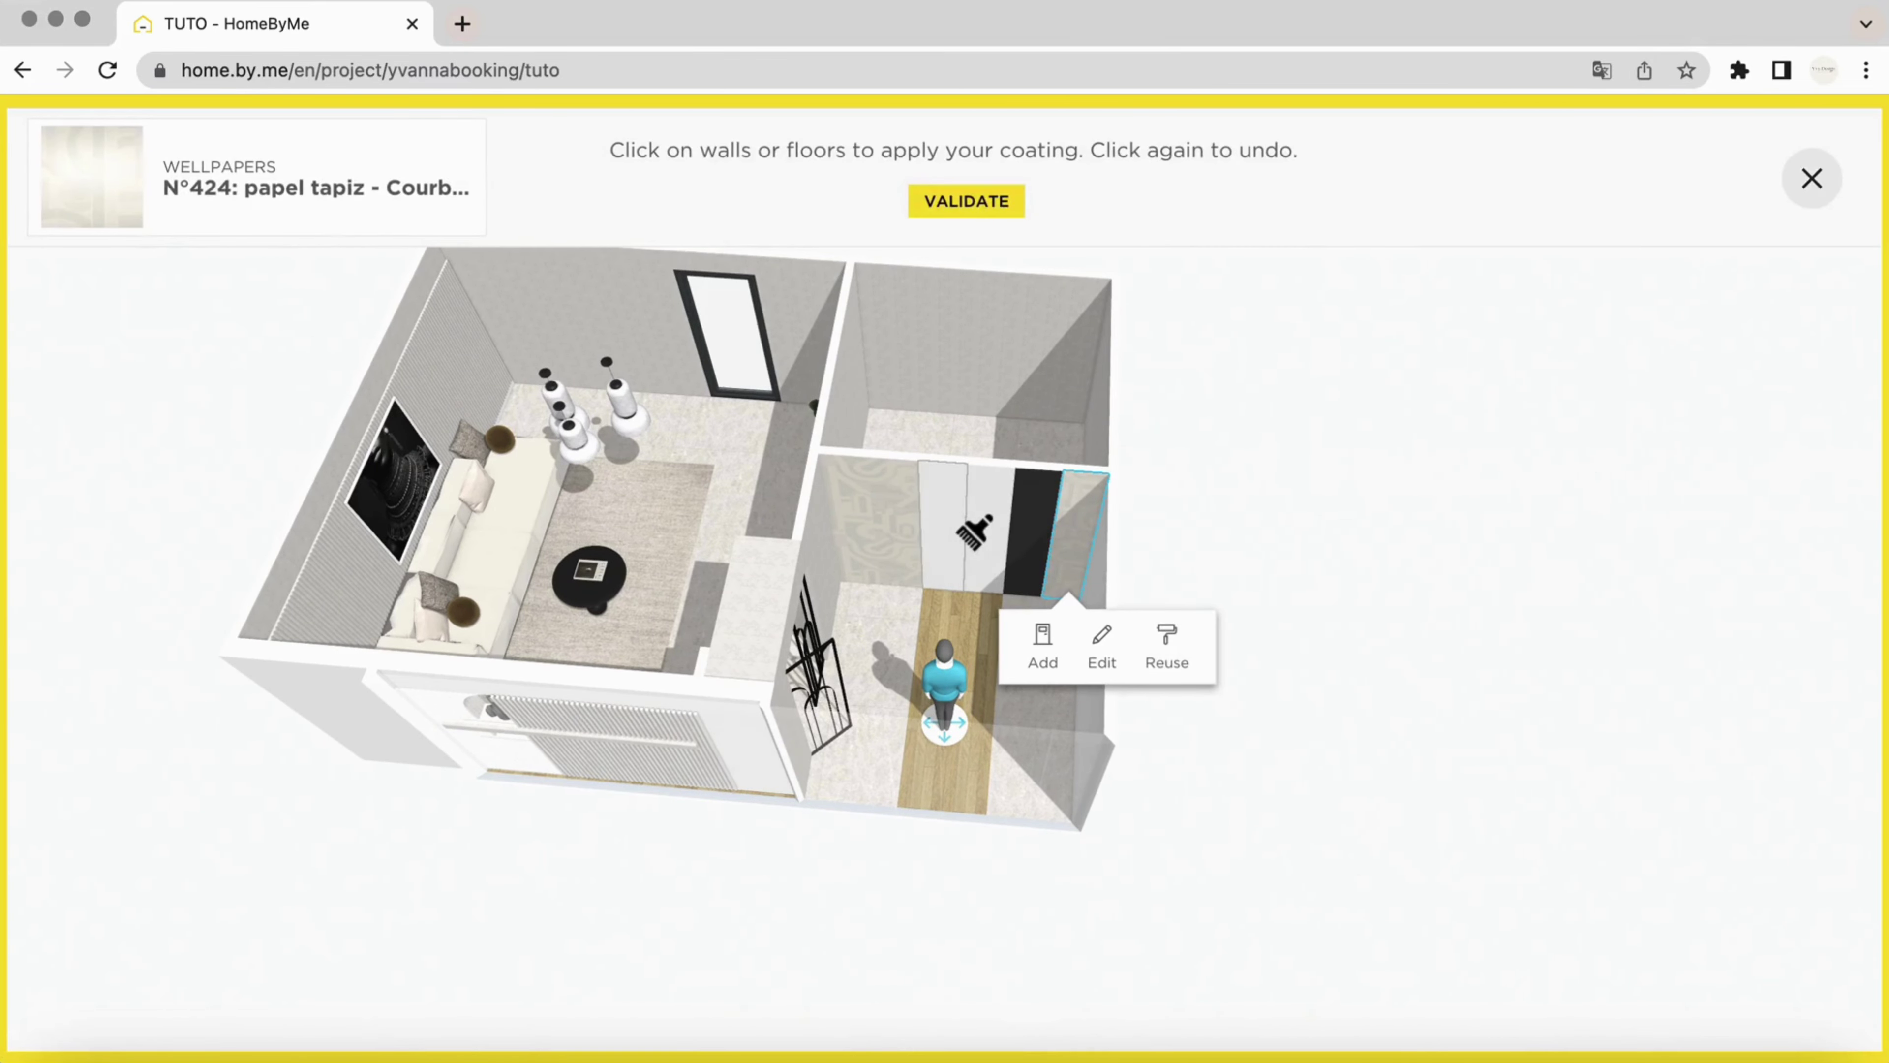
left_click(941, 212)
Reuse the Tricorn Black coating on the narrow wall section beside the large wallpapered section
left_click(1037, 520)
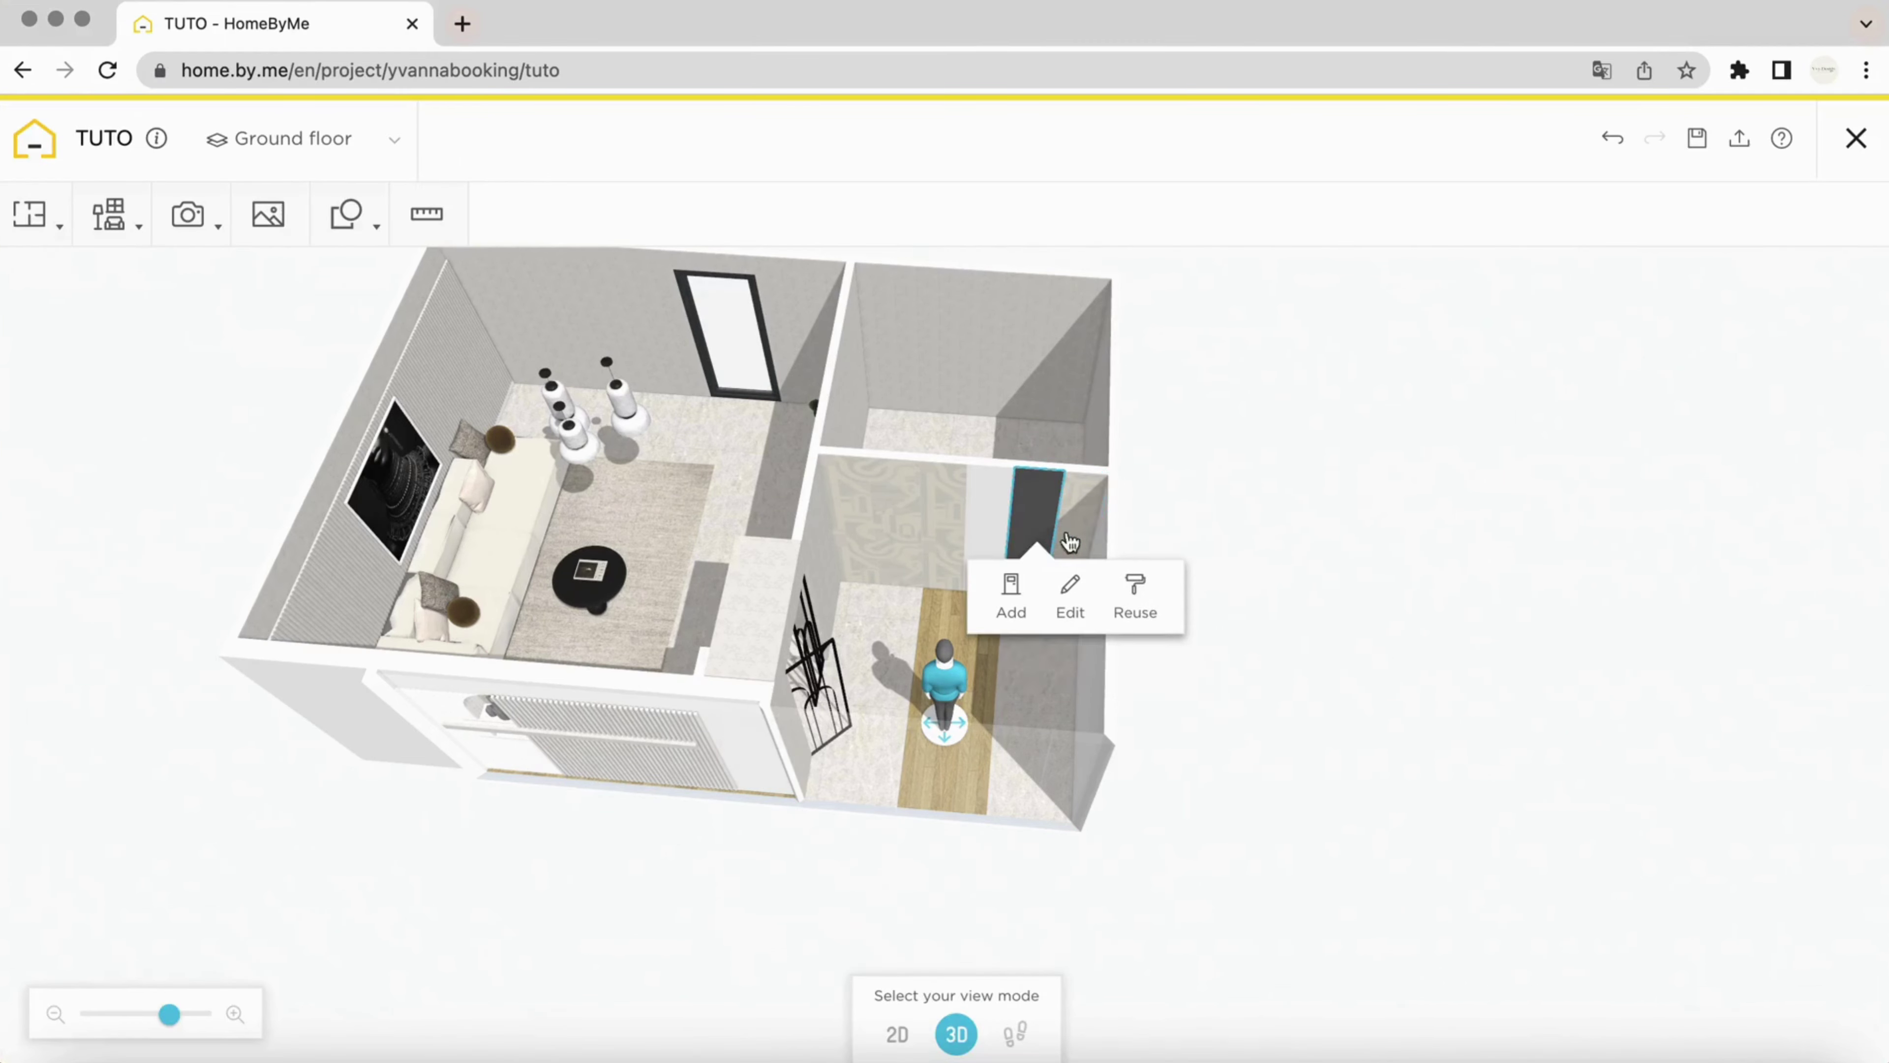
left_click(1134, 592)
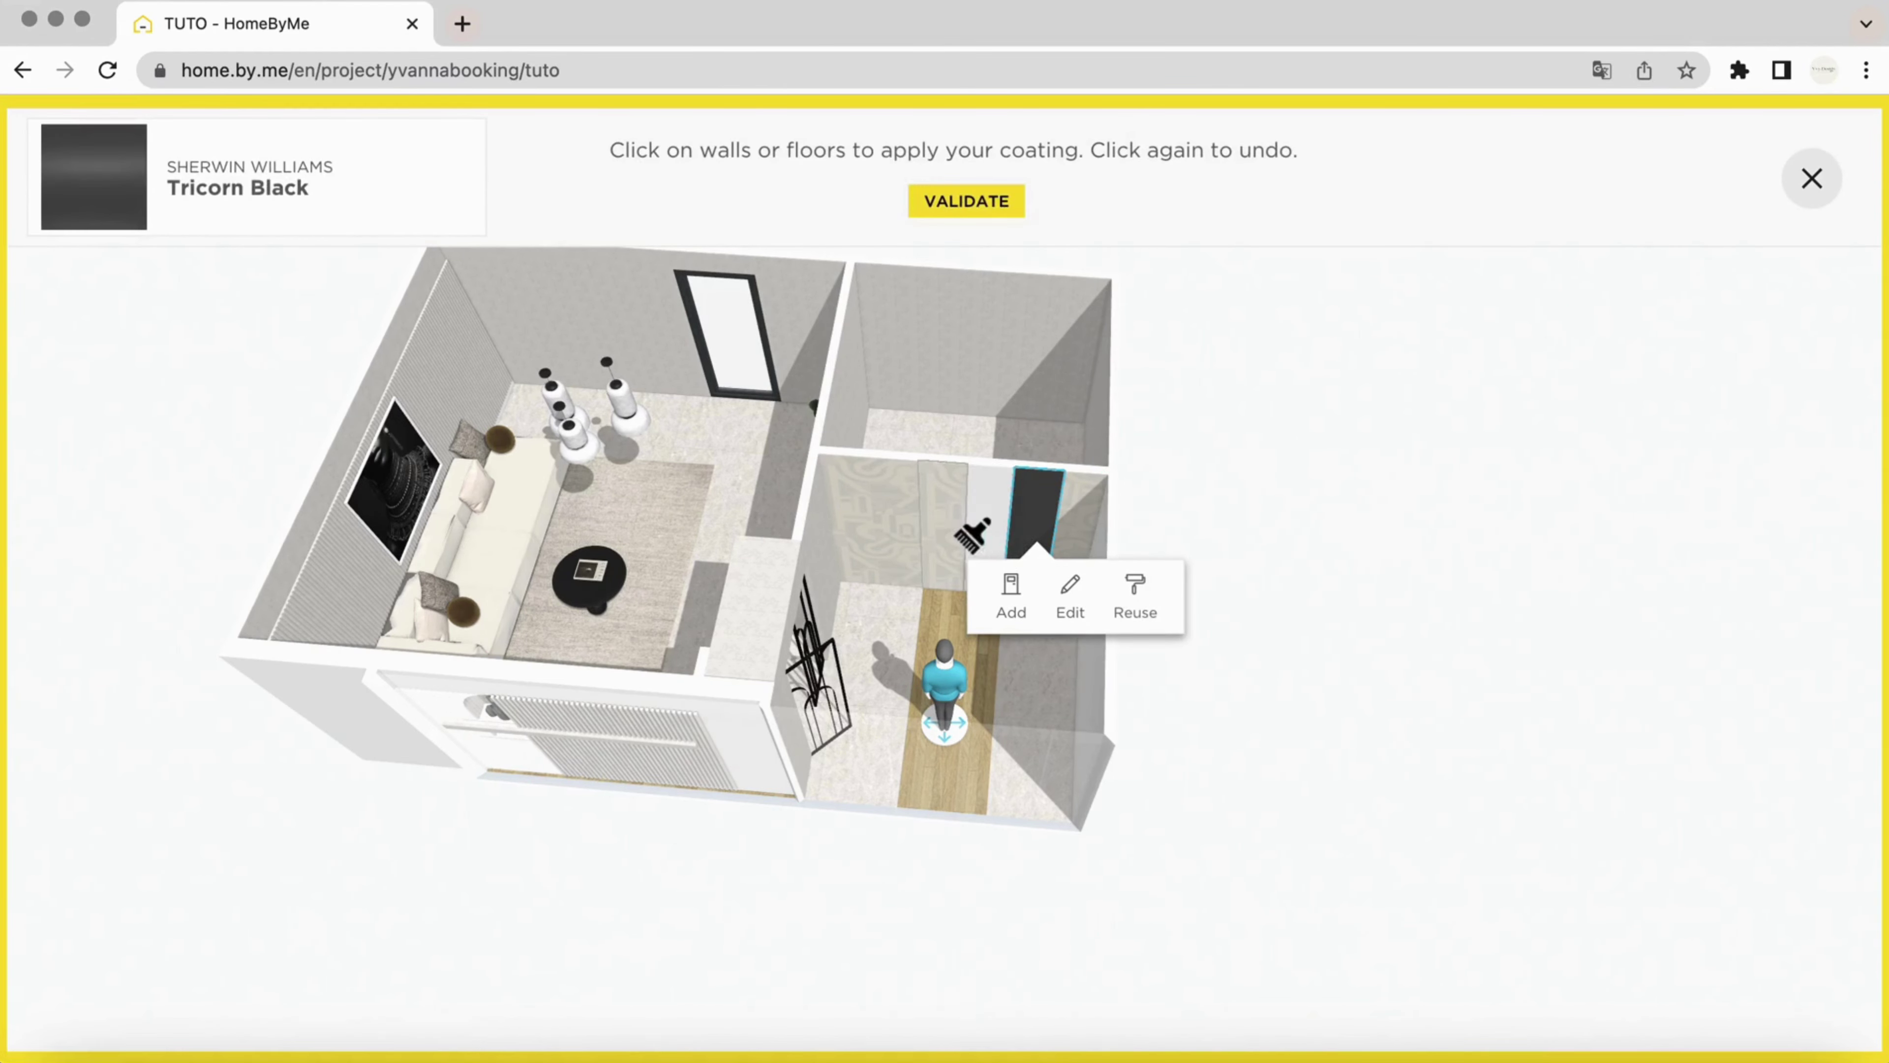
left_click(907, 520)
left_click(907, 521)
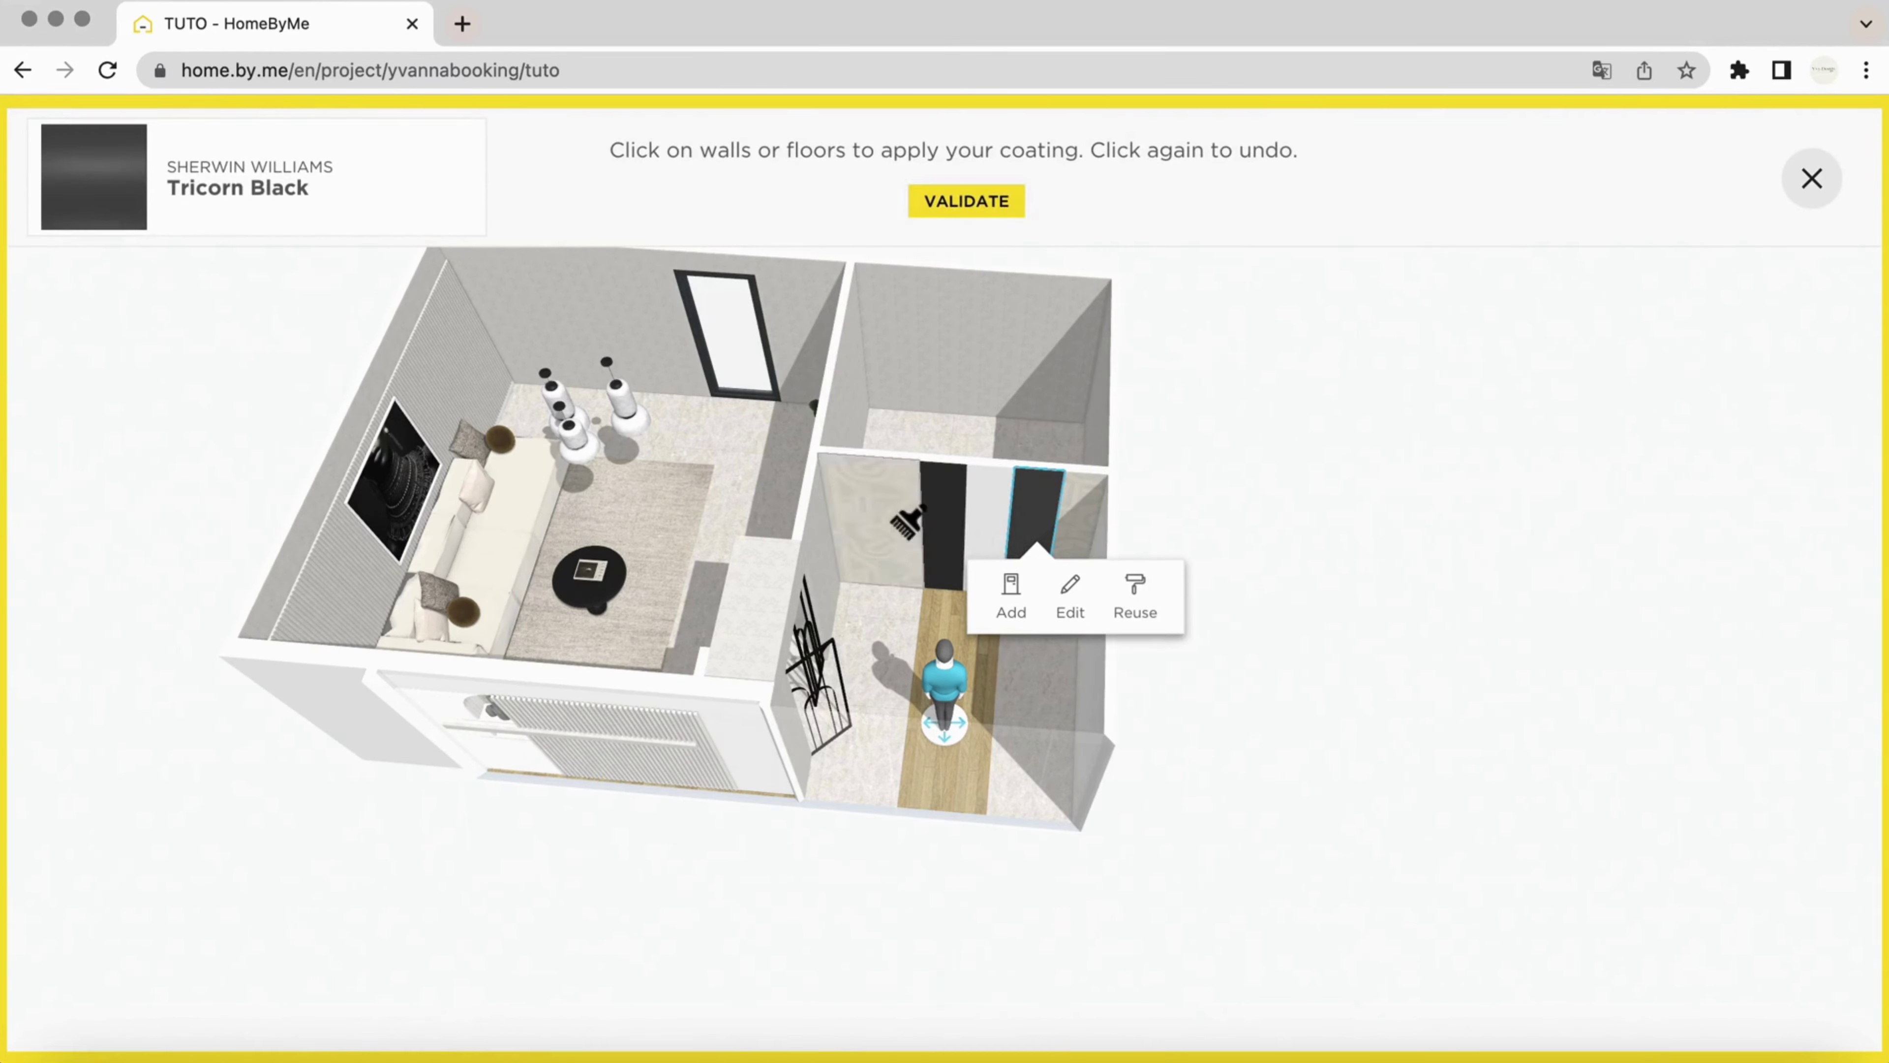
left_click(995, 208)
Reuse the large section's N°424 wallpaper on the bare wall section between the two black ones
left_click(887, 519)
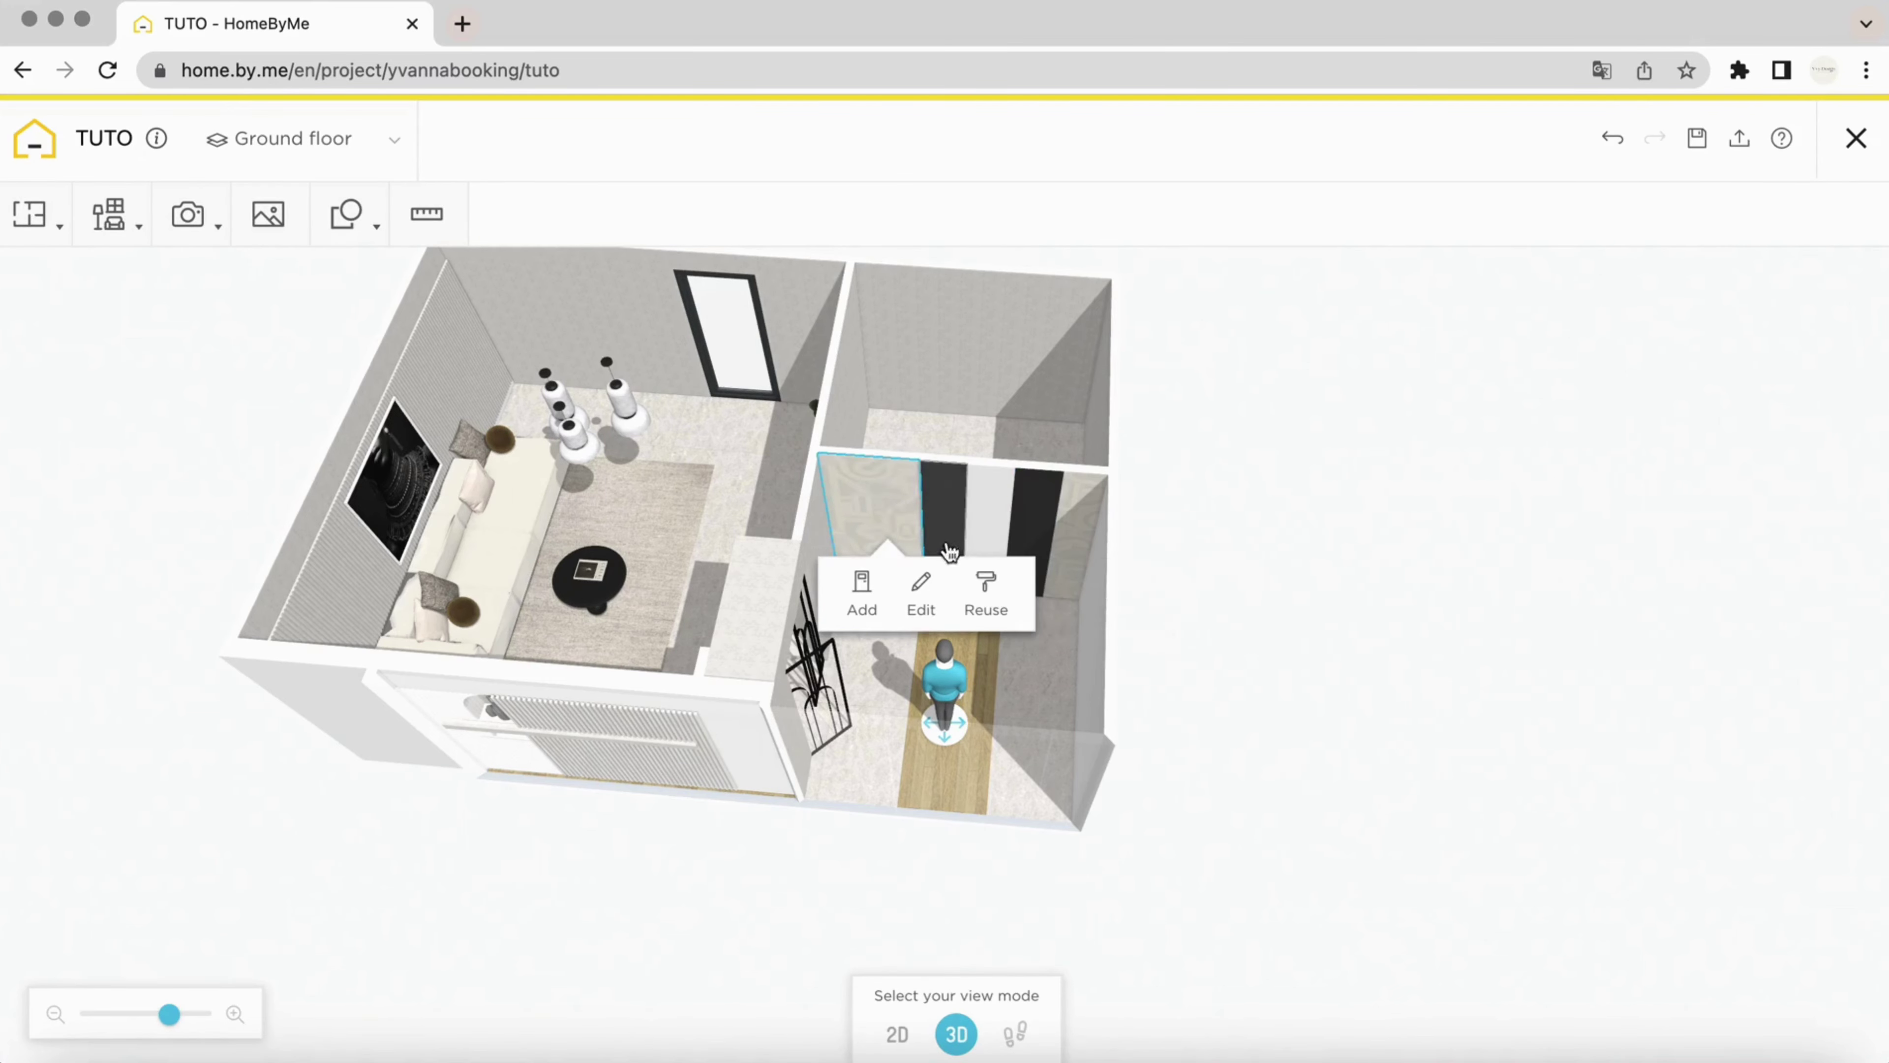
left_click(987, 592)
left_click(993, 521)
left_click(971, 199)
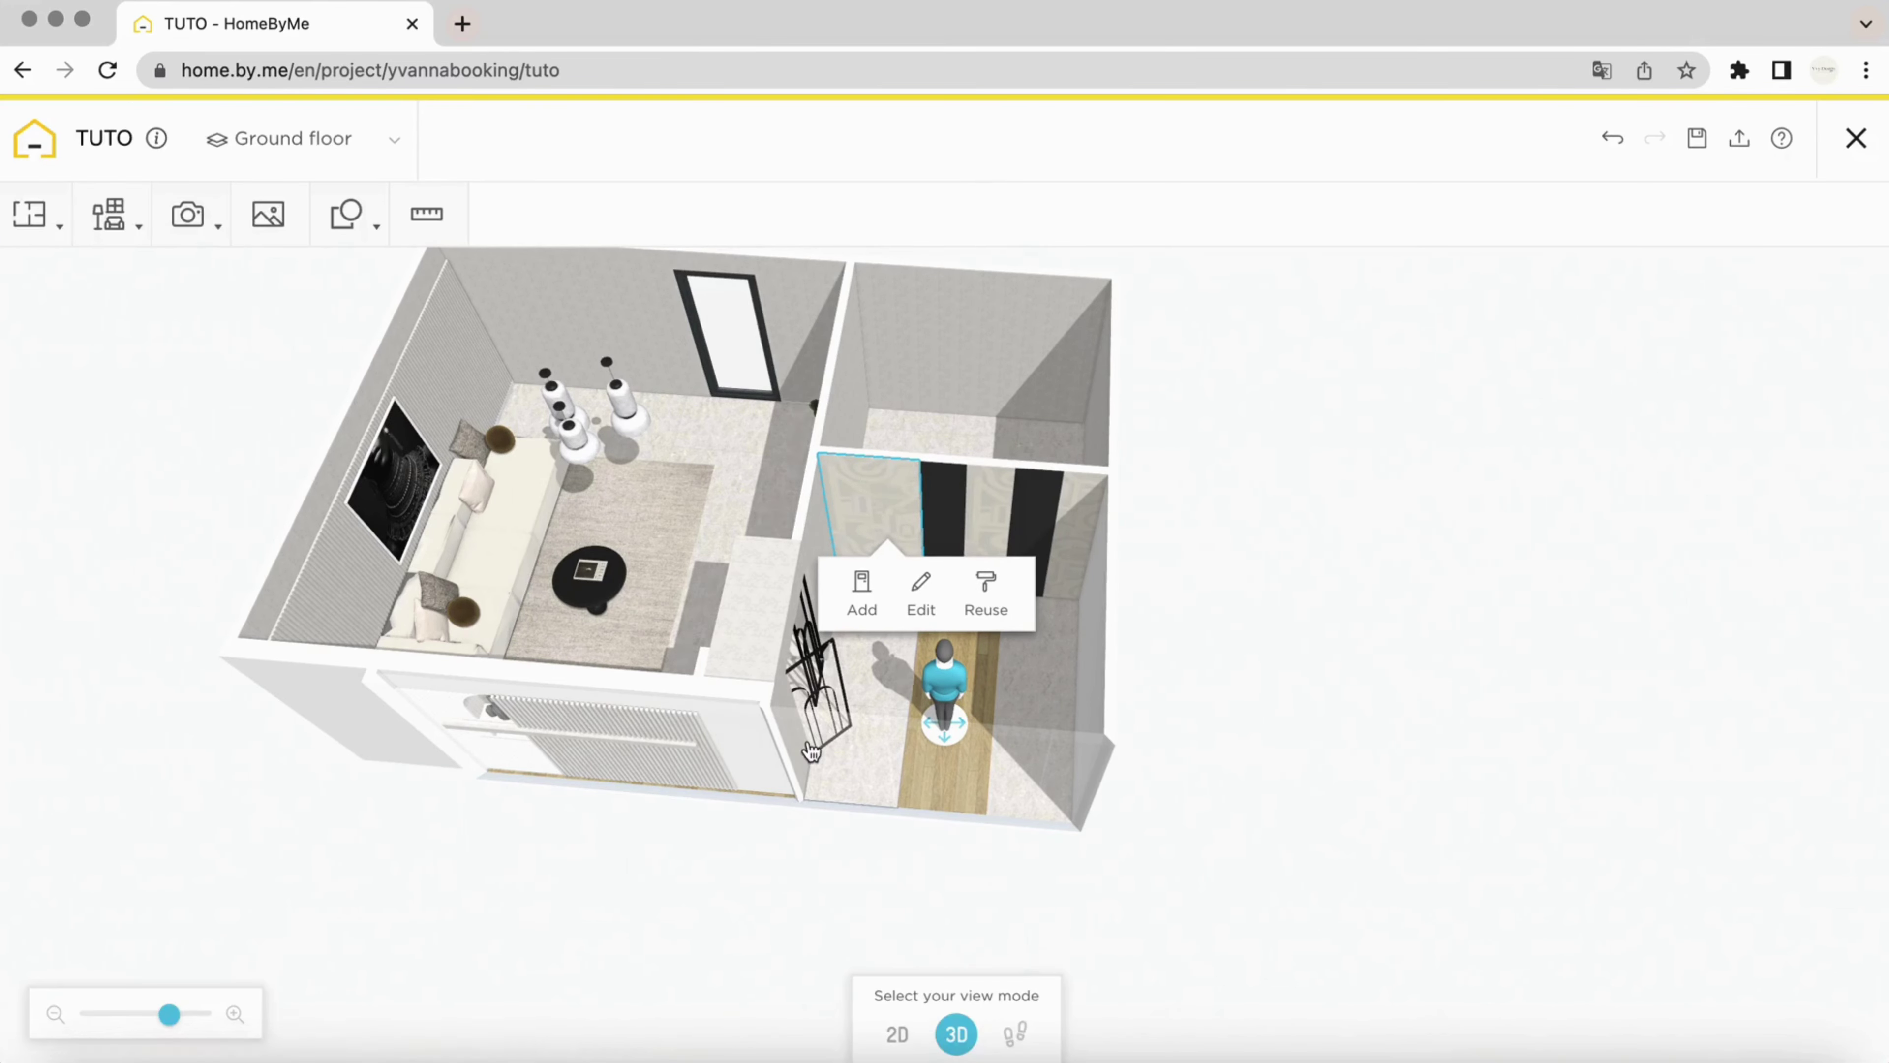
Reuse the Noir Caliza 45x120 floor coating on the wooden floor strips
left_click(863, 729)
left_click(1067, 807)
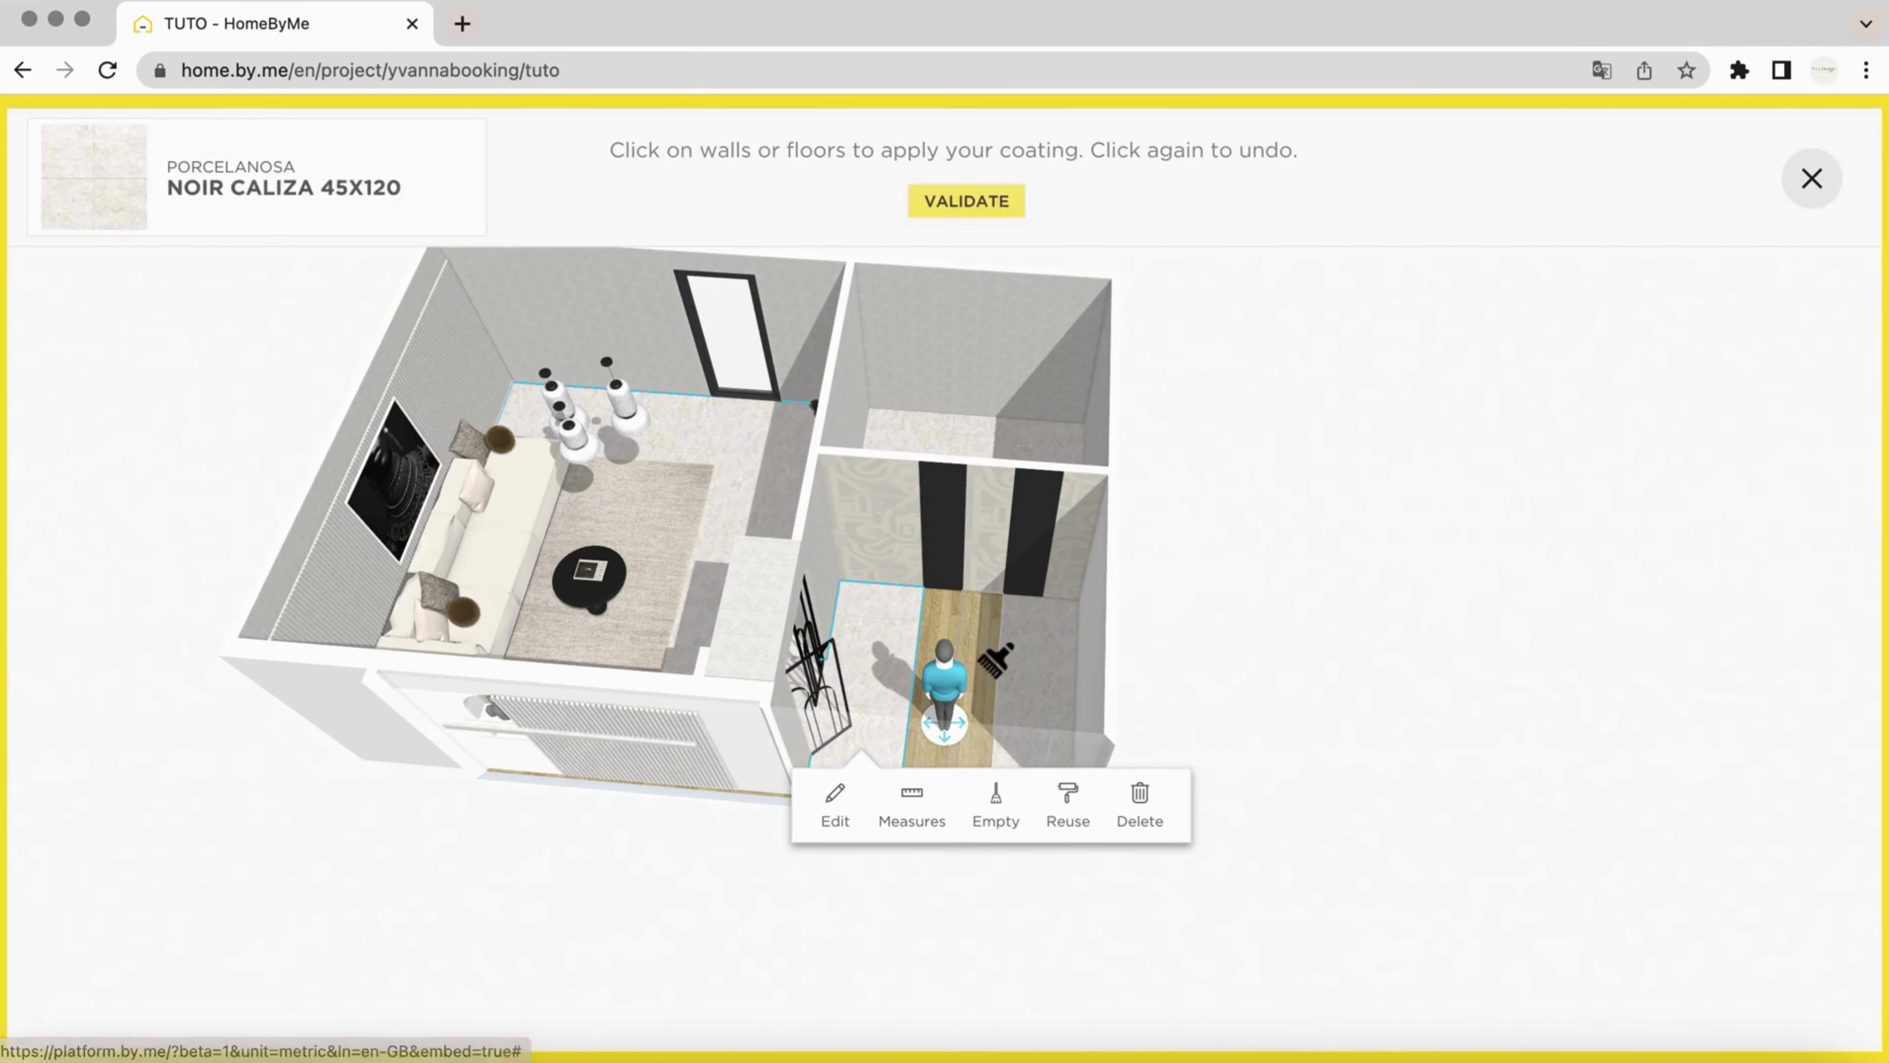
left_click(967, 641)
left_click(967, 201)
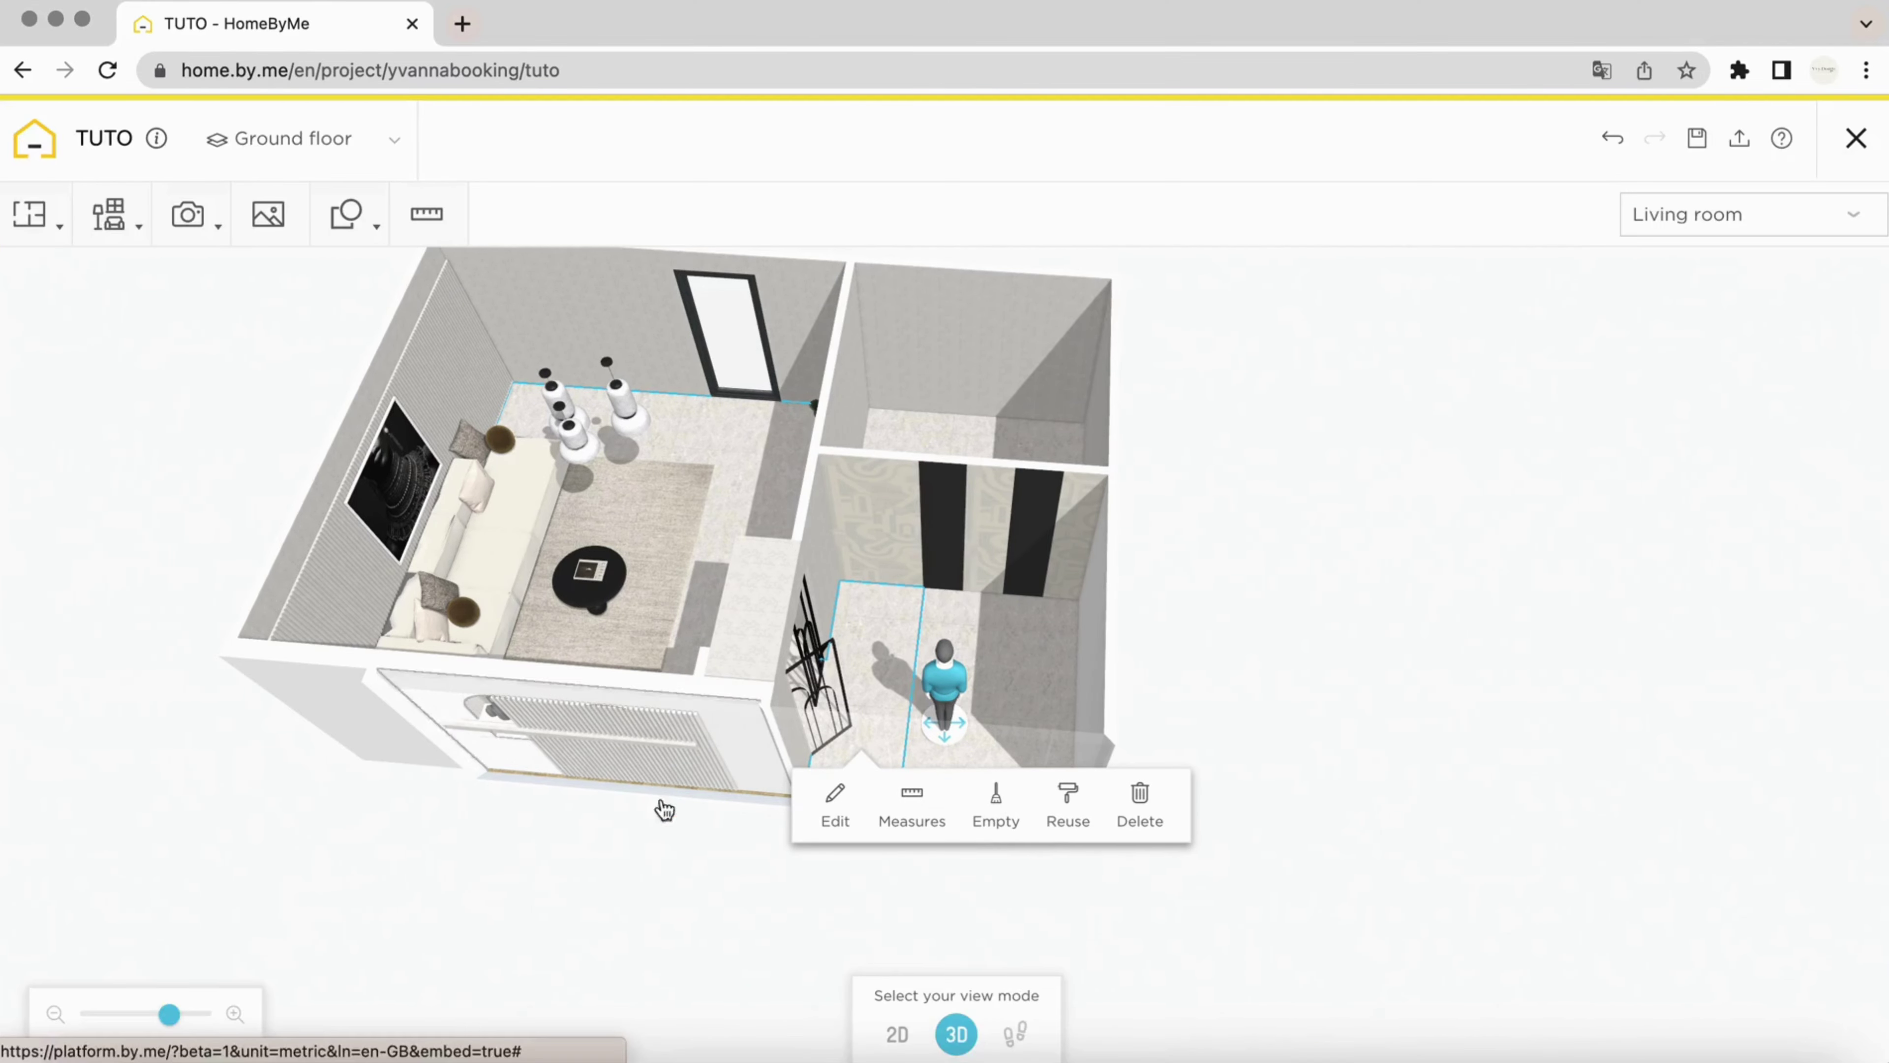
Reuse the Tricorn Black coating on the two floor strips in line with the black wall sections
left_click_drag(170, 1017, 257, 1012)
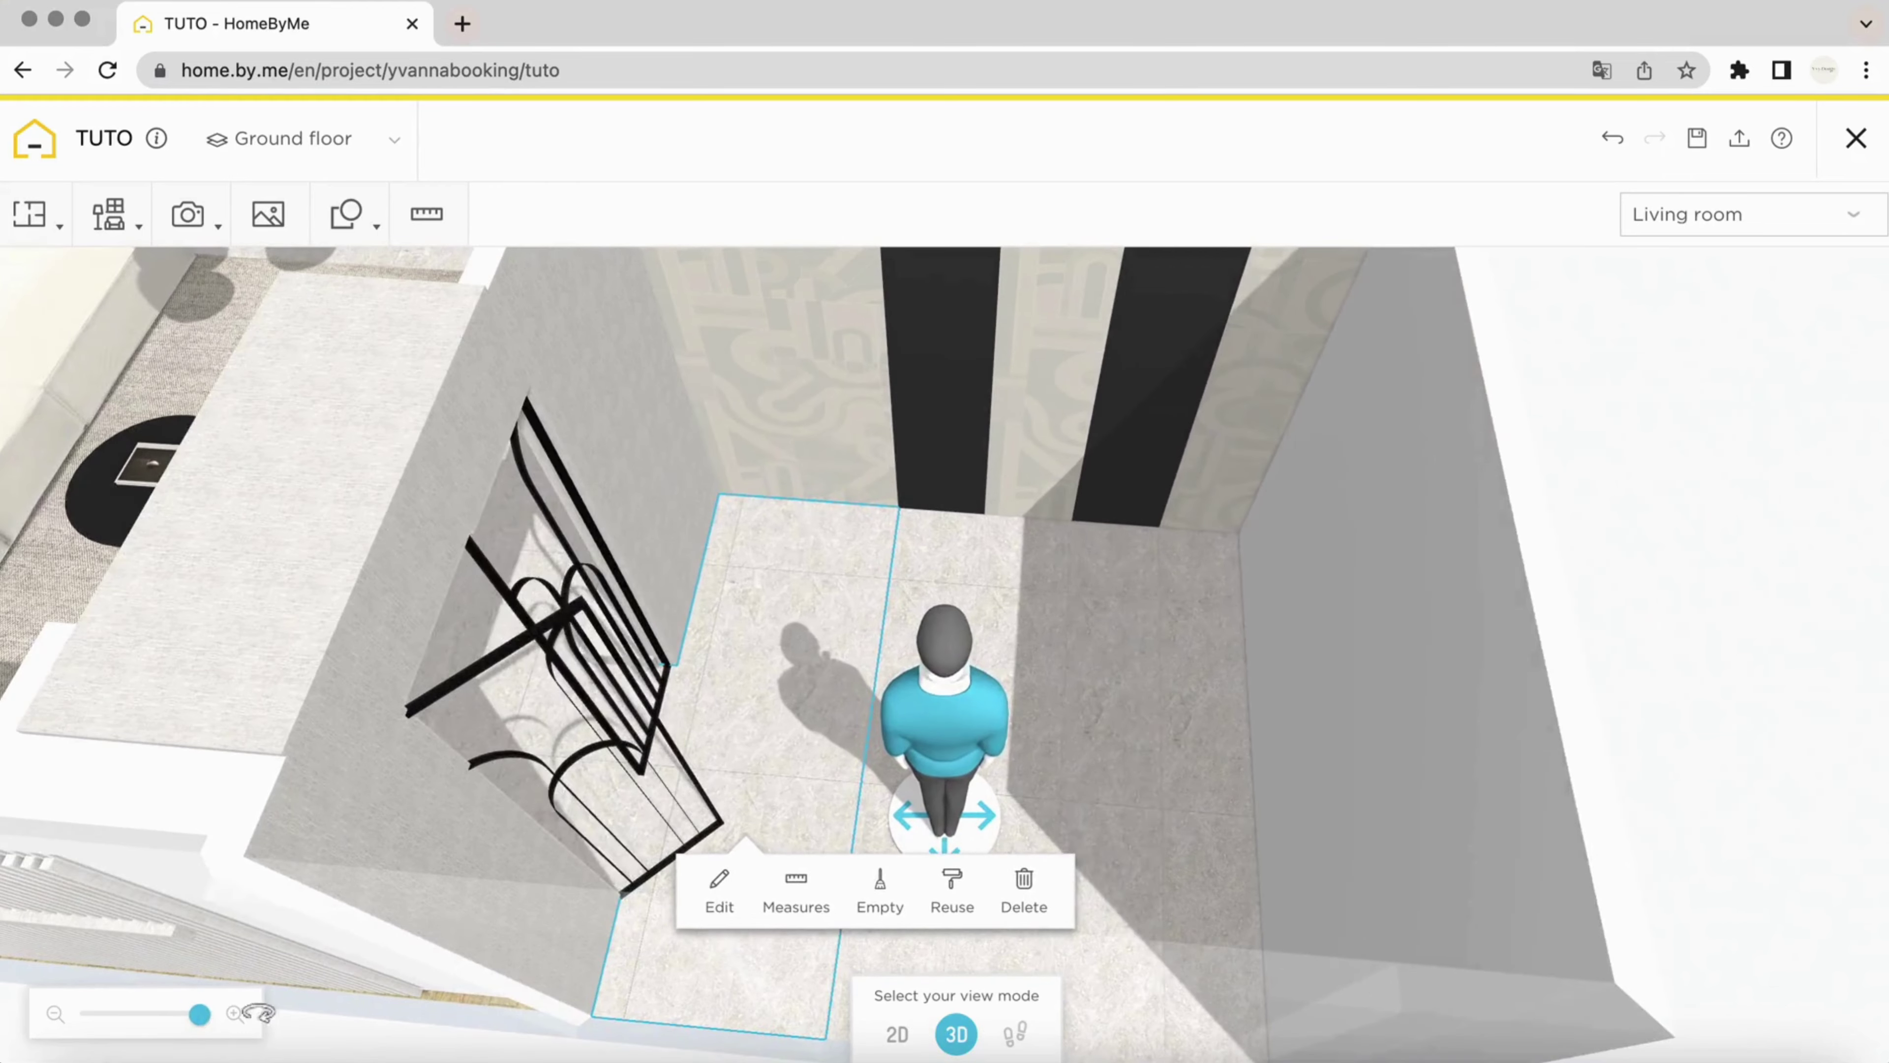
left_click(1630, 457)
mouse_move(1632, 456)
left_mouse_down()
mouse_move(1628, 430)
mouse_move(1595, 439)
mouse_move(1624, 447)
left_mouse_up()
left_click(974, 425)
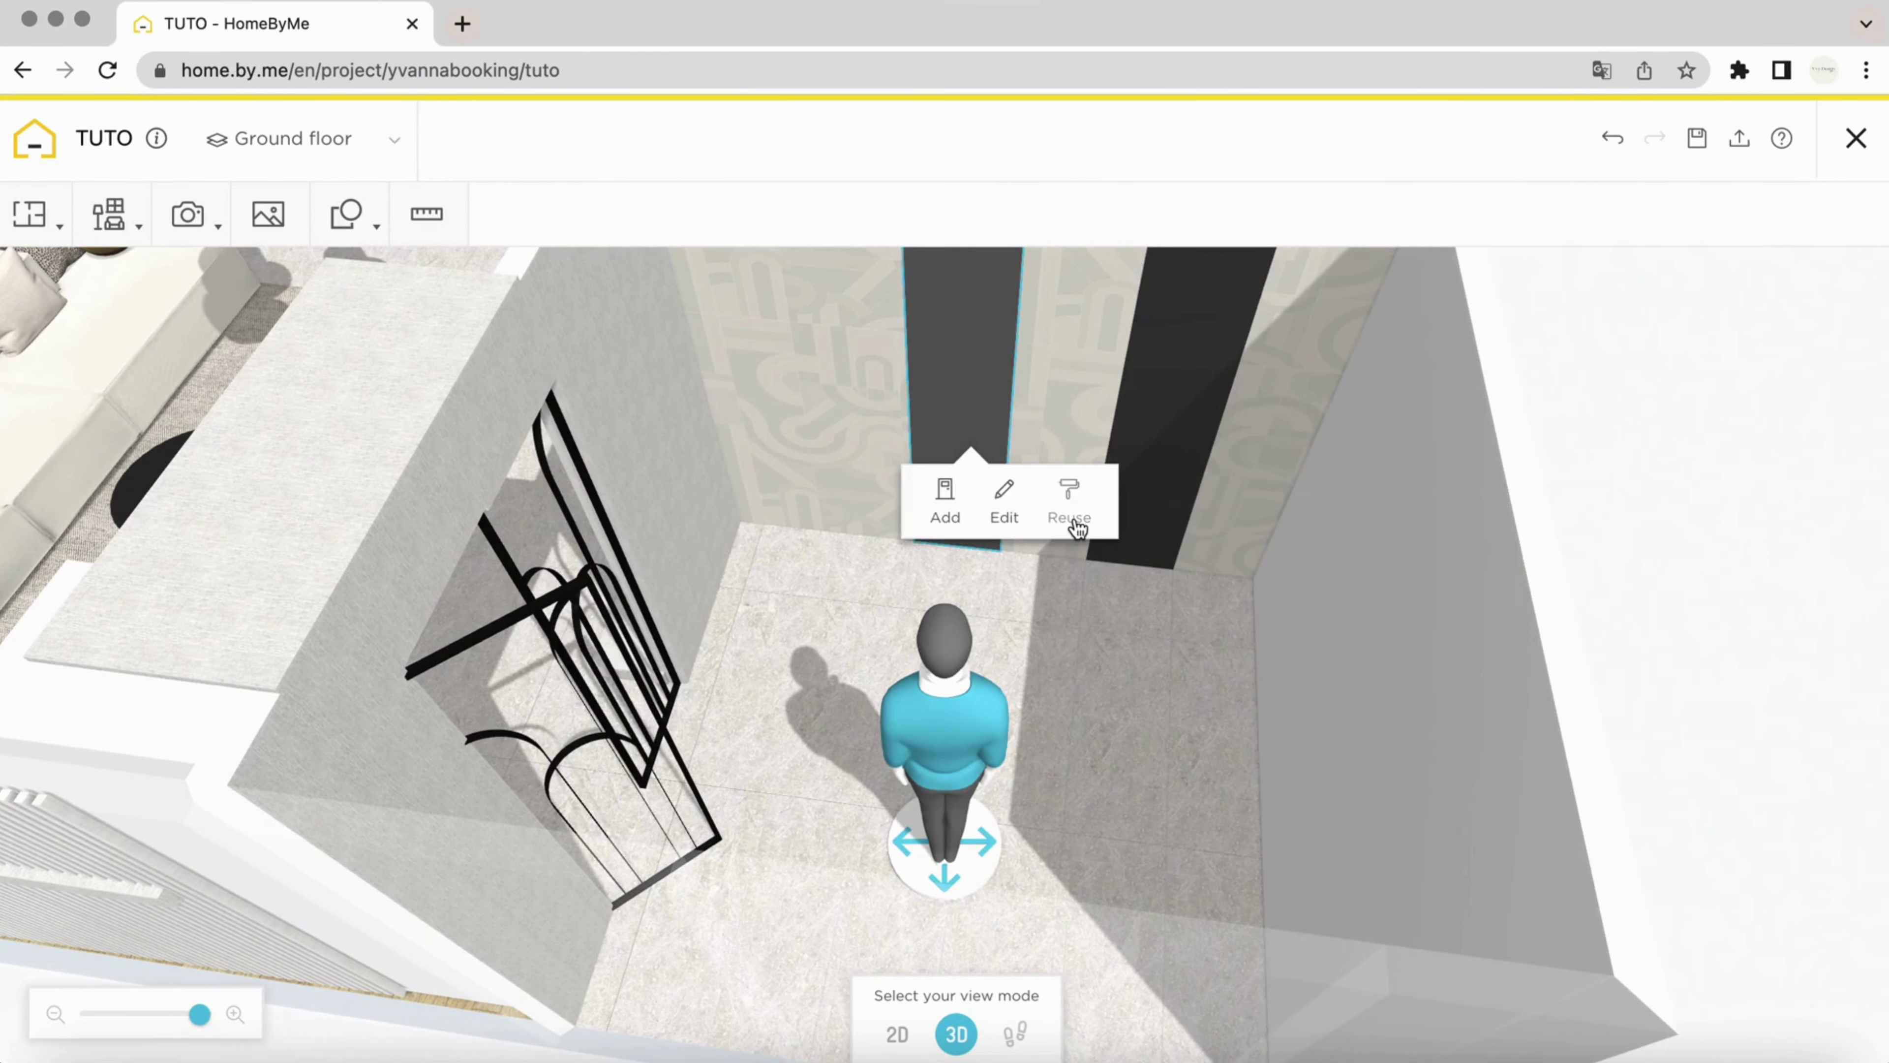
left_click(967, 610)
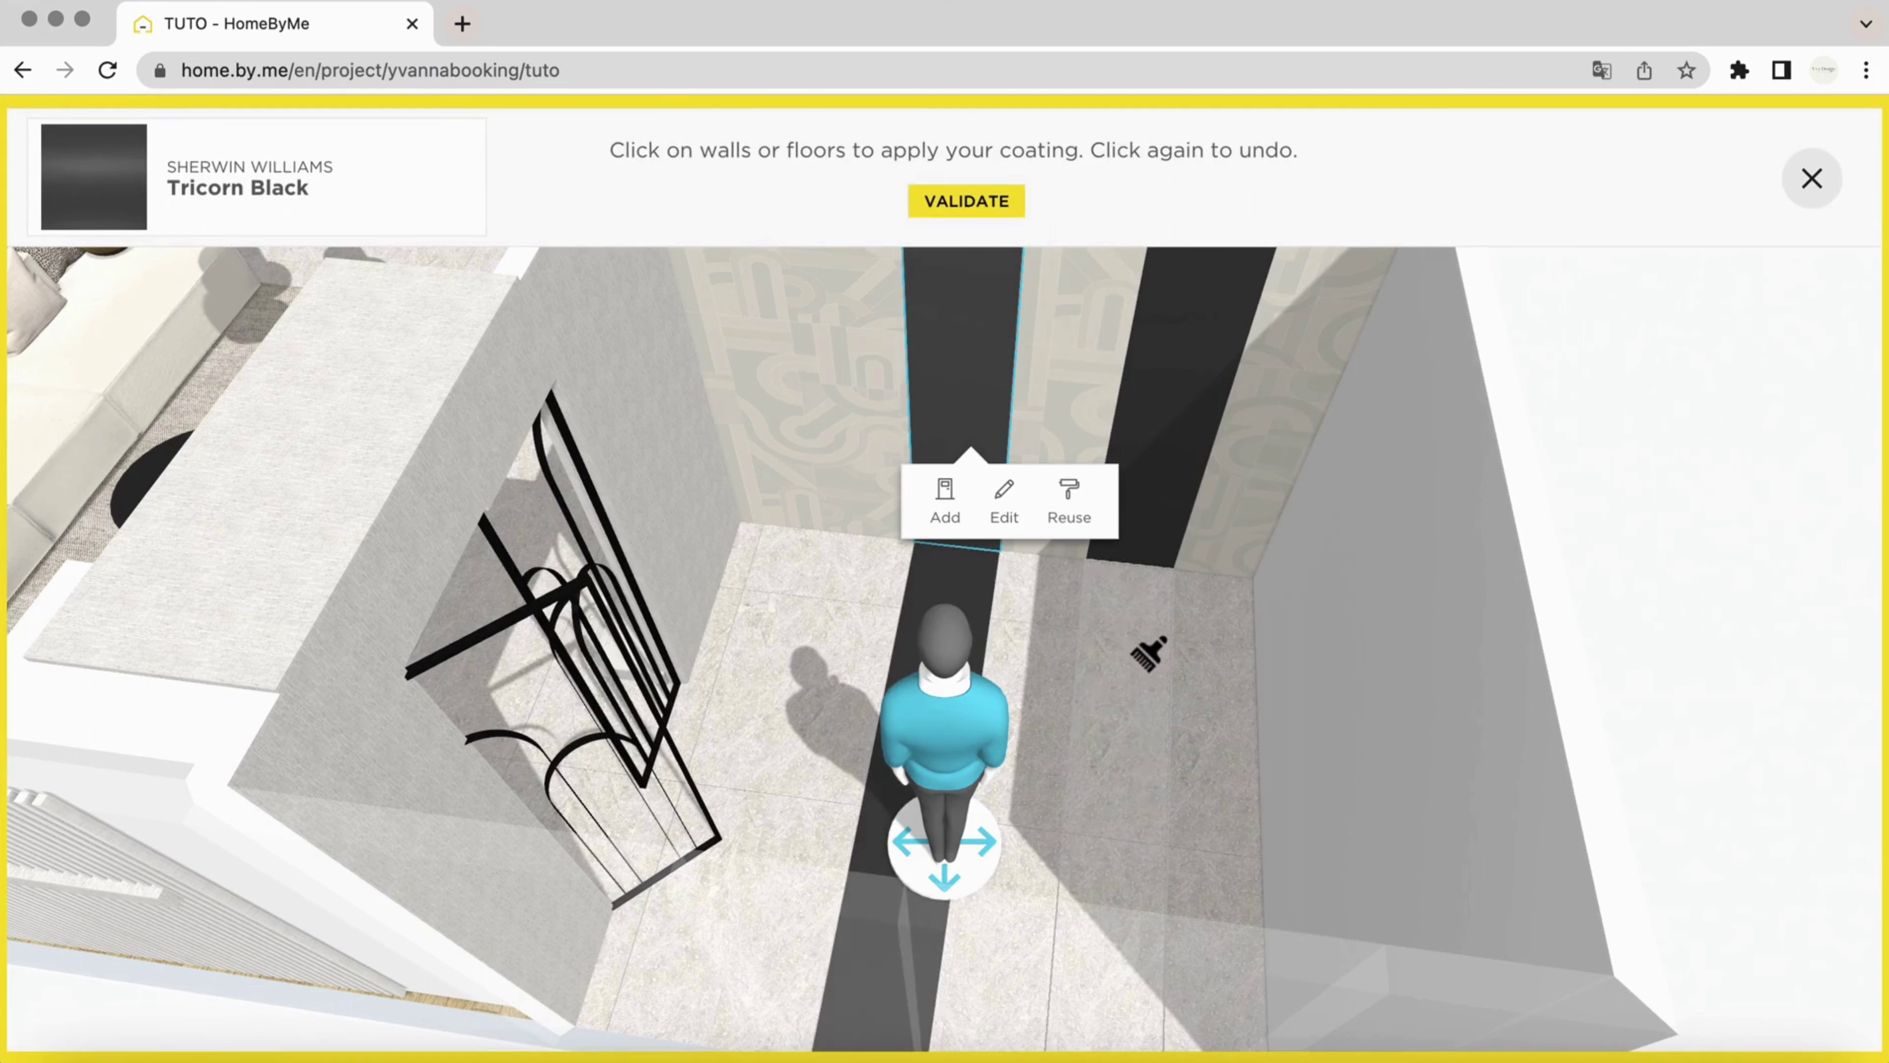
left_click(1146, 655)
left_click(991, 202)
Reuse the N°424 wallpaper on the remaining stone floor areas so the floor continues the wall's stripes
left_click(1095, 338)
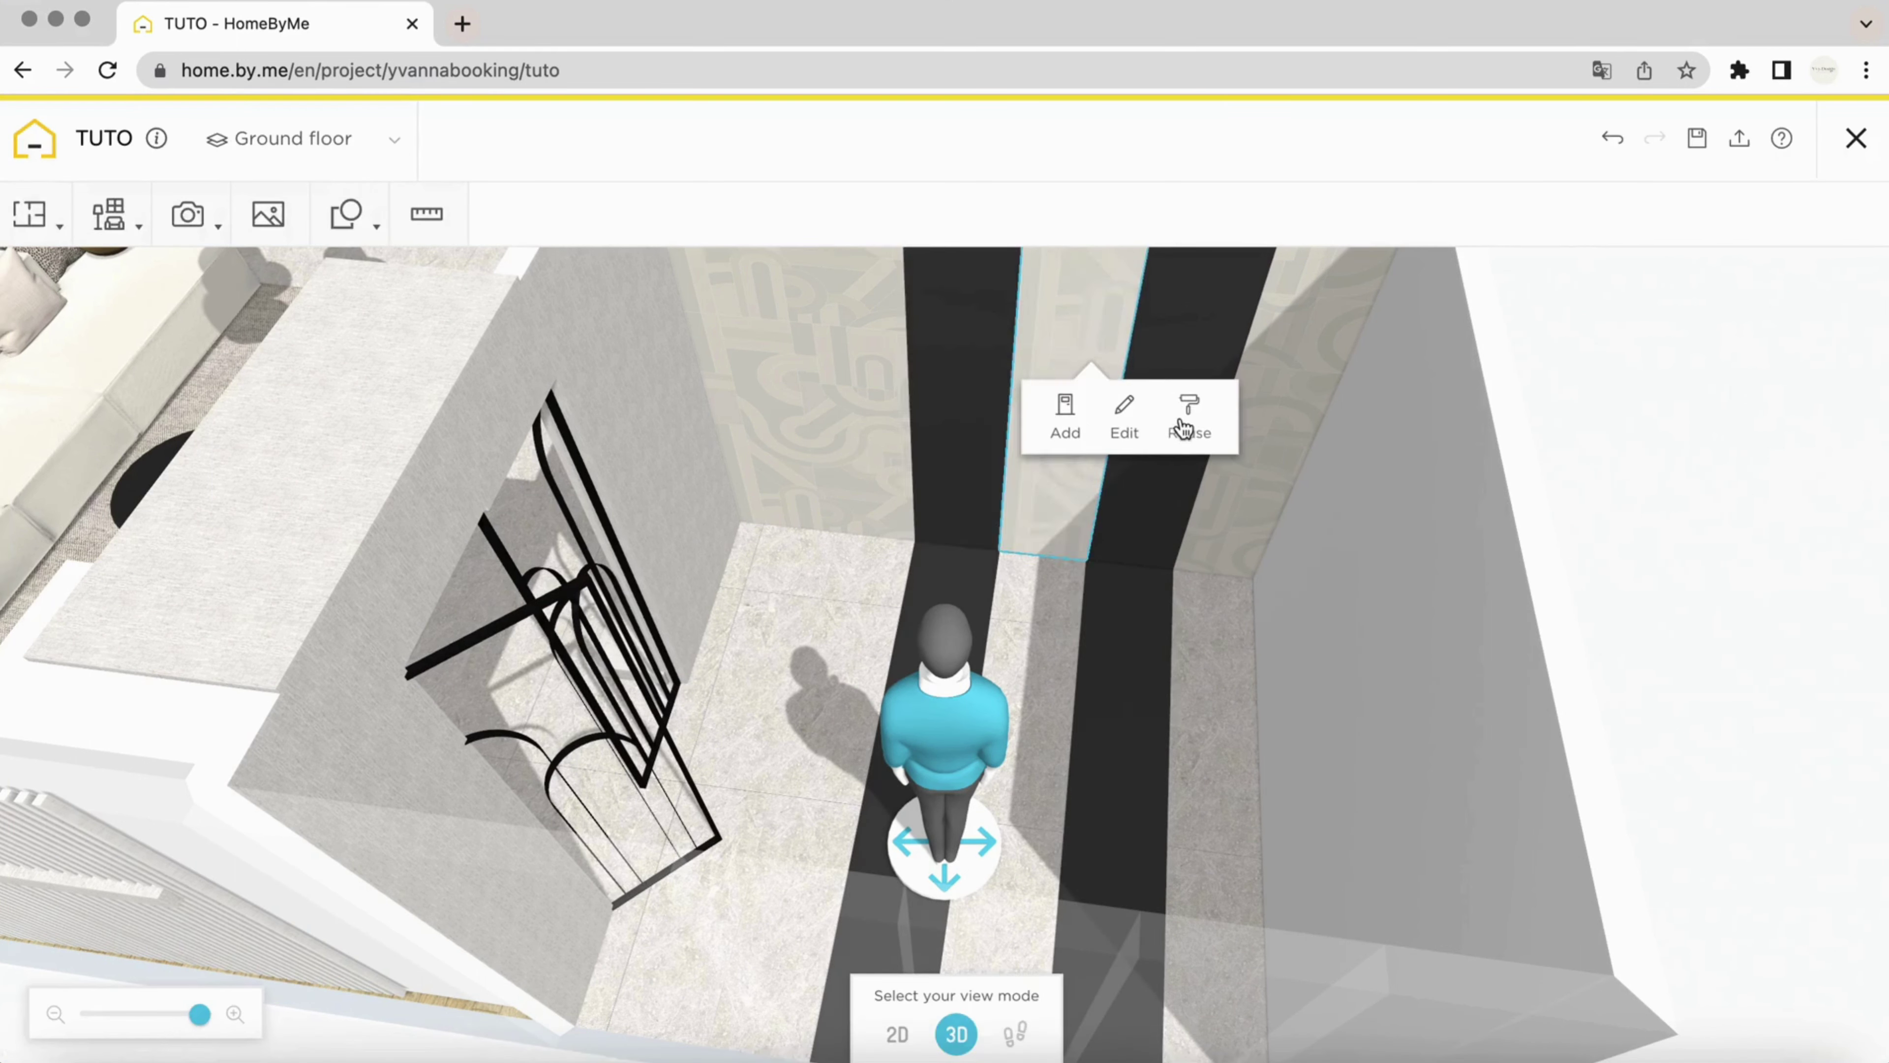
left_click(1189, 418)
left_click(1055, 619)
left_click(831, 588)
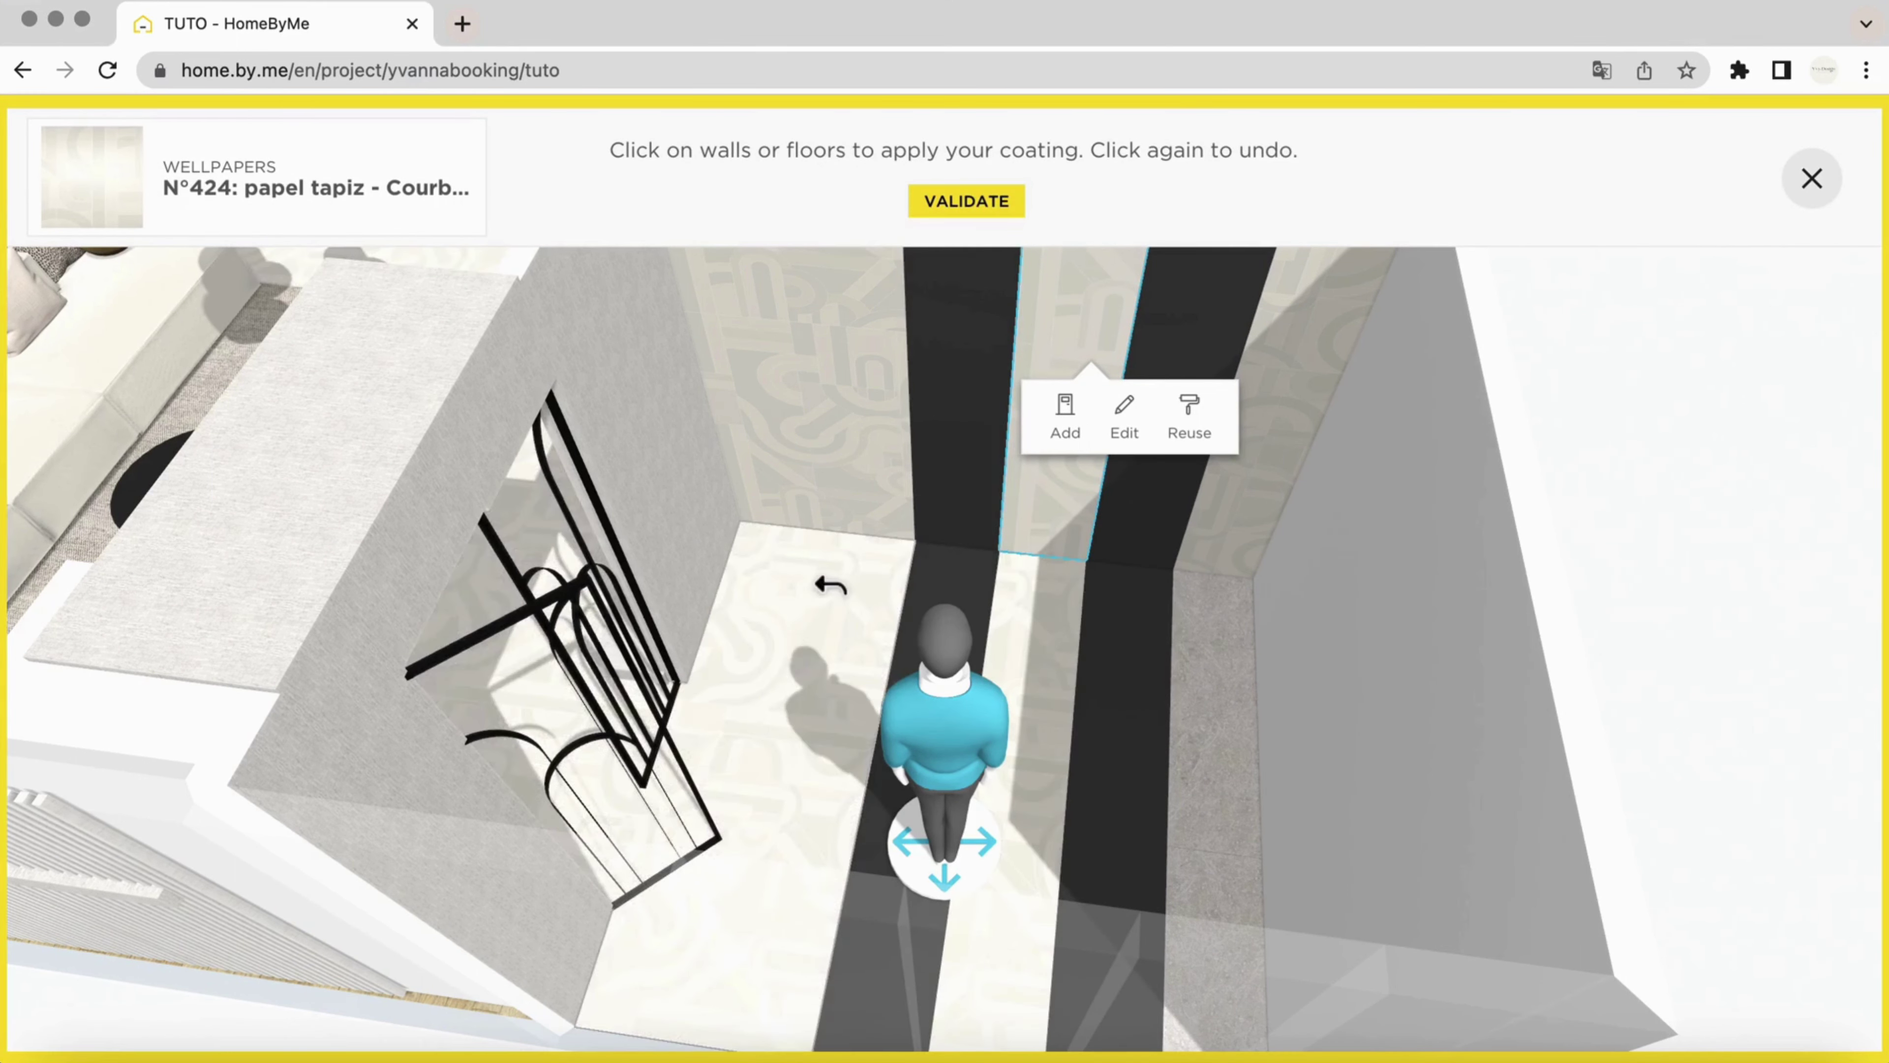
left_click(1240, 646)
left_click(974, 205)
Add the Cube construction product to the project and place it against the far wall of the neighbouring empty room
left_click(687, 472)
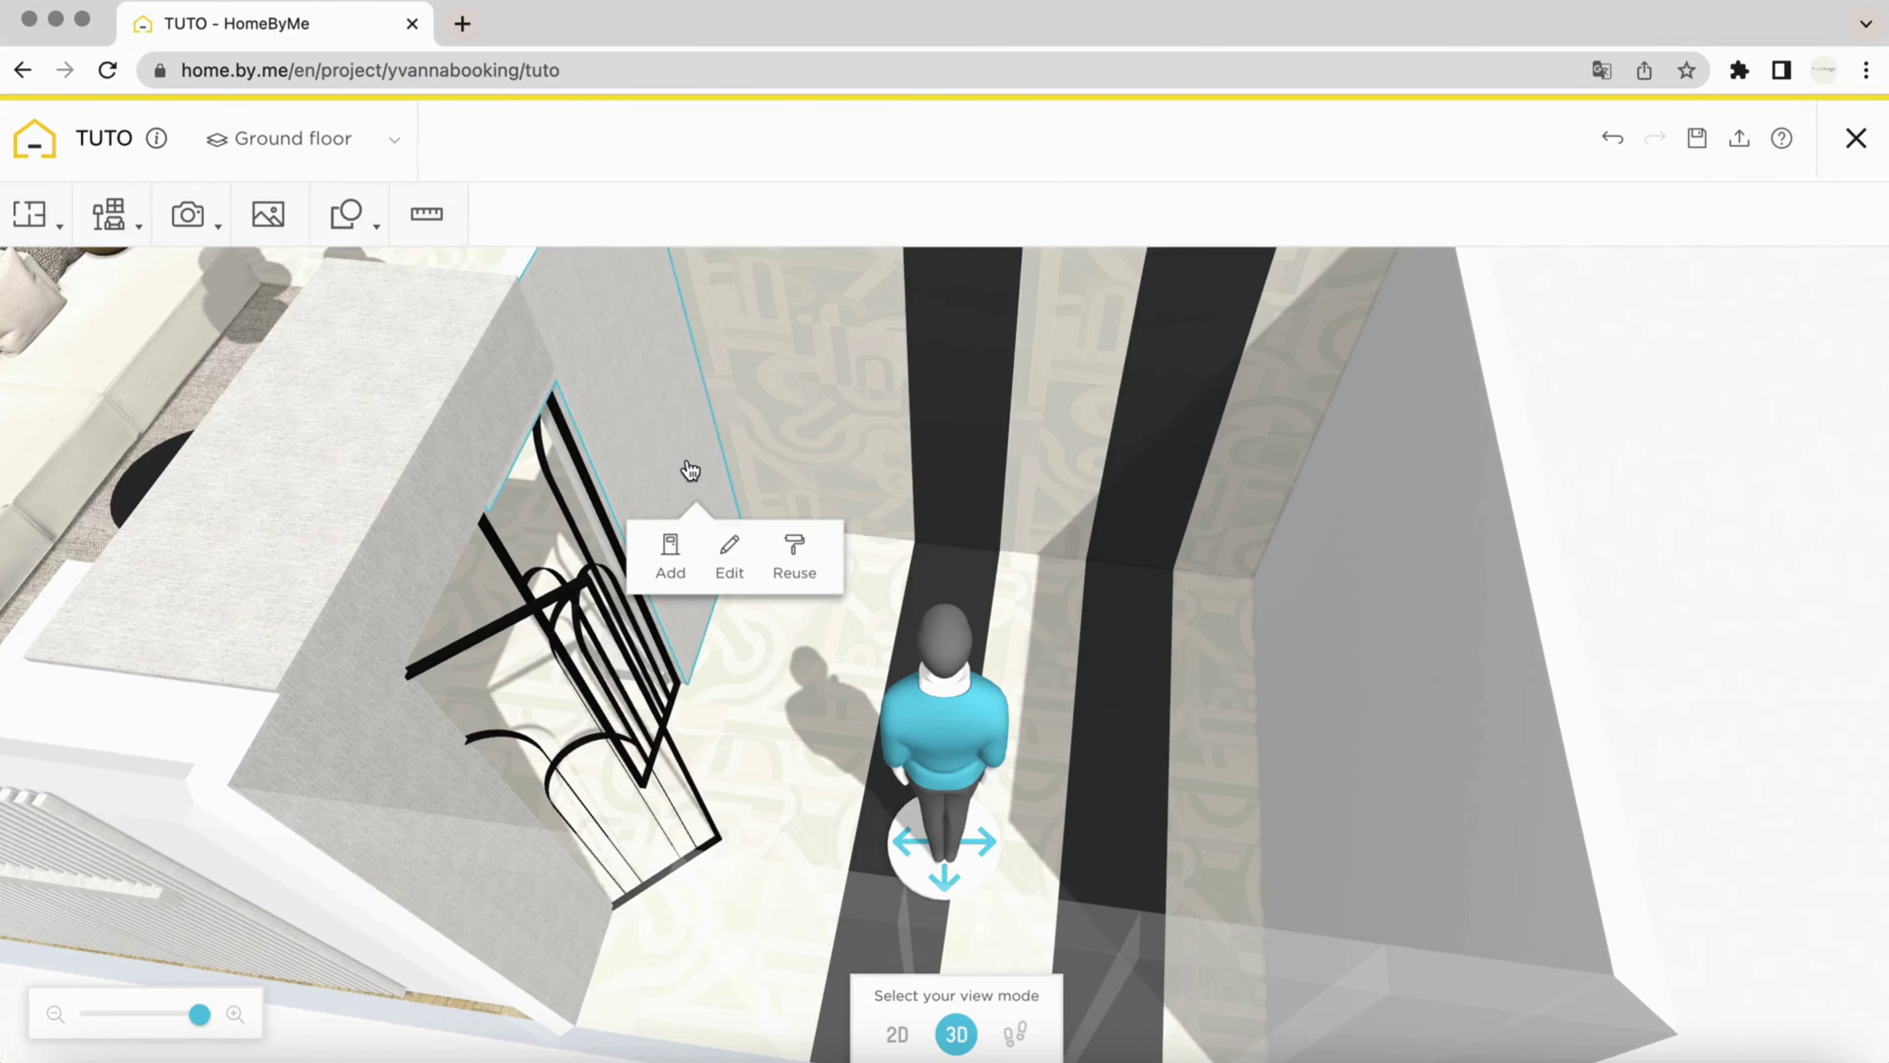
left_click_drag(687, 473, 802, 536)
left_click_drag(199, 1016, 182, 1014)
left_click_drag(925, 711, 920, 432)
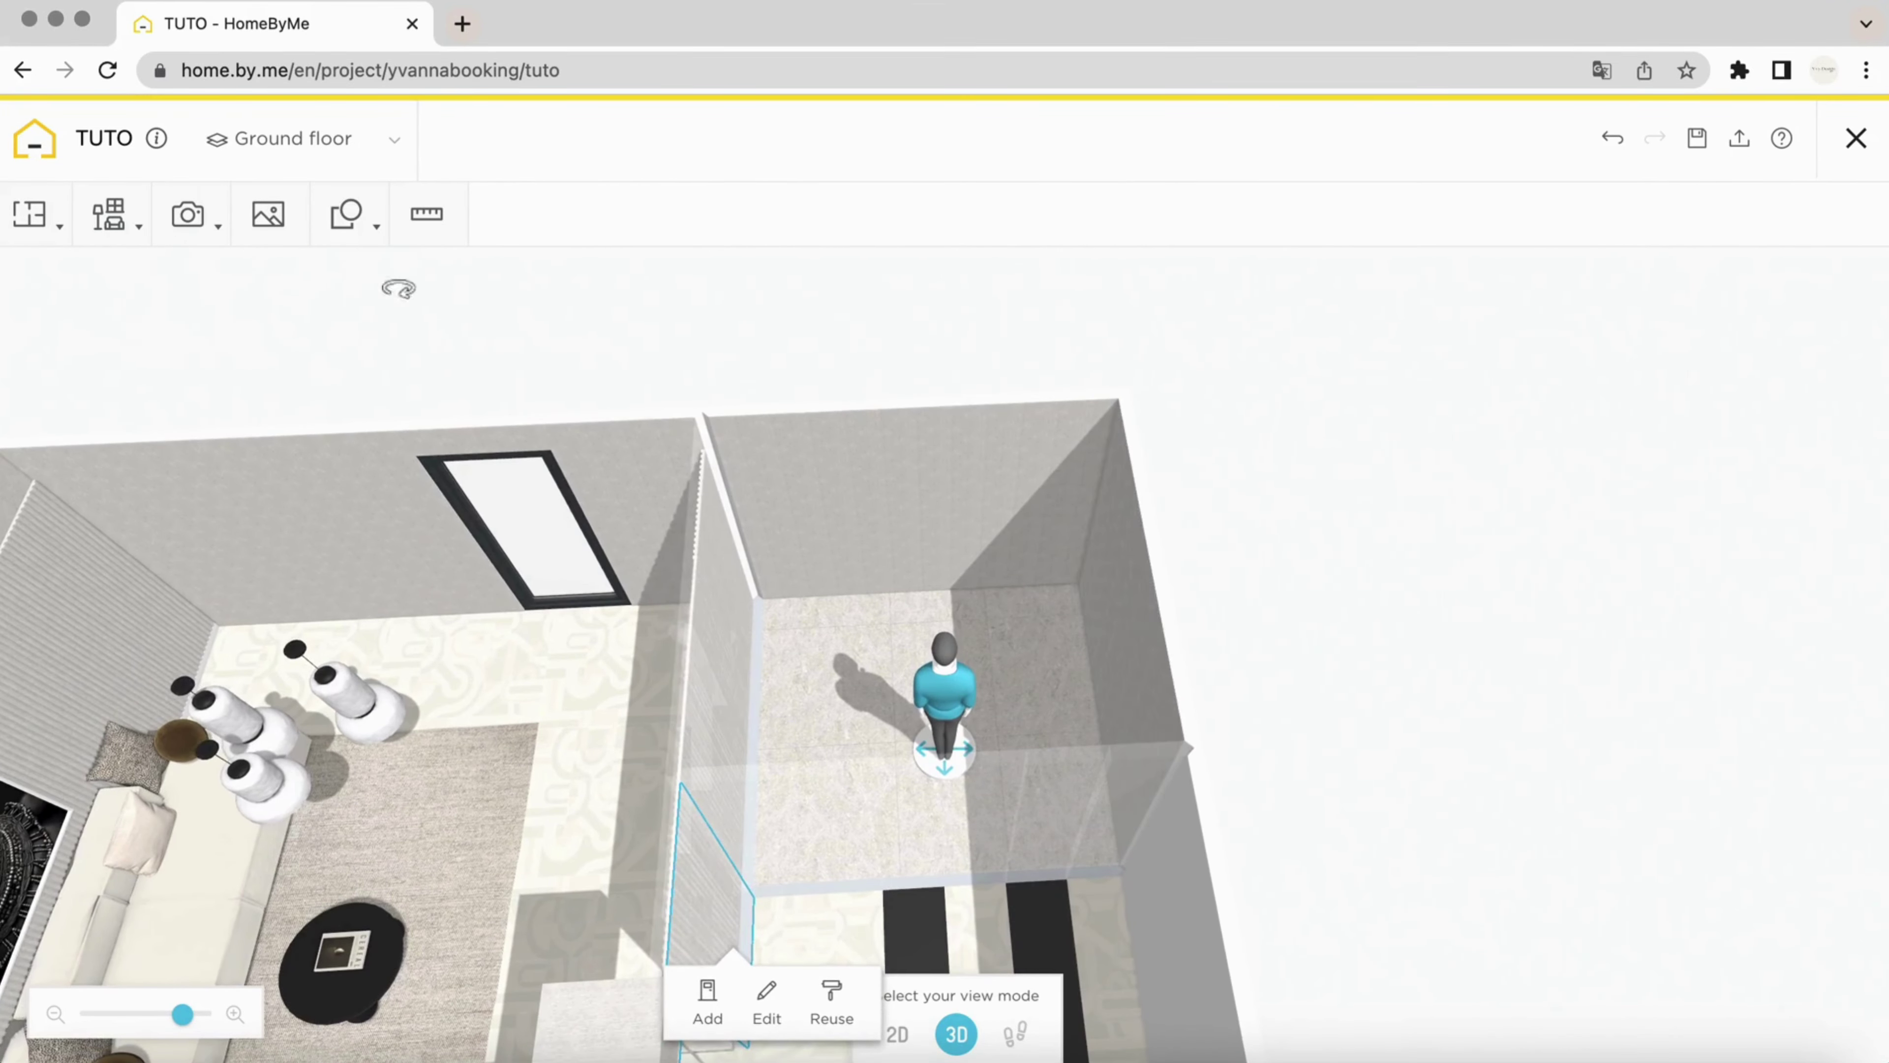
left_click(105, 216)
left_click(132, 286)
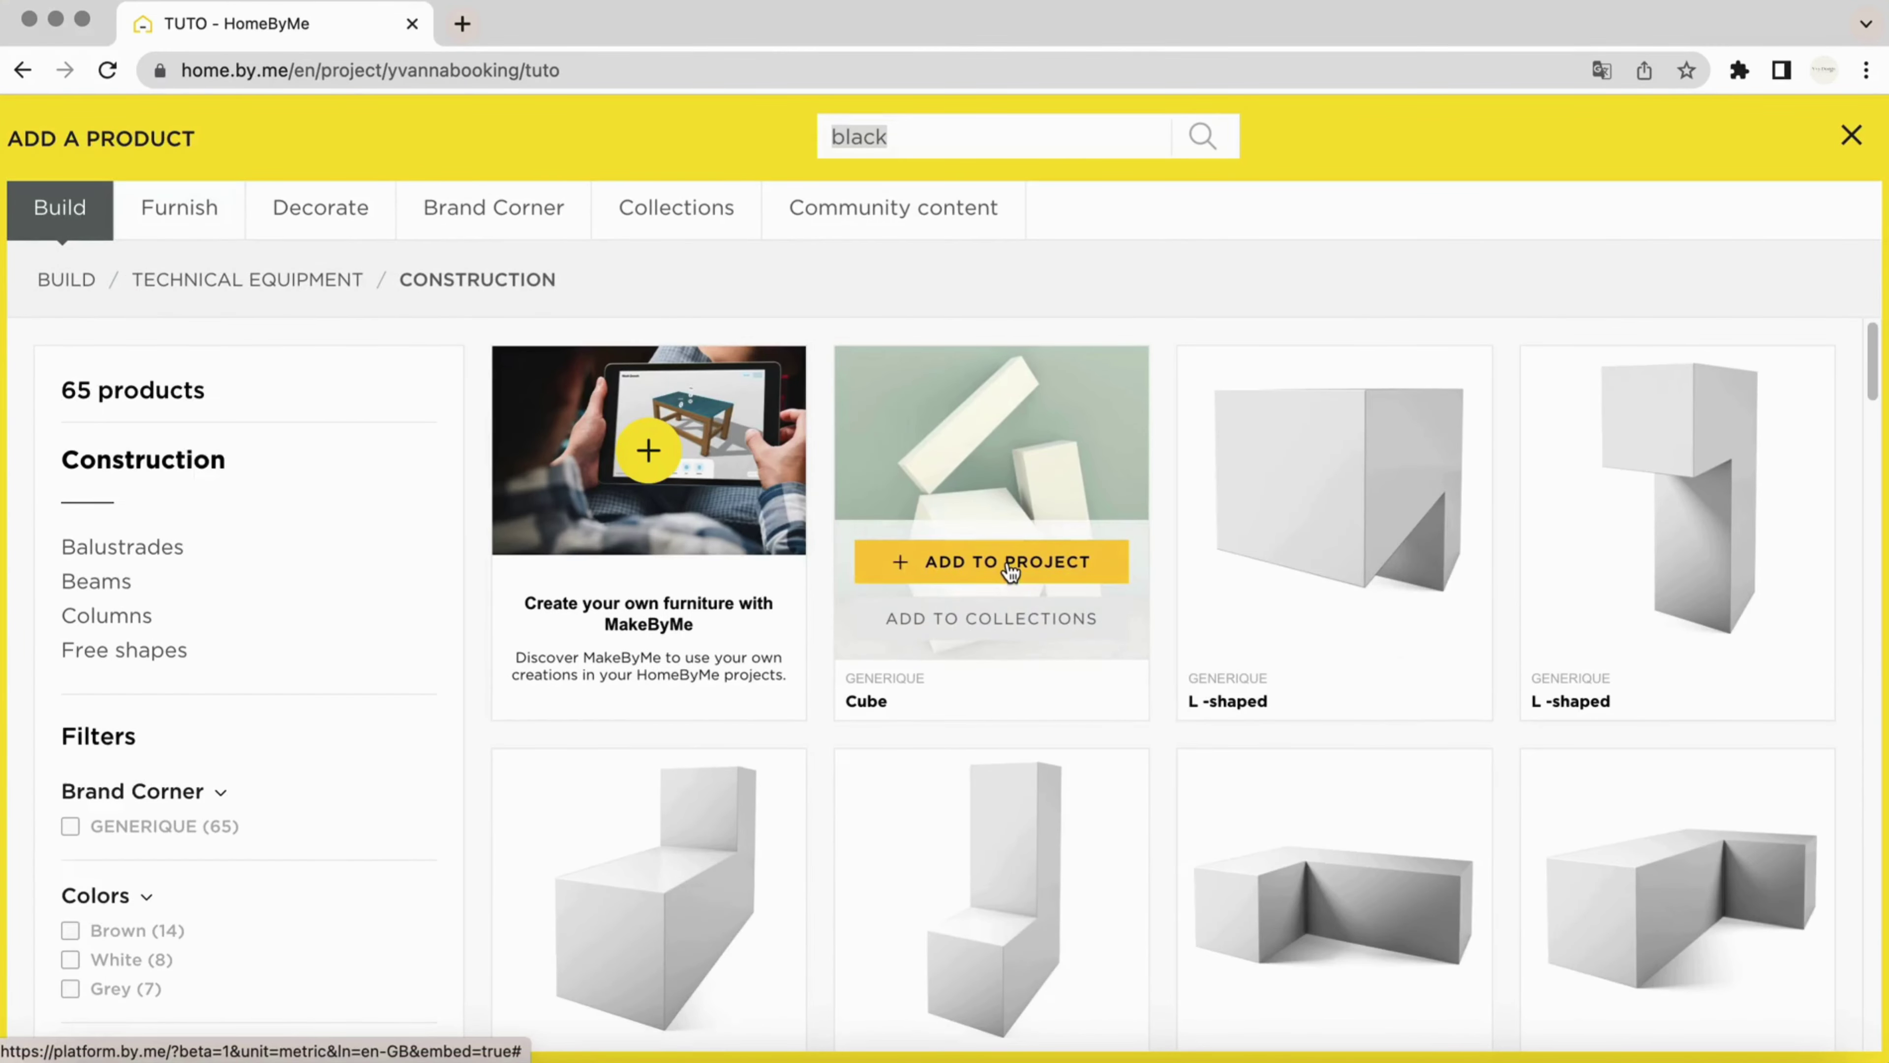
left_click(1012, 572)
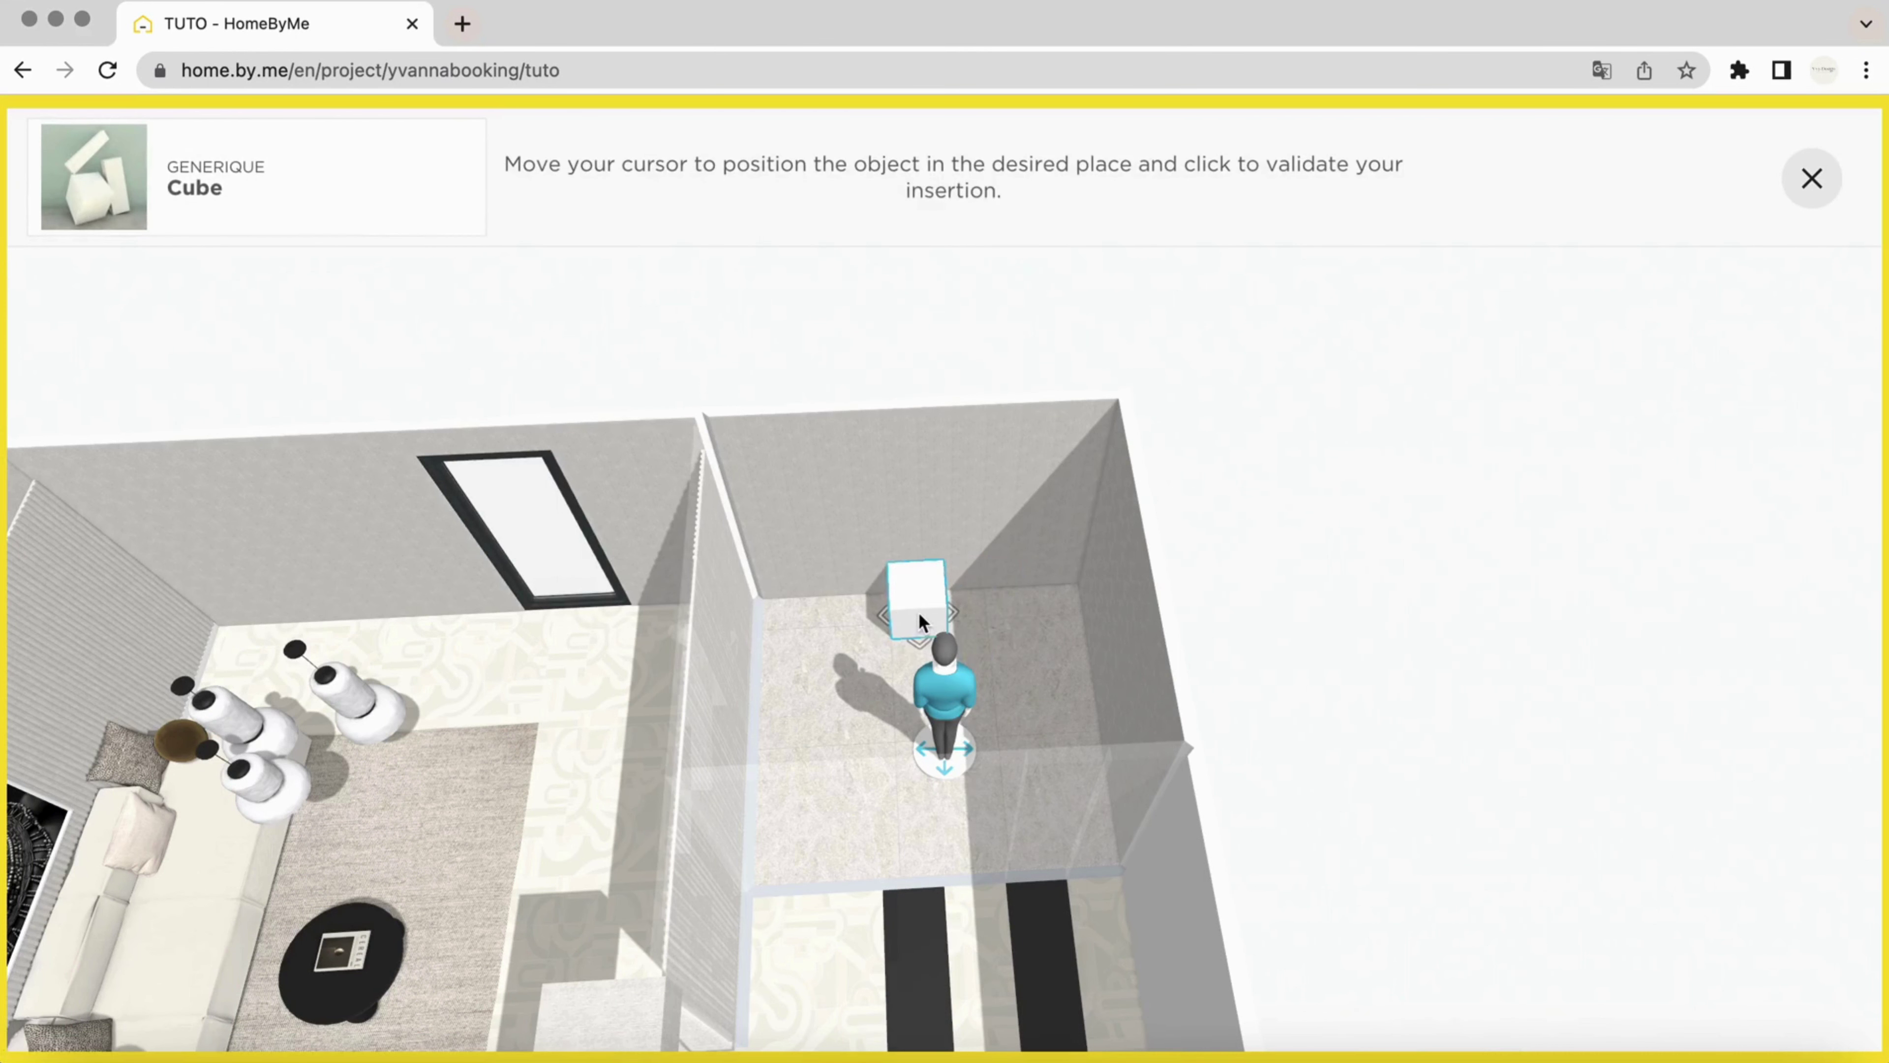
left_click(918, 608)
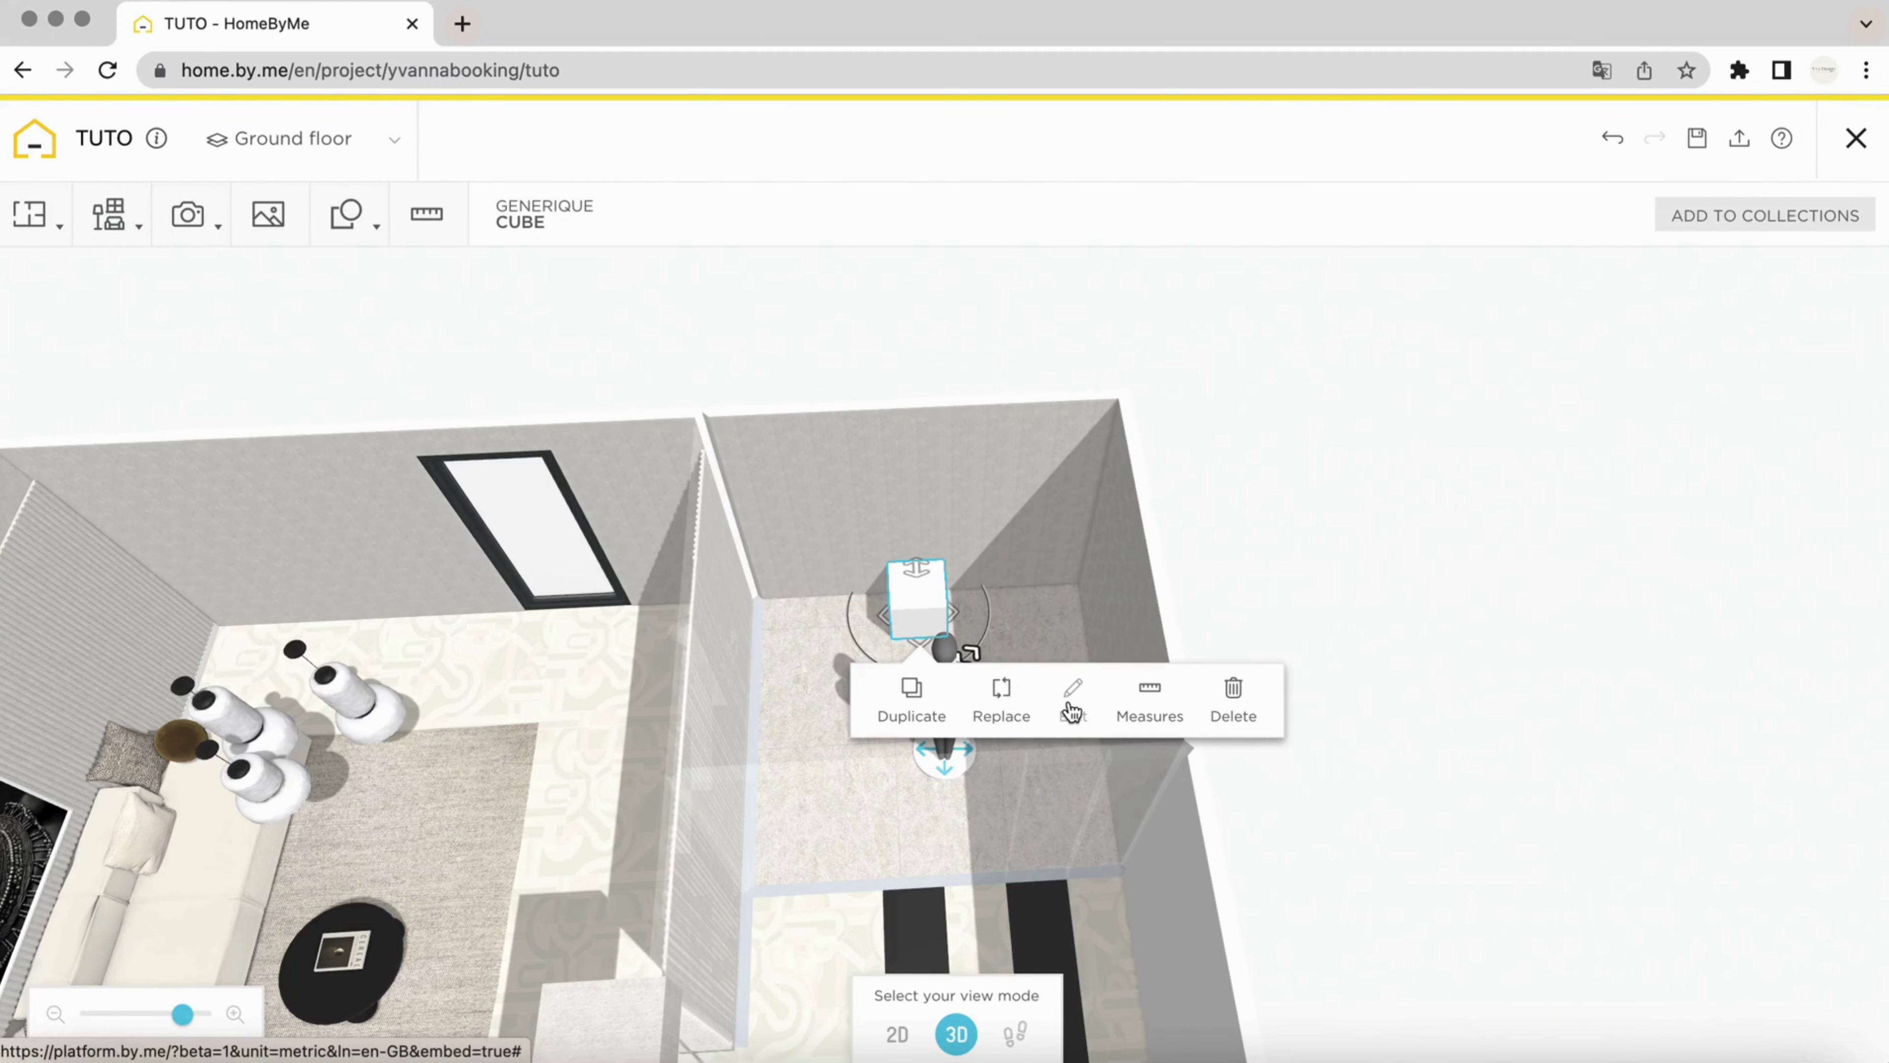
Check the length of the wall behind the cube in the 2D plan
left_click(897, 1034)
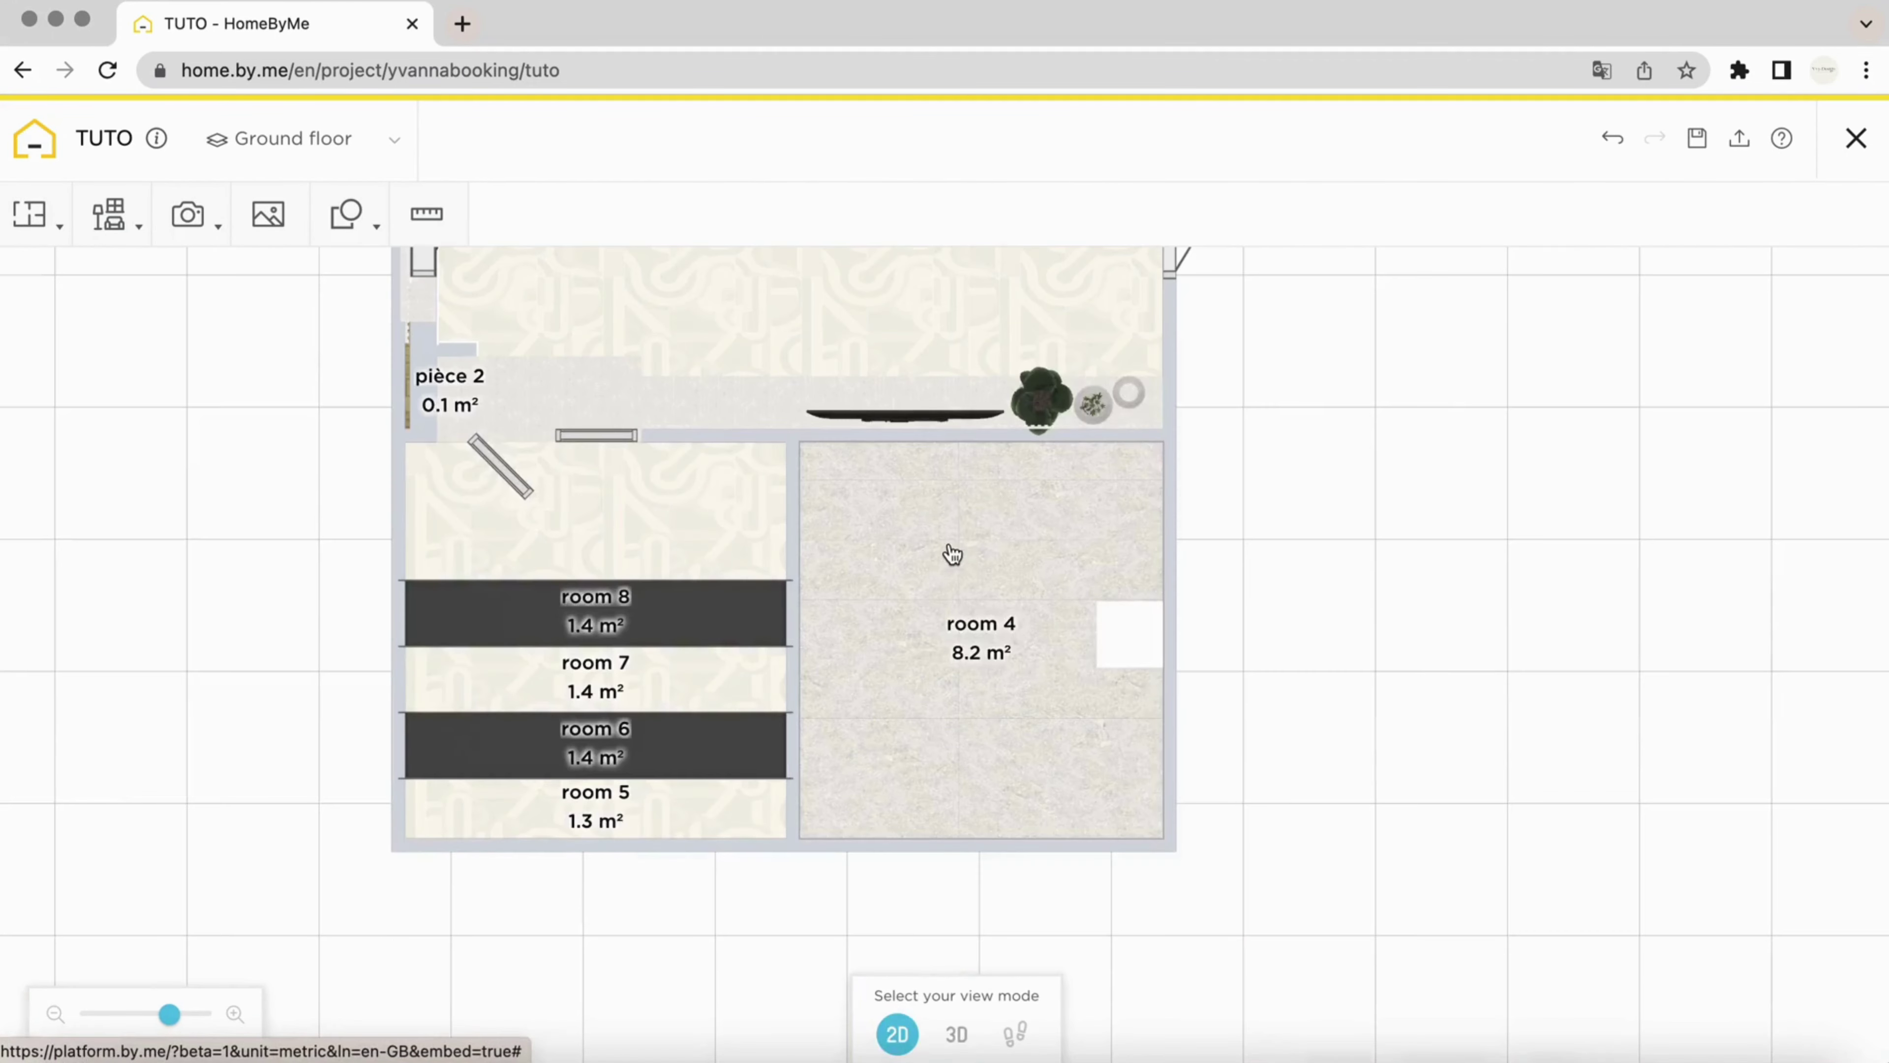
left_click(1179, 568)
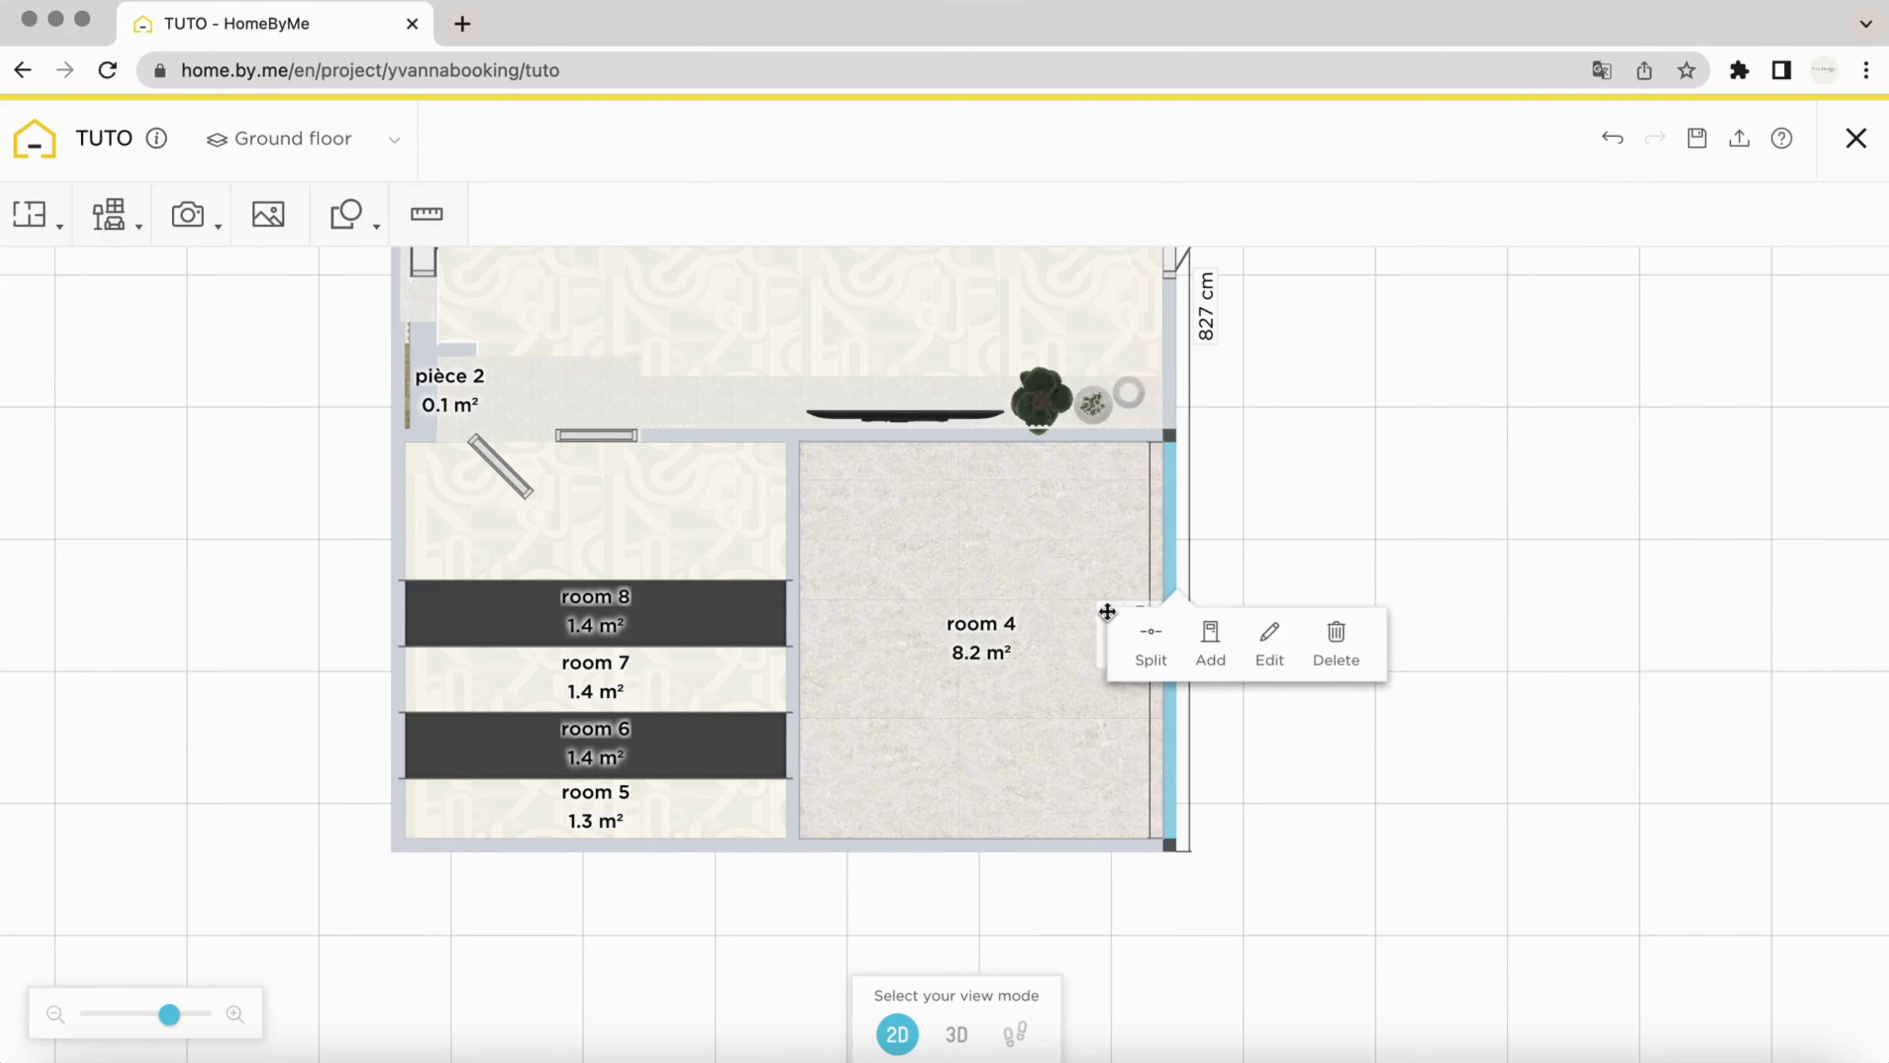
left_click_drag(1184, 621, 1339, 787)
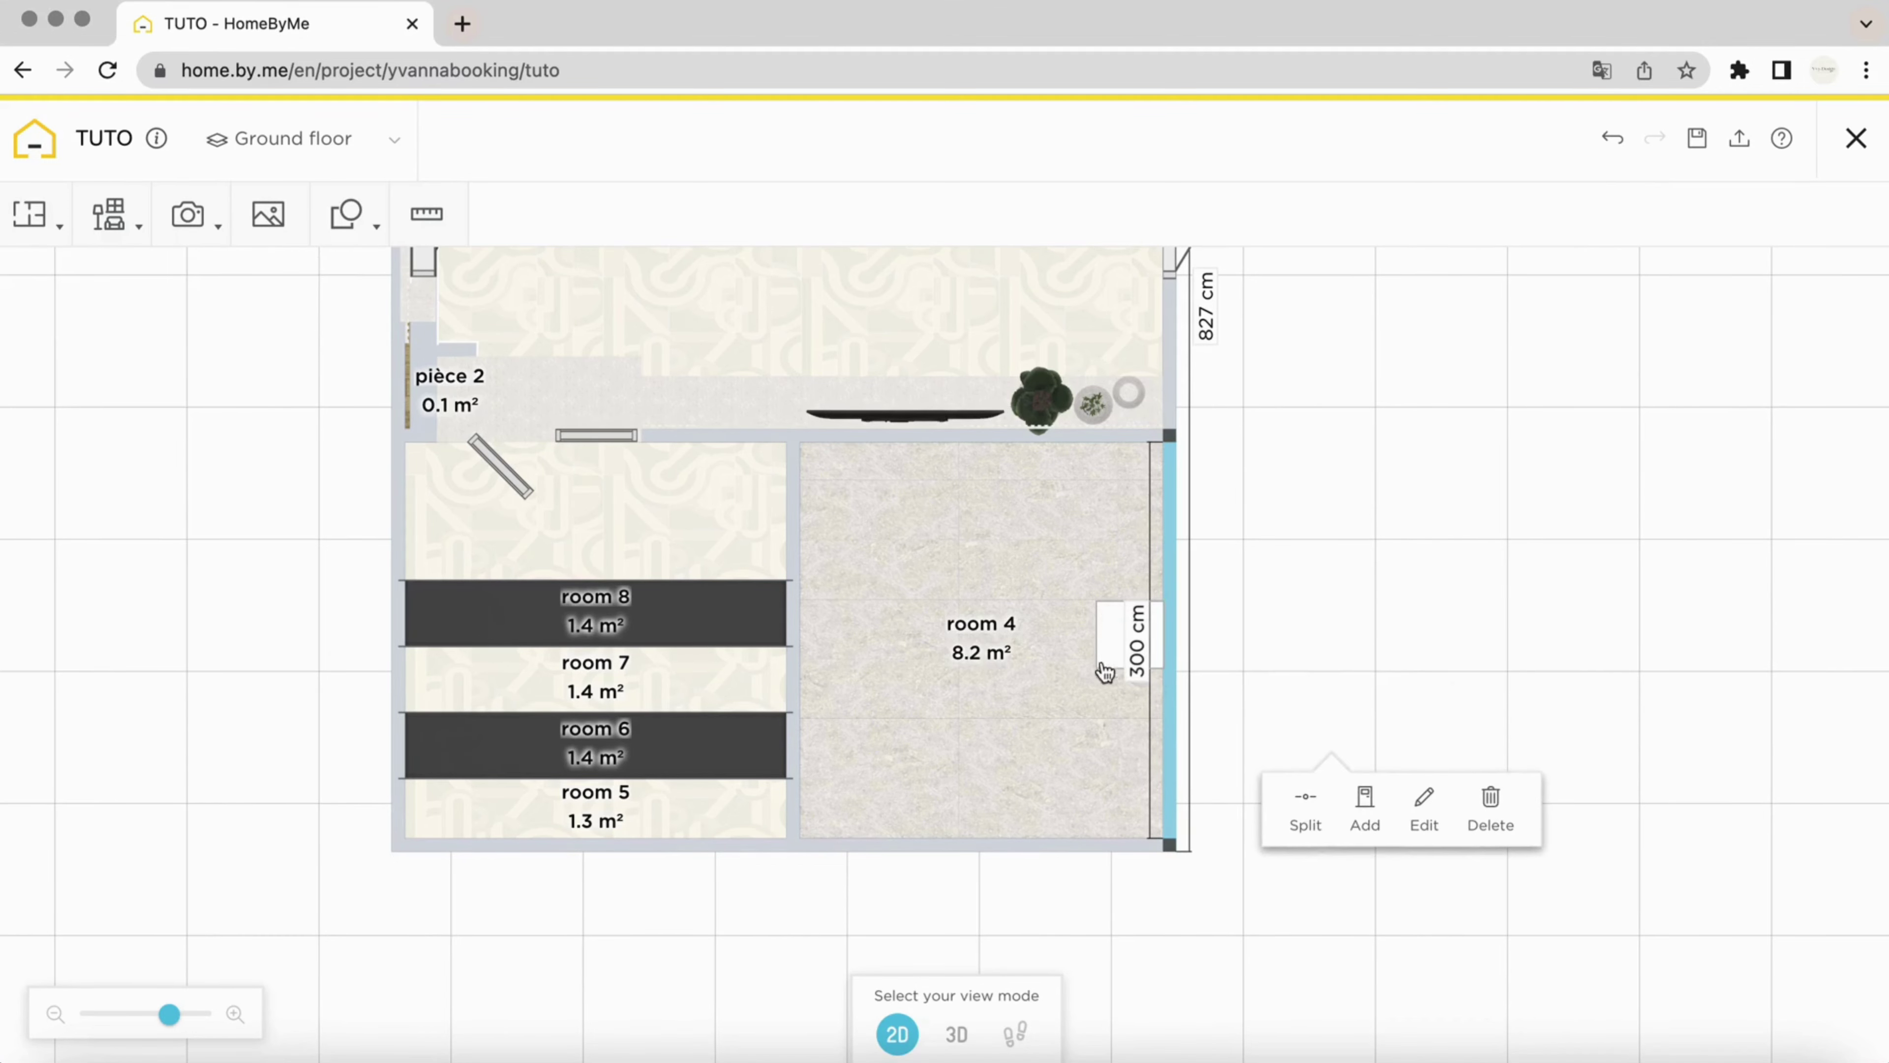
Back in the 3D view, set the cube's width to 300 cm and its depth to 0.1 cm
left_click(957, 1034)
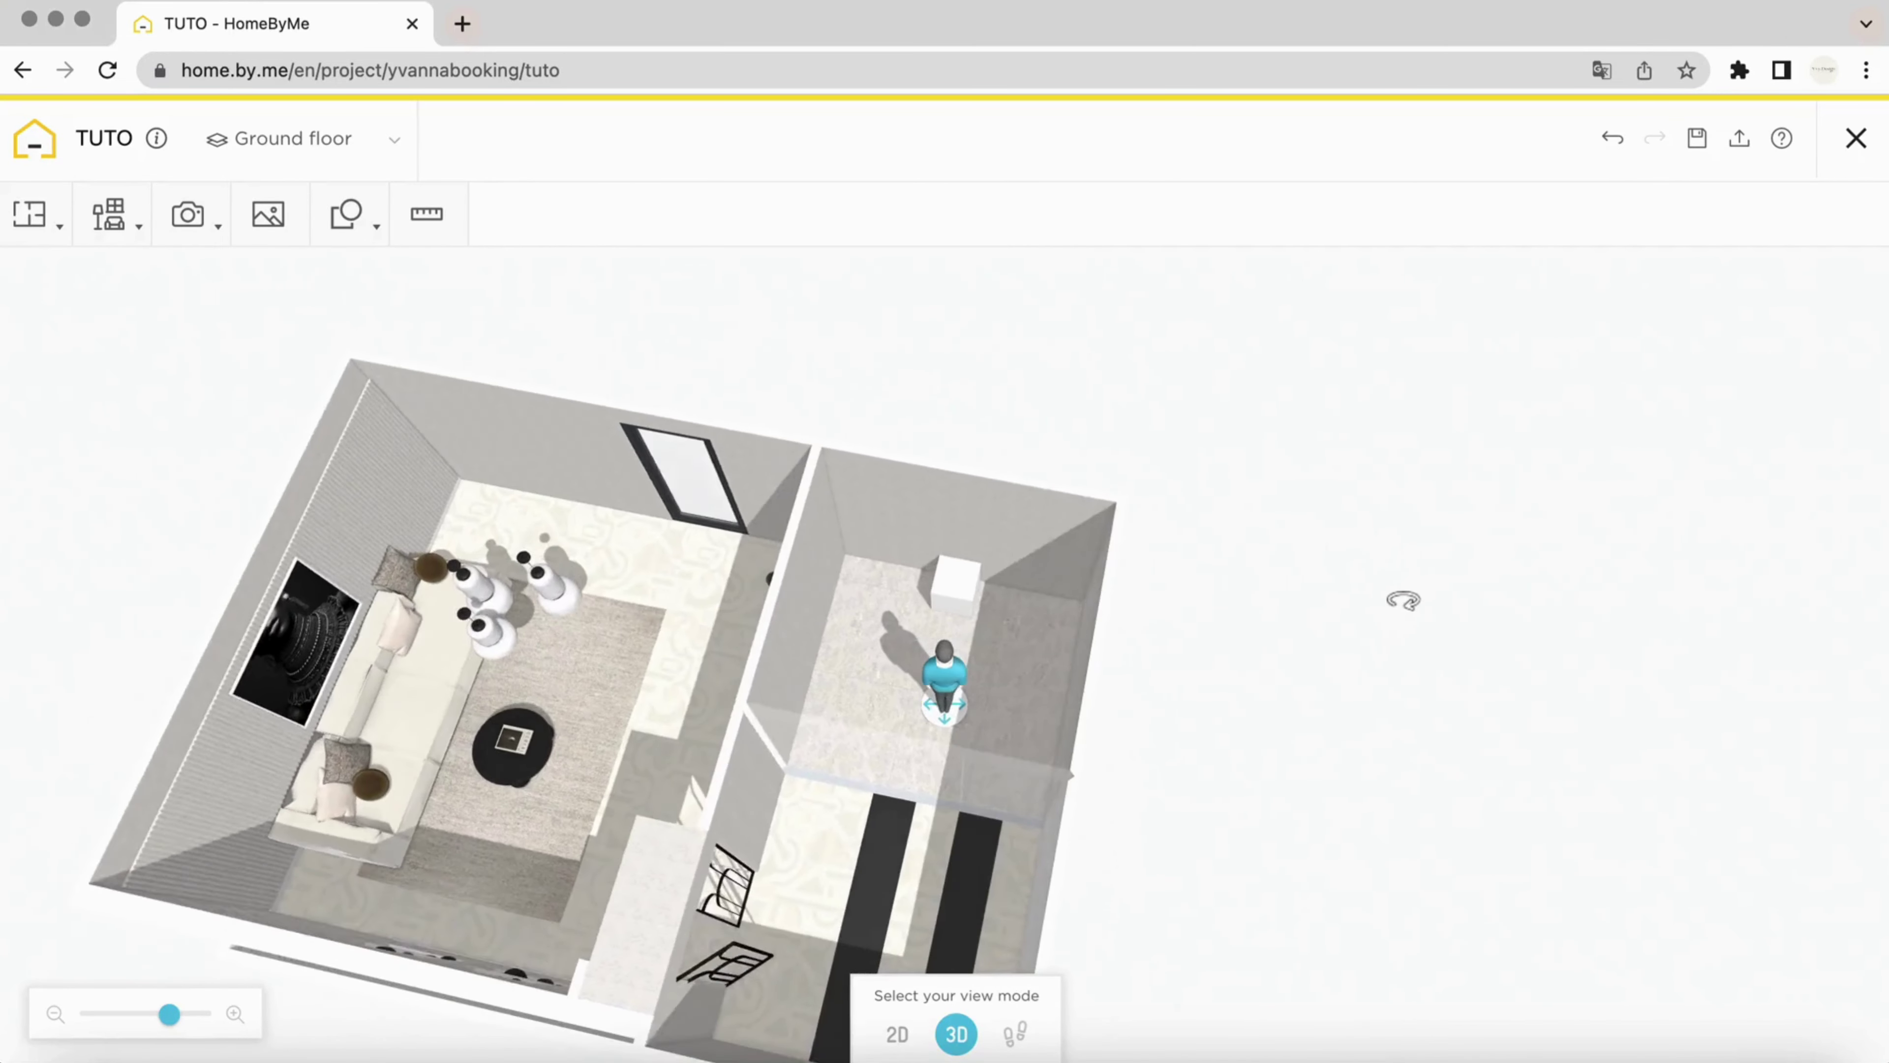
left_click(933, 580)
left_click(942, 581)
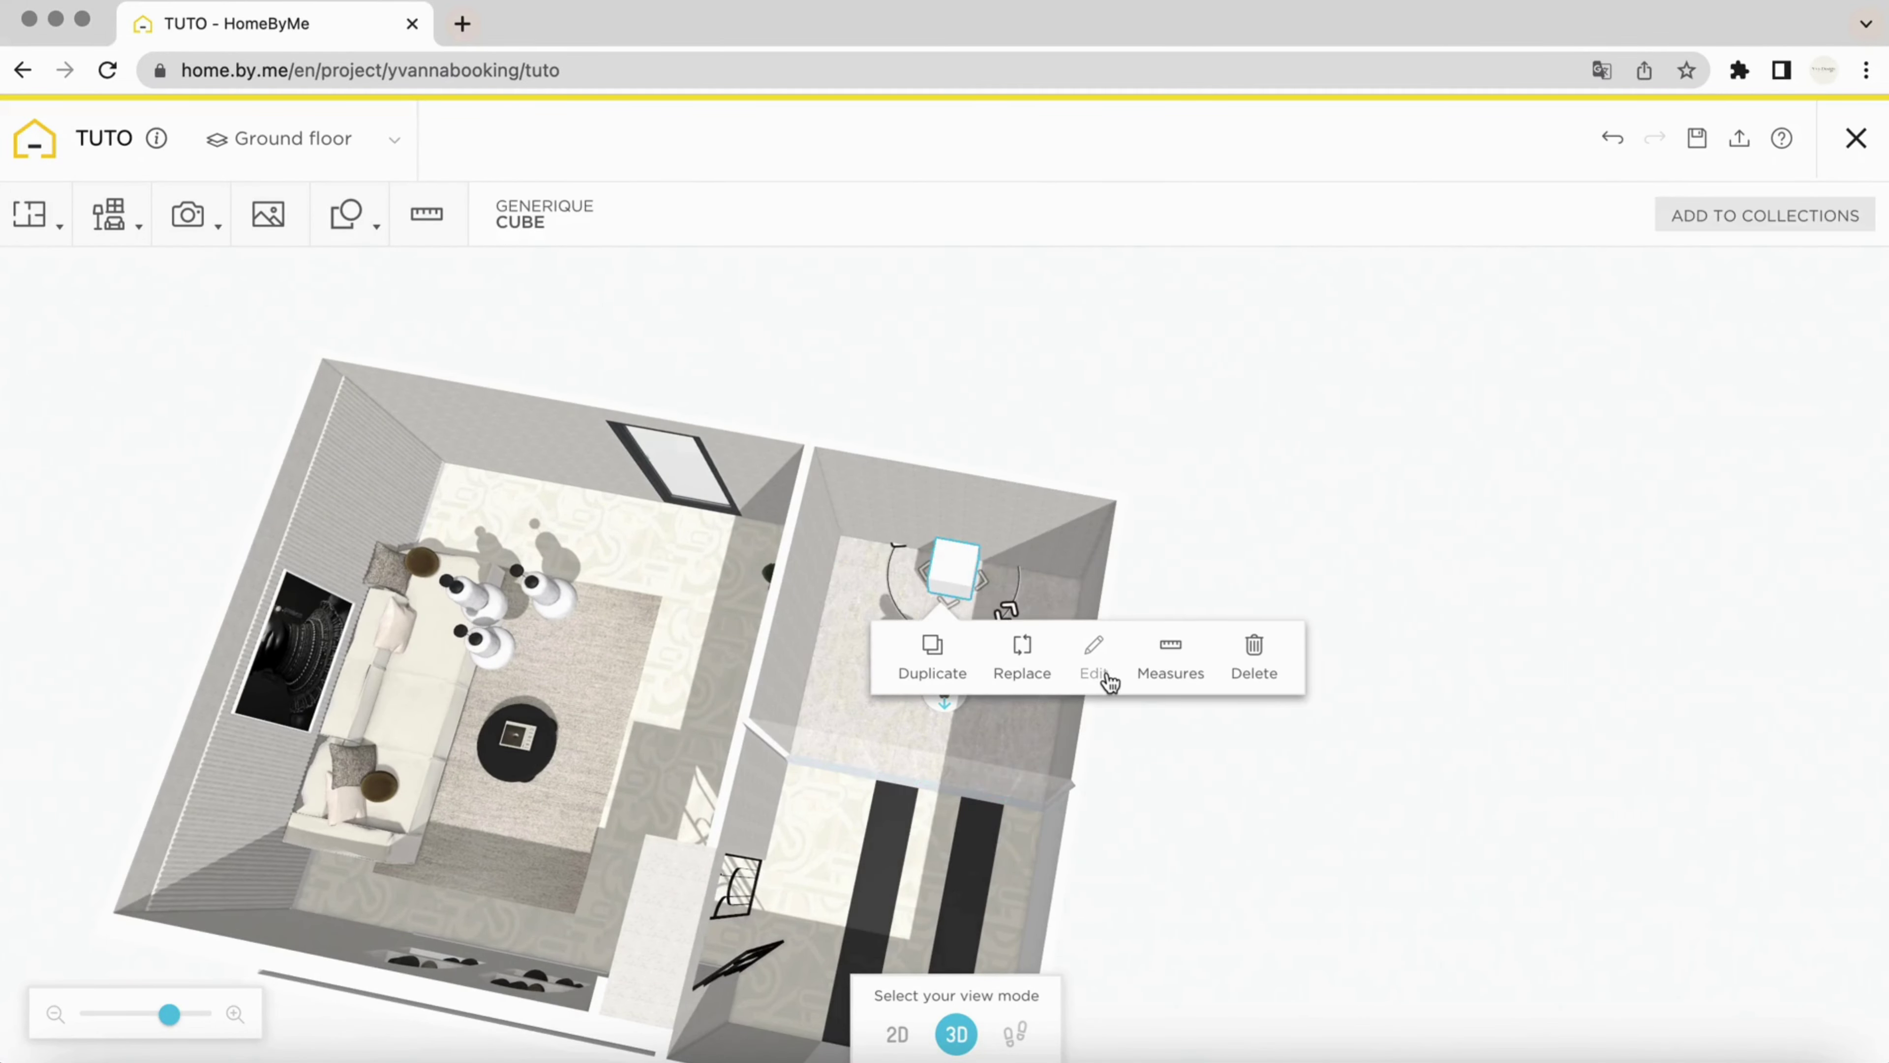
left_click(1093, 658)
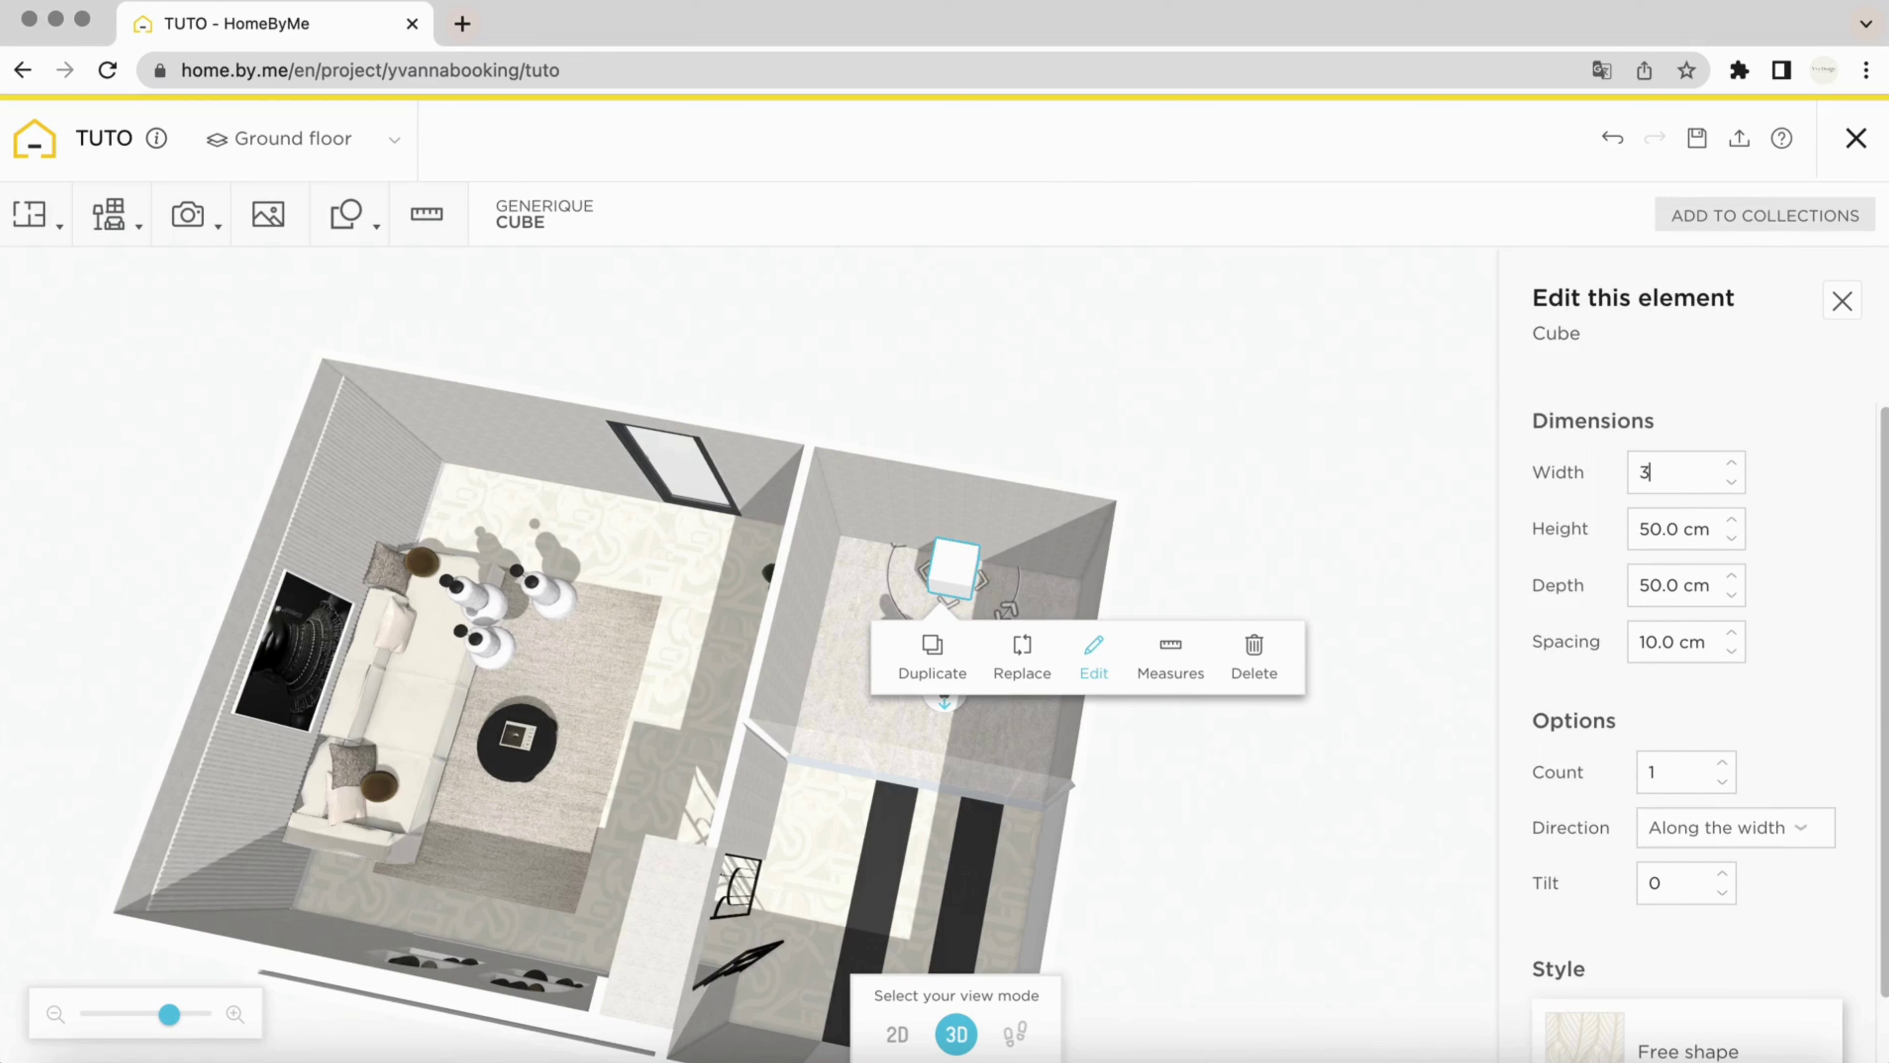
key("Return")
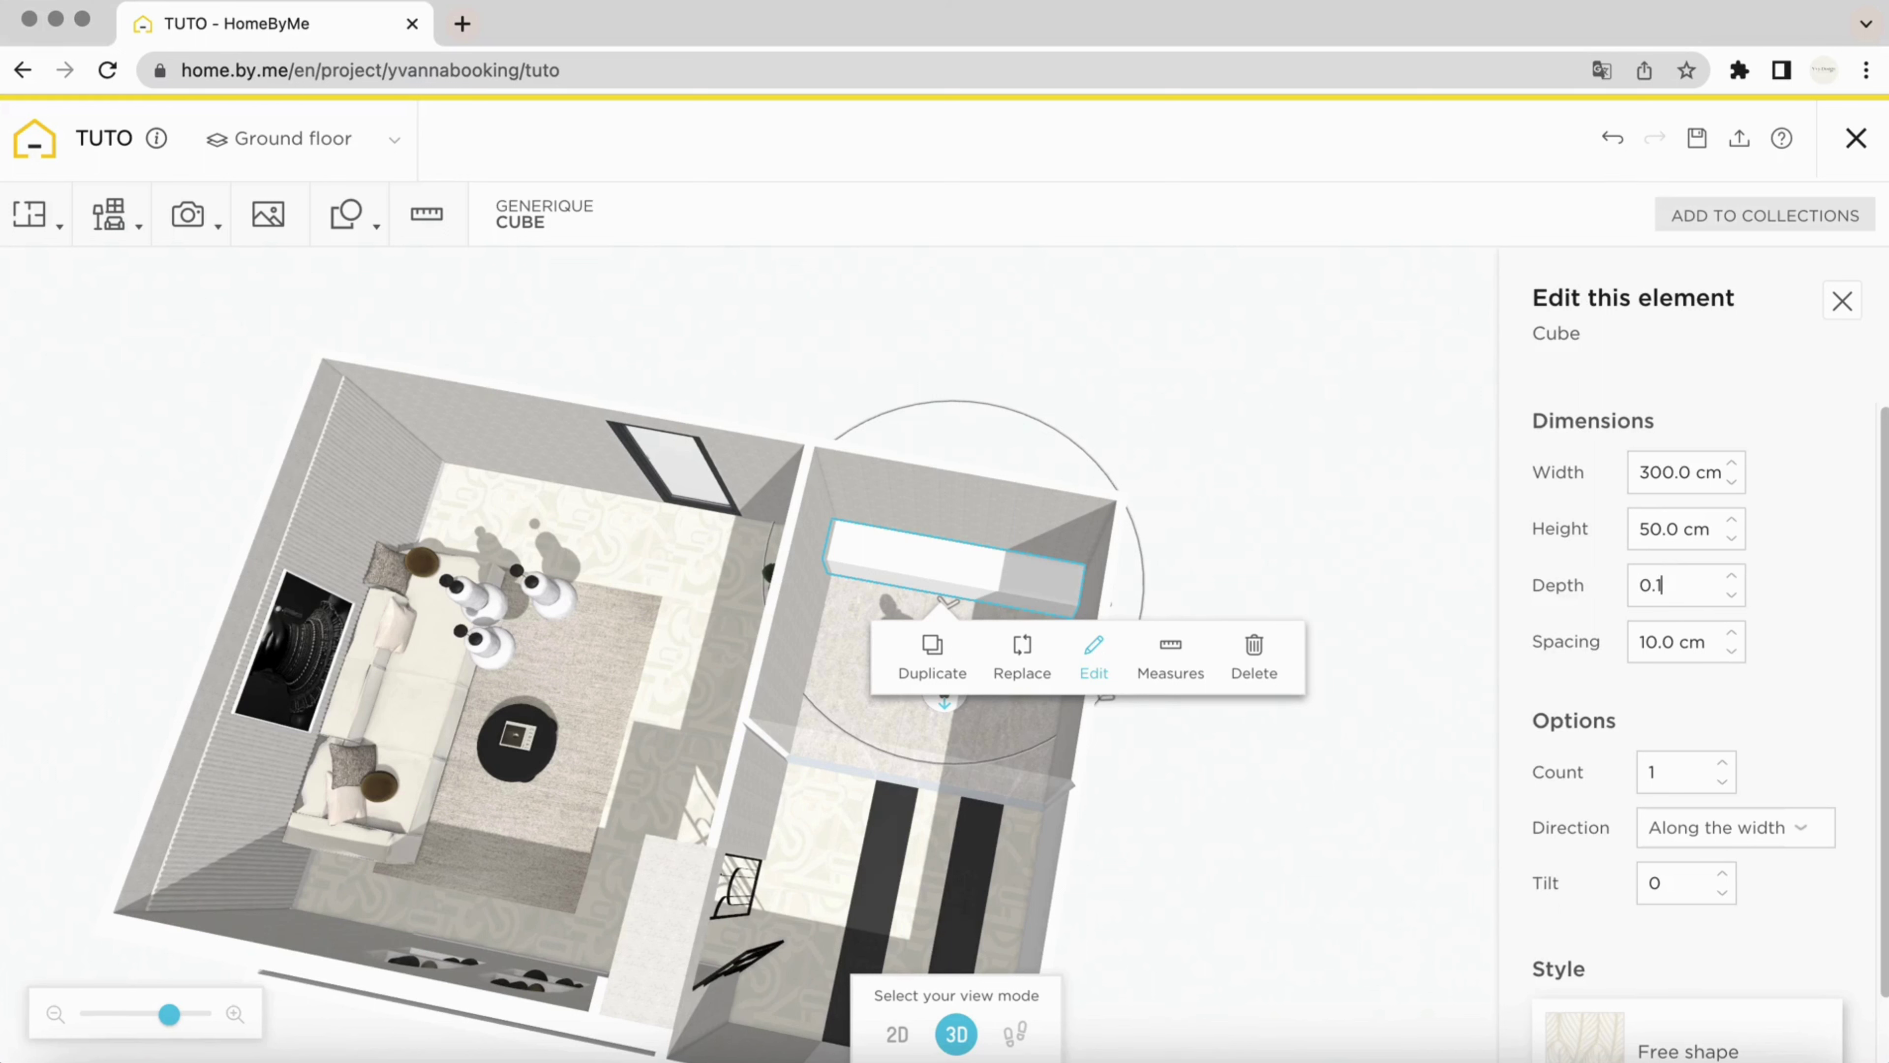
type("0.1")
key("Return")
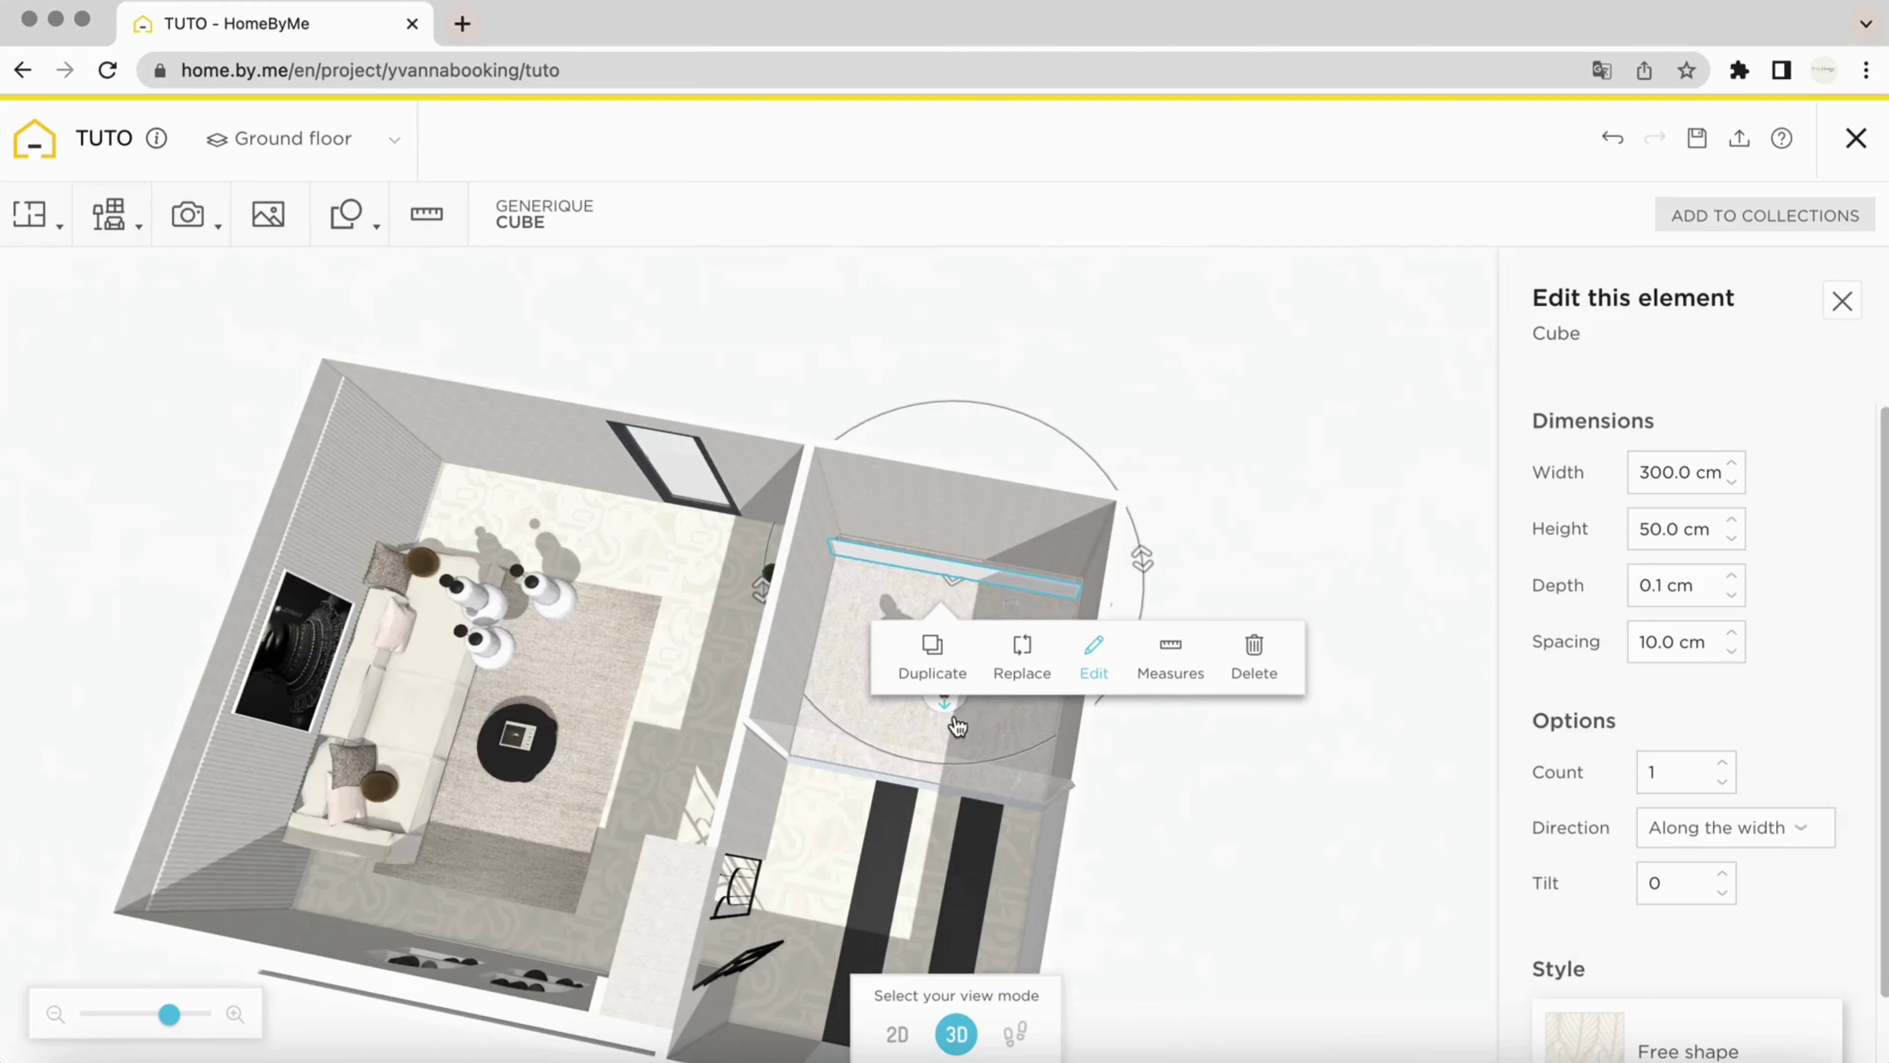
Set the thin cube panel's distance to the far wall to 0 so it sits against it
left_click_drag(949, 700, 958, 631)
left_click_drag(1090, 408, 1160, 409)
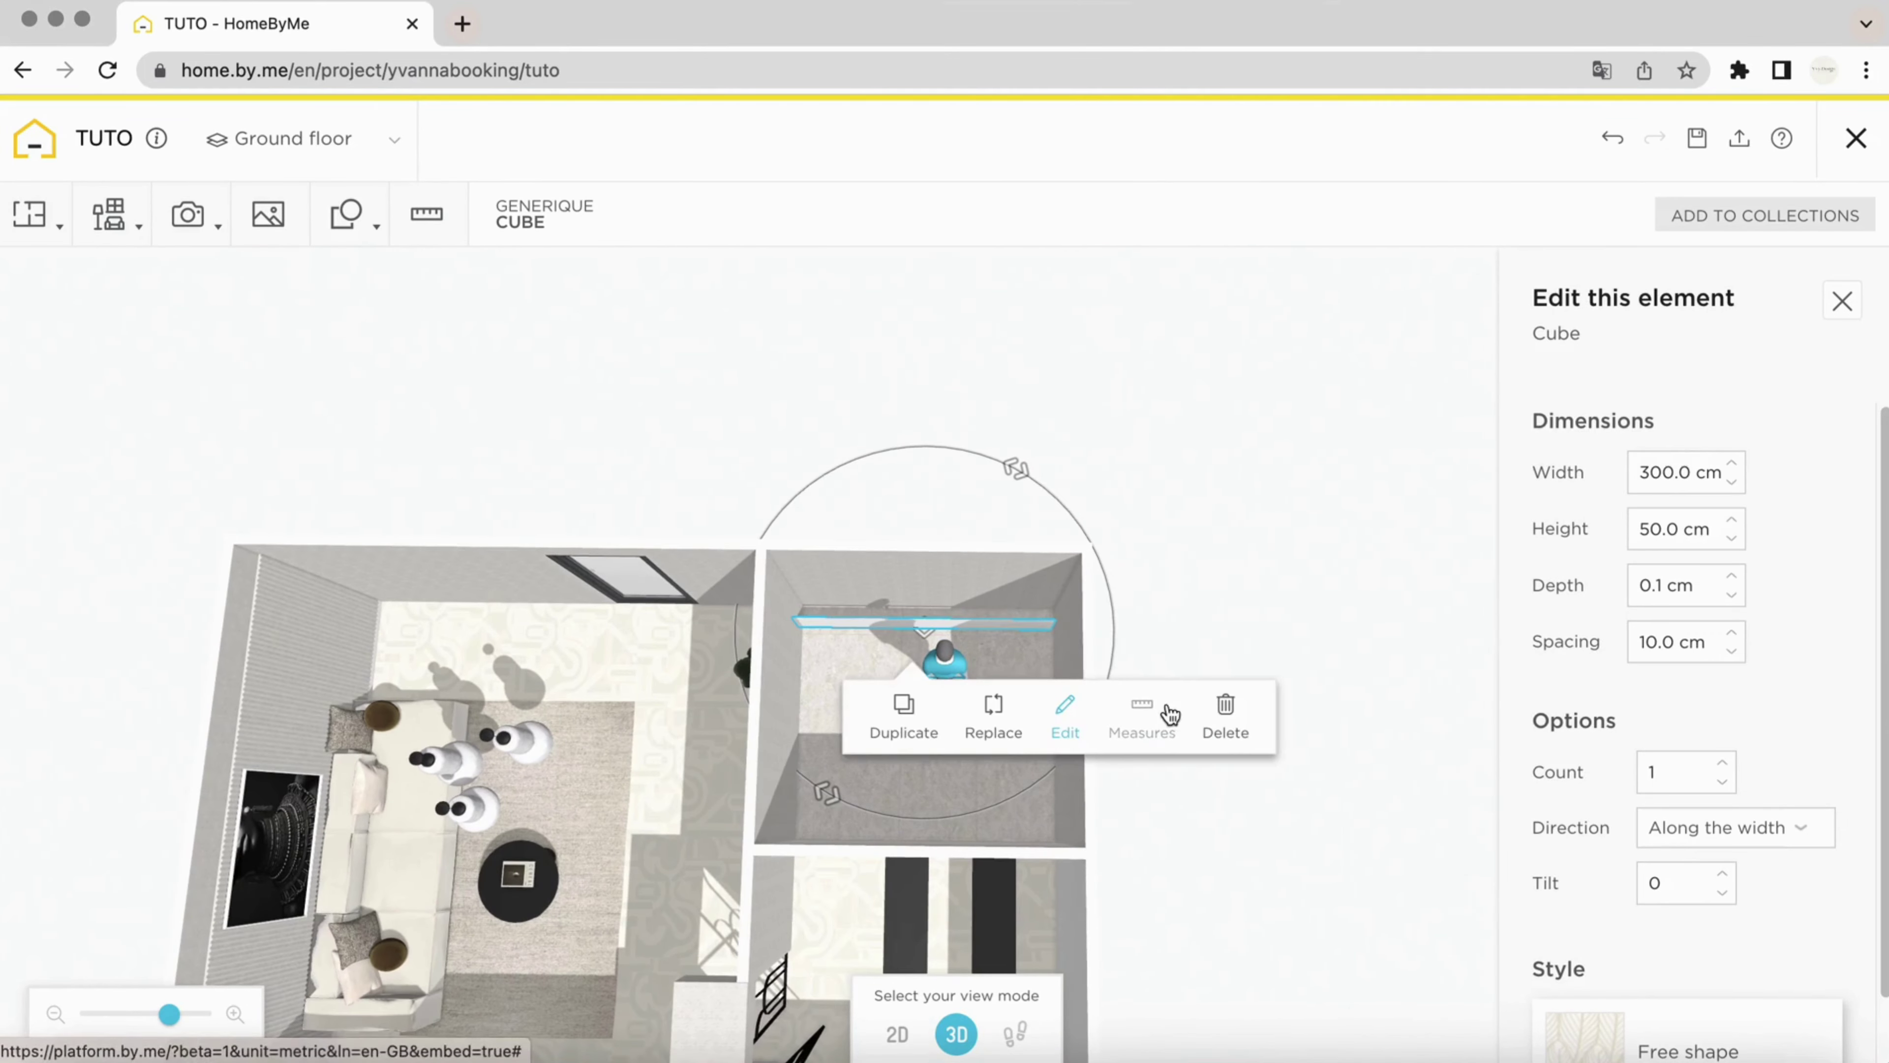
left_click(1170, 713)
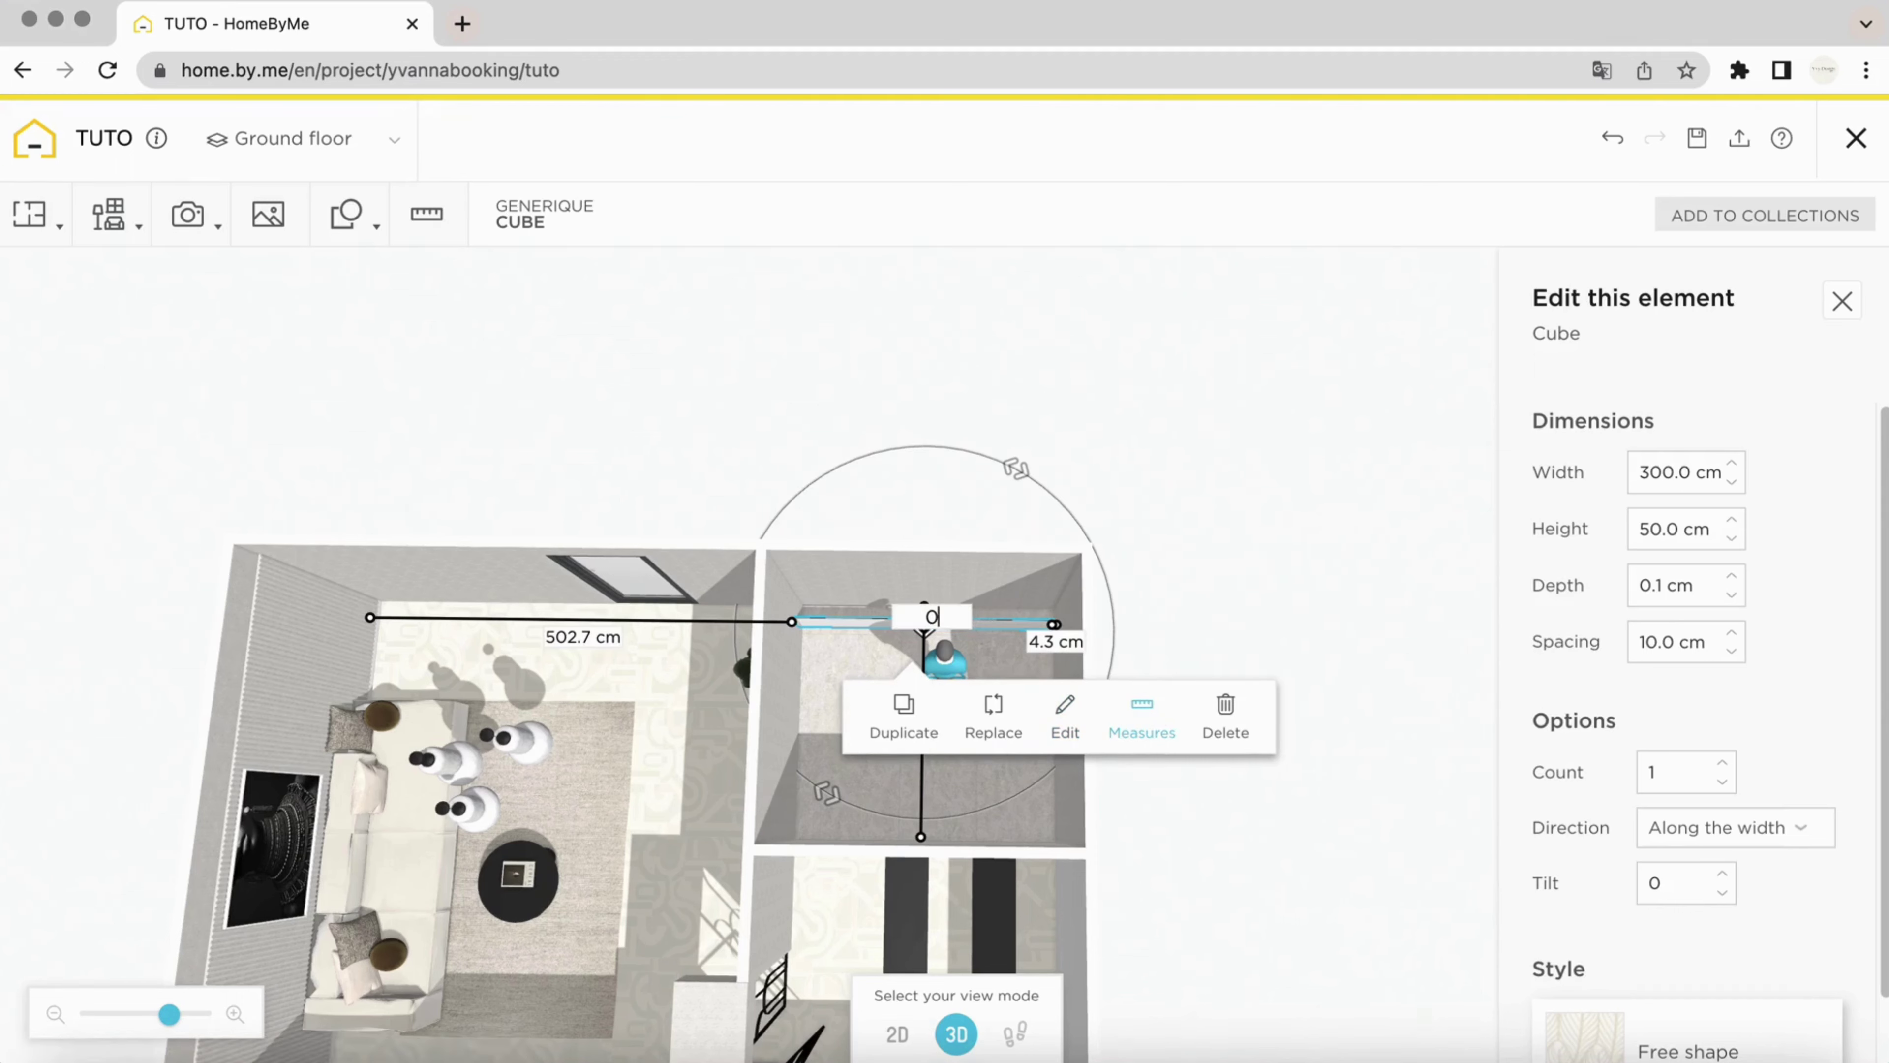
key("Return")
left_click(1235, 372)
left_click_drag(1190, 431, 1147, 390)
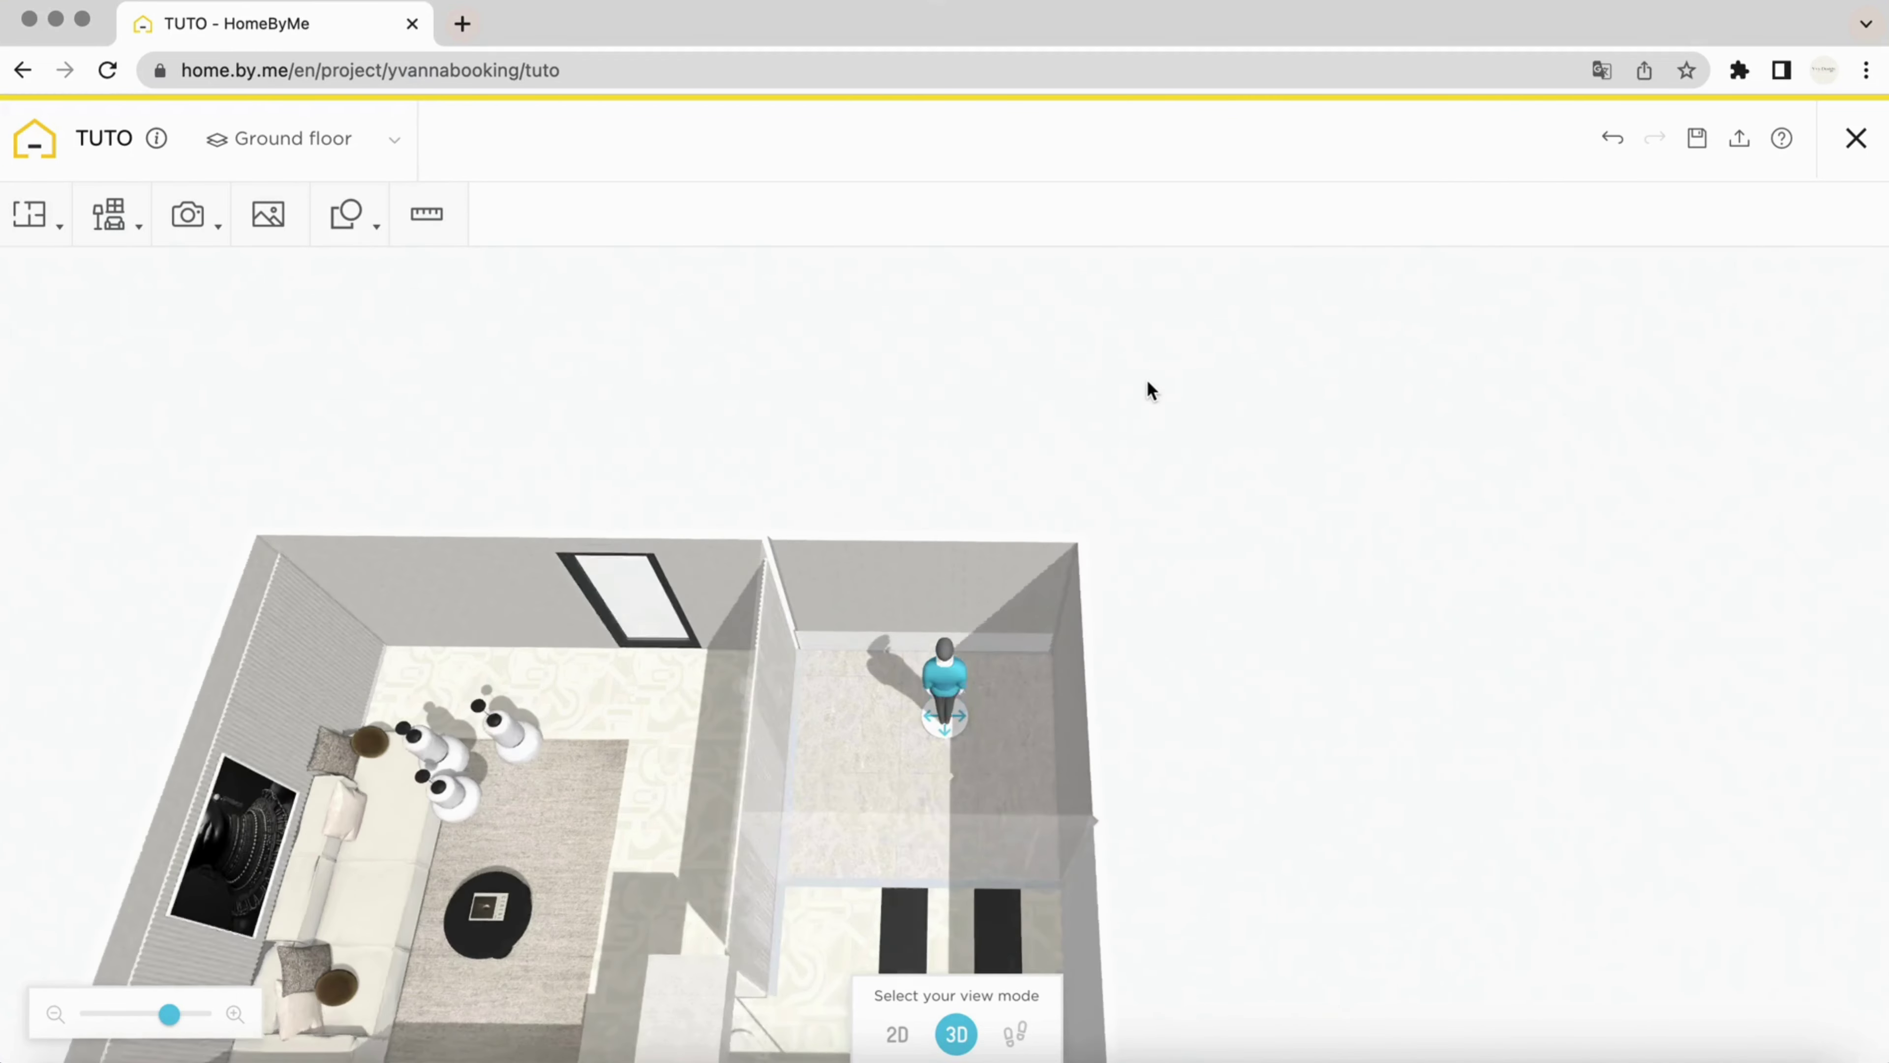
left_click_drag(178, 1027, 198, 1020)
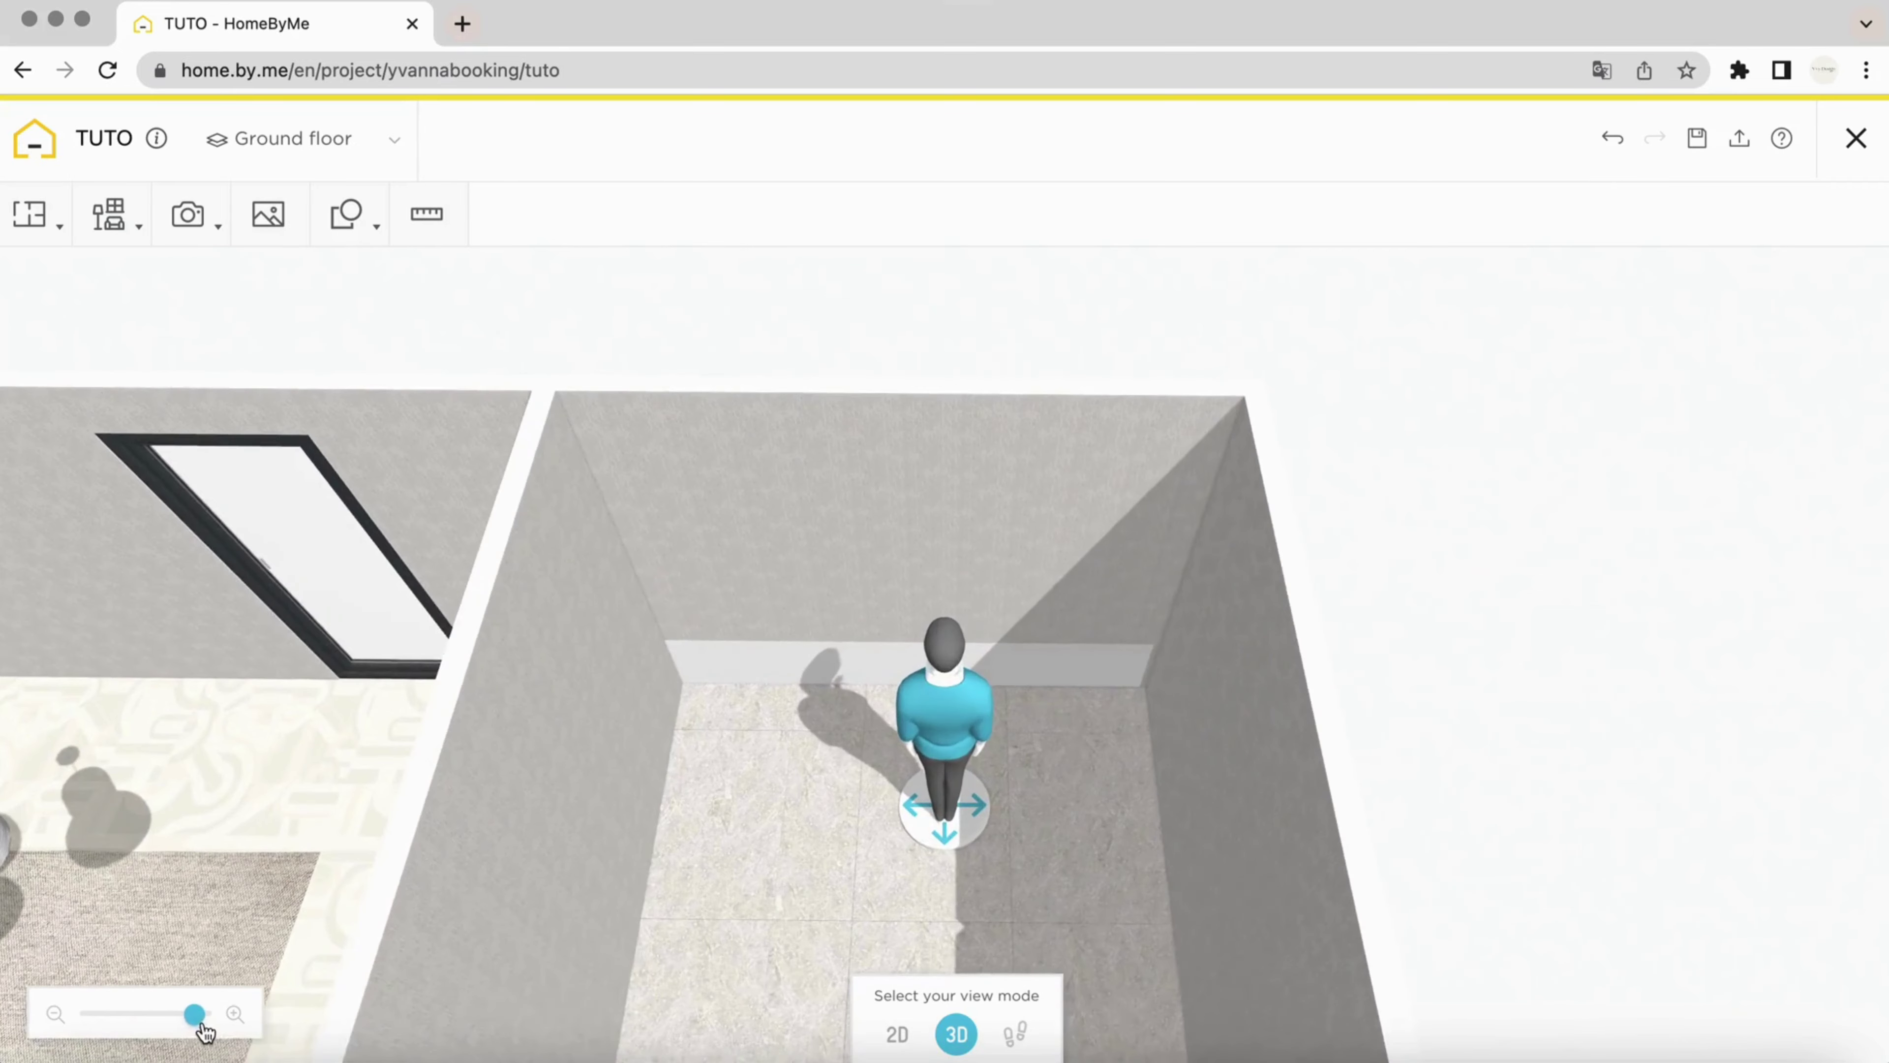
left_click(760, 679)
left_click_drag(760, 679, 763, 666)
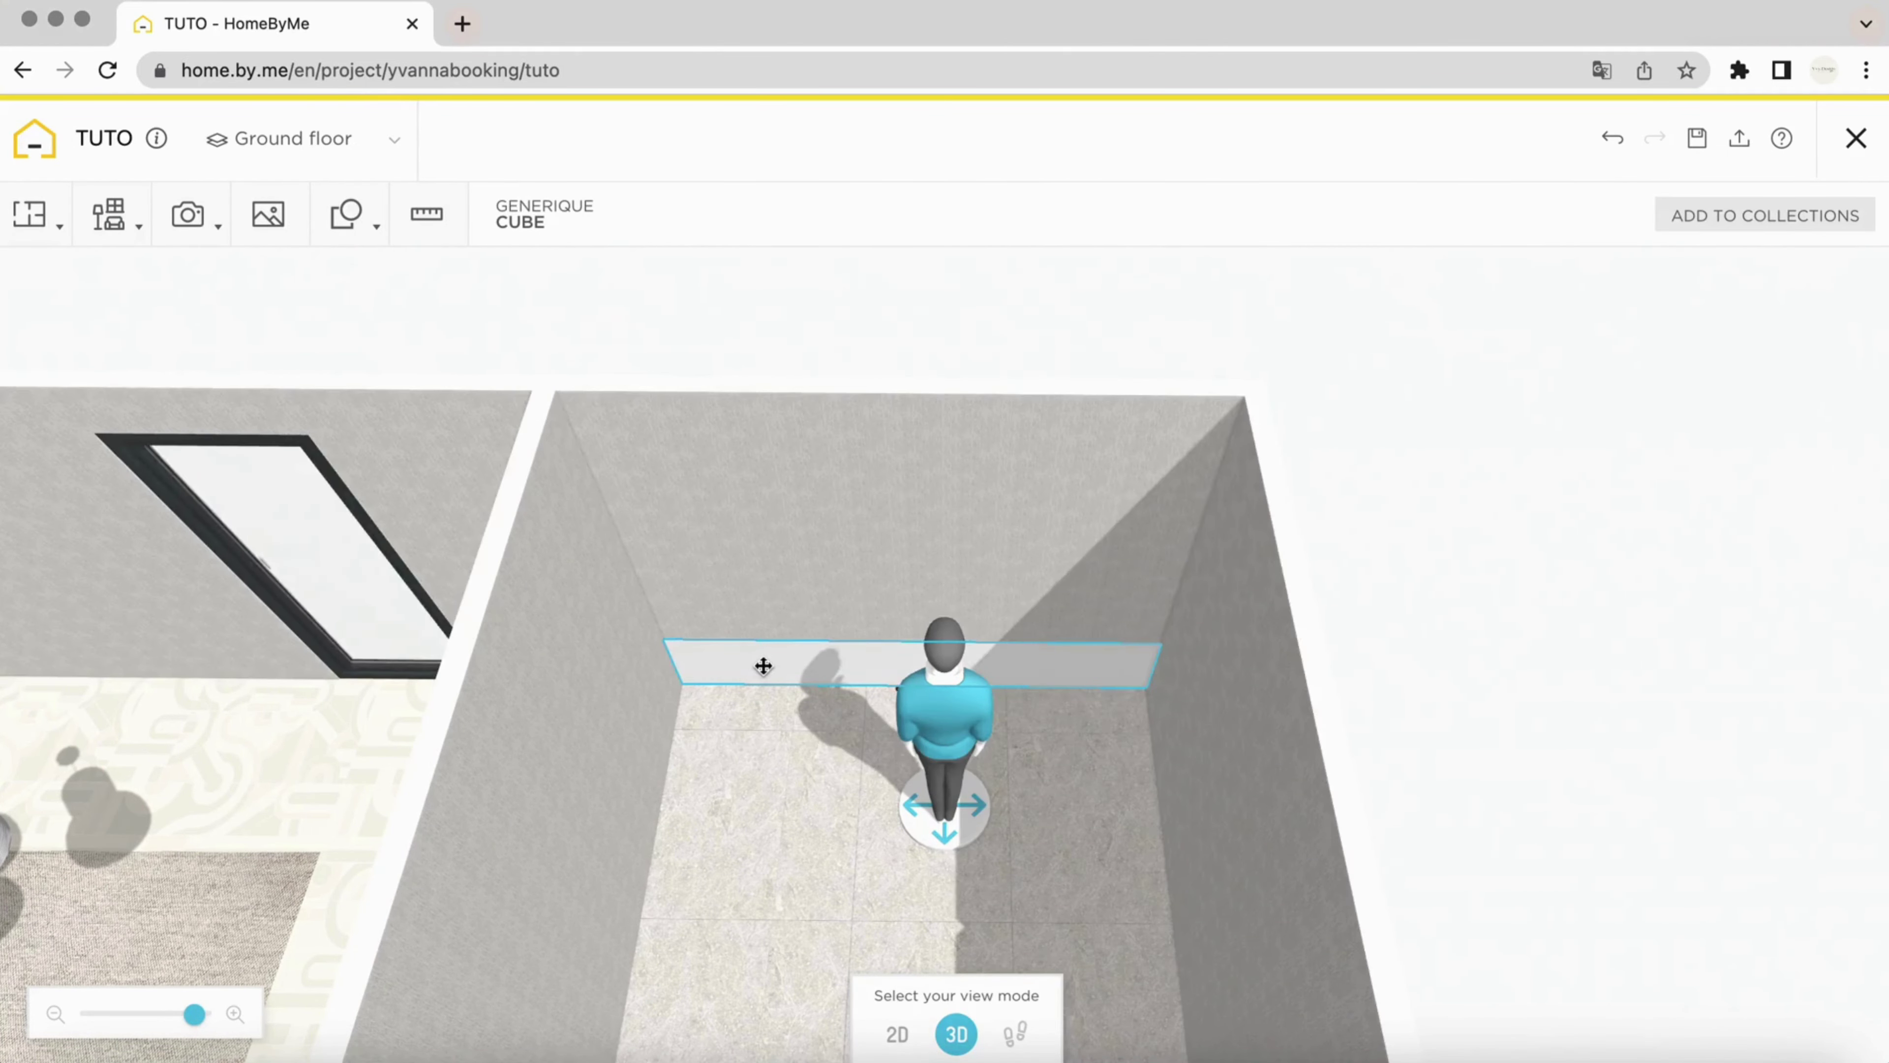
left_click(1295, 367)
Search the product catalogue for "wallpaper"
left_click(106, 219)
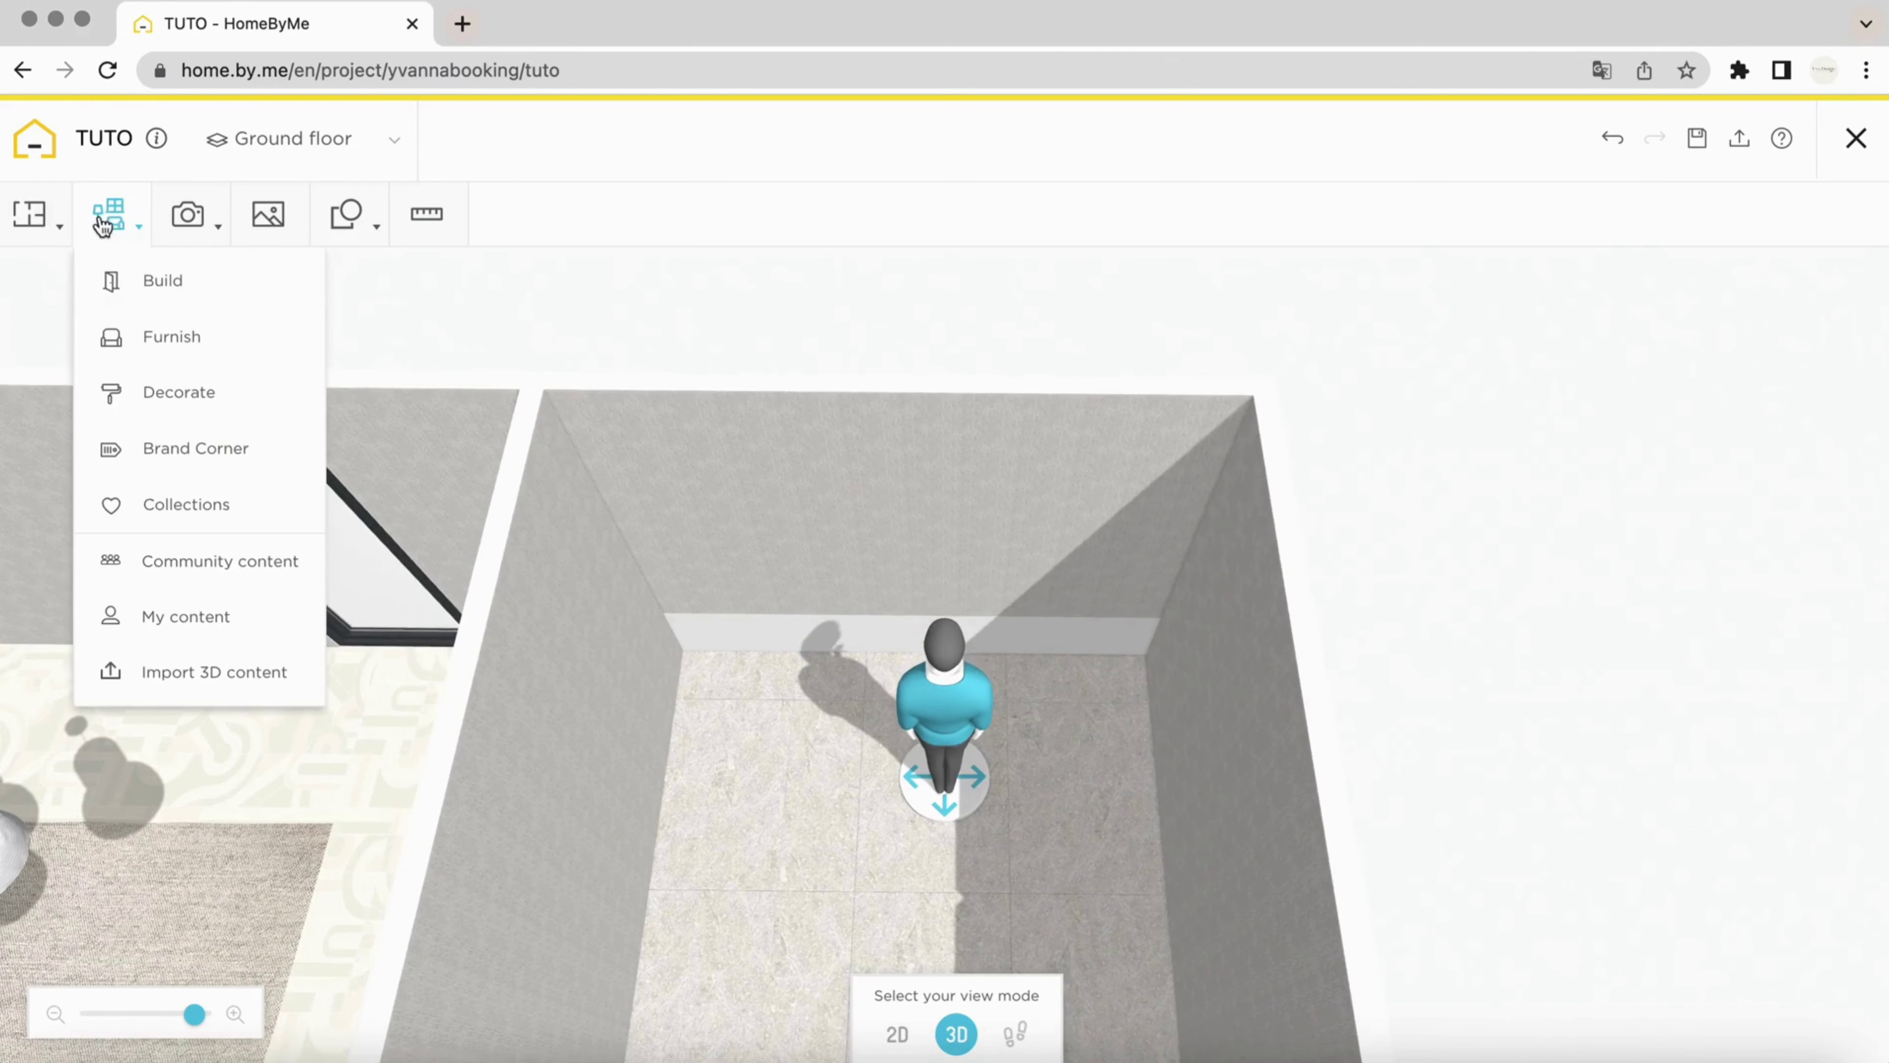
left_click(152, 338)
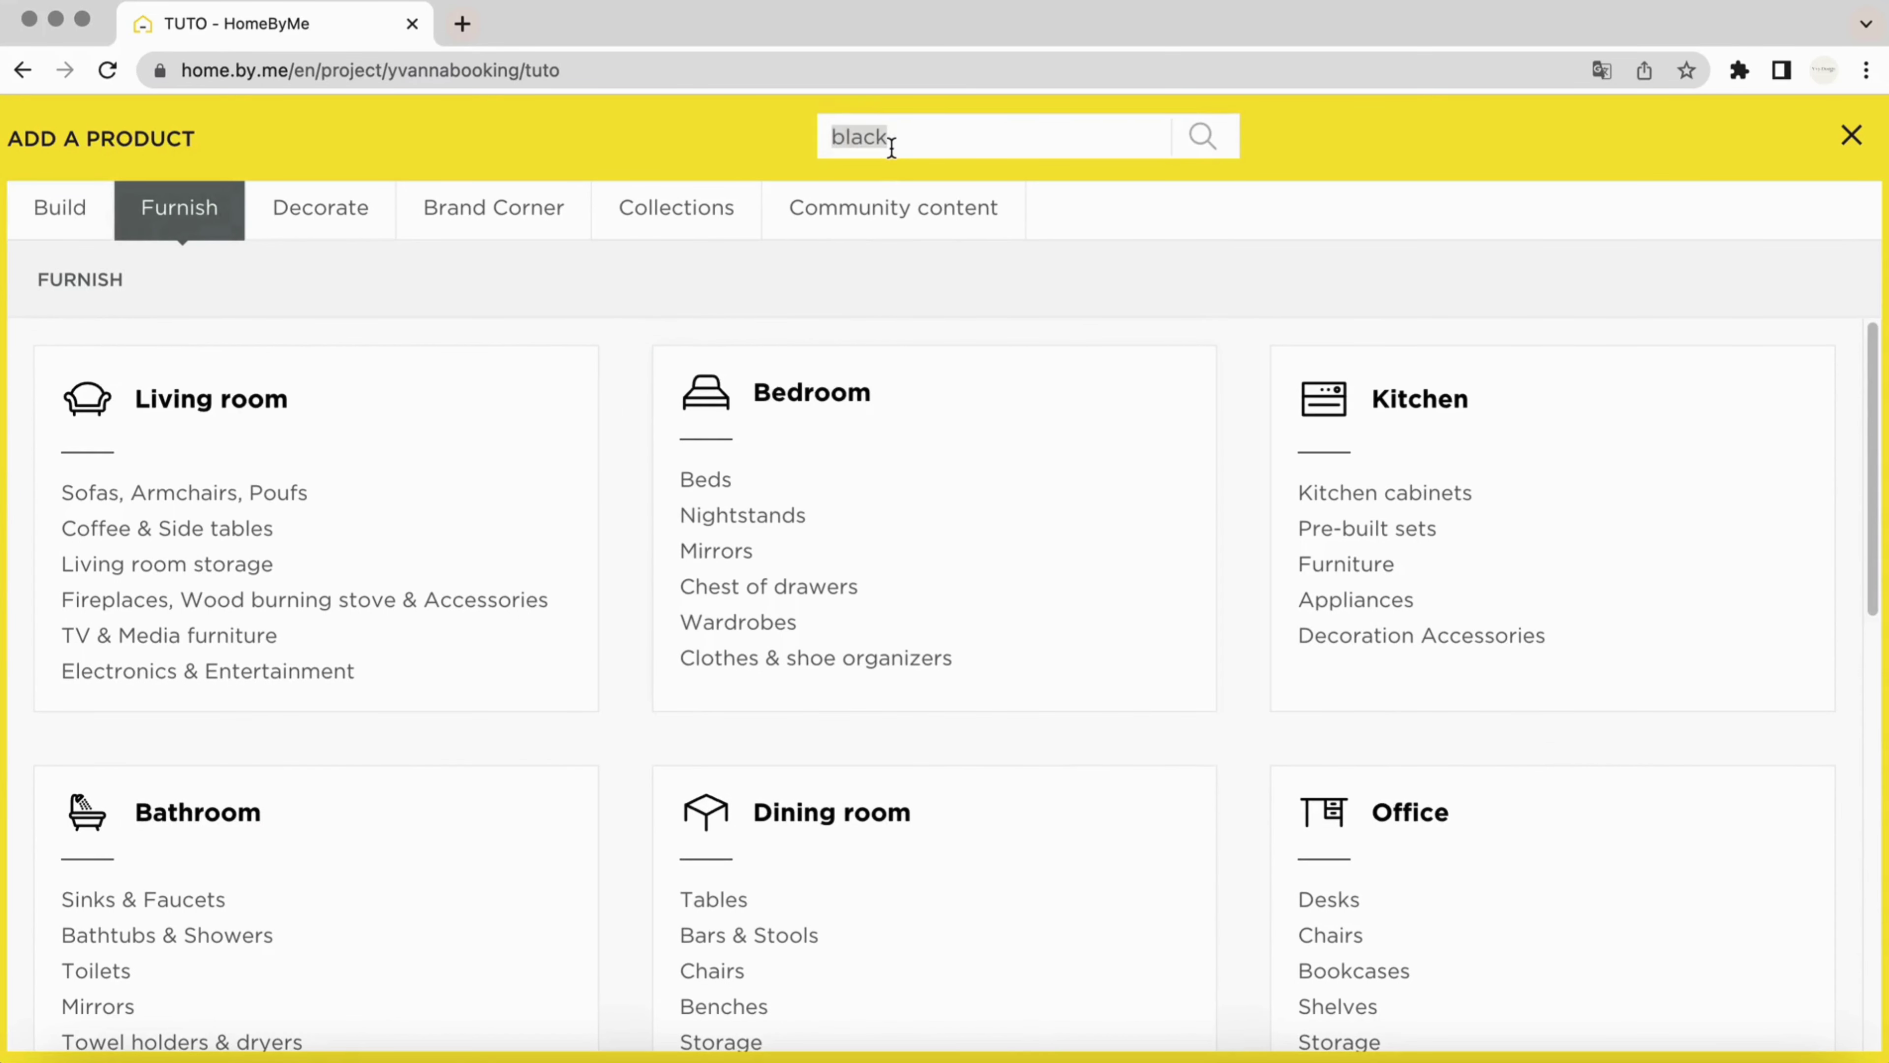
type("wallpe")
type("er")
key("Return")
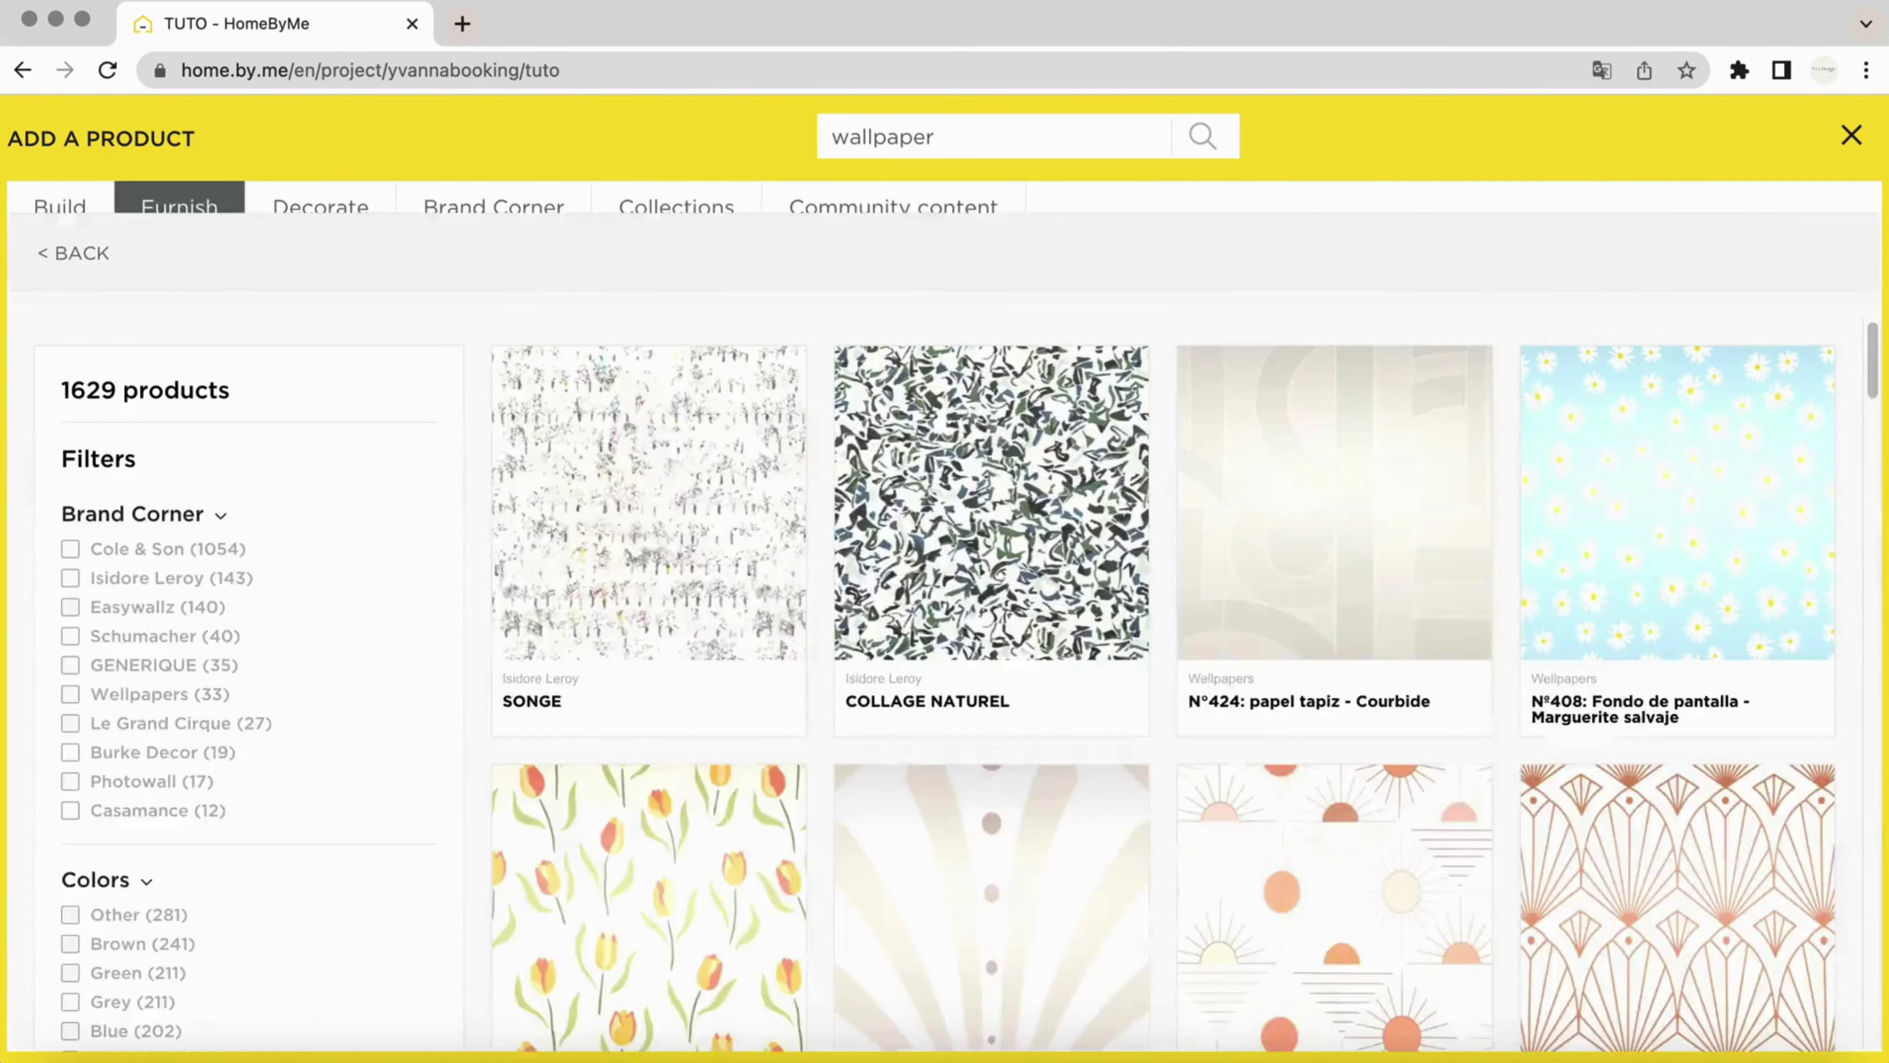
Apply the "N°45: papel tapiz - nudo" wallpaper to the thin cube panel and validate the coating
scroll(1177, 471, "down", 10)
scroll(1177, 468, "down", 4)
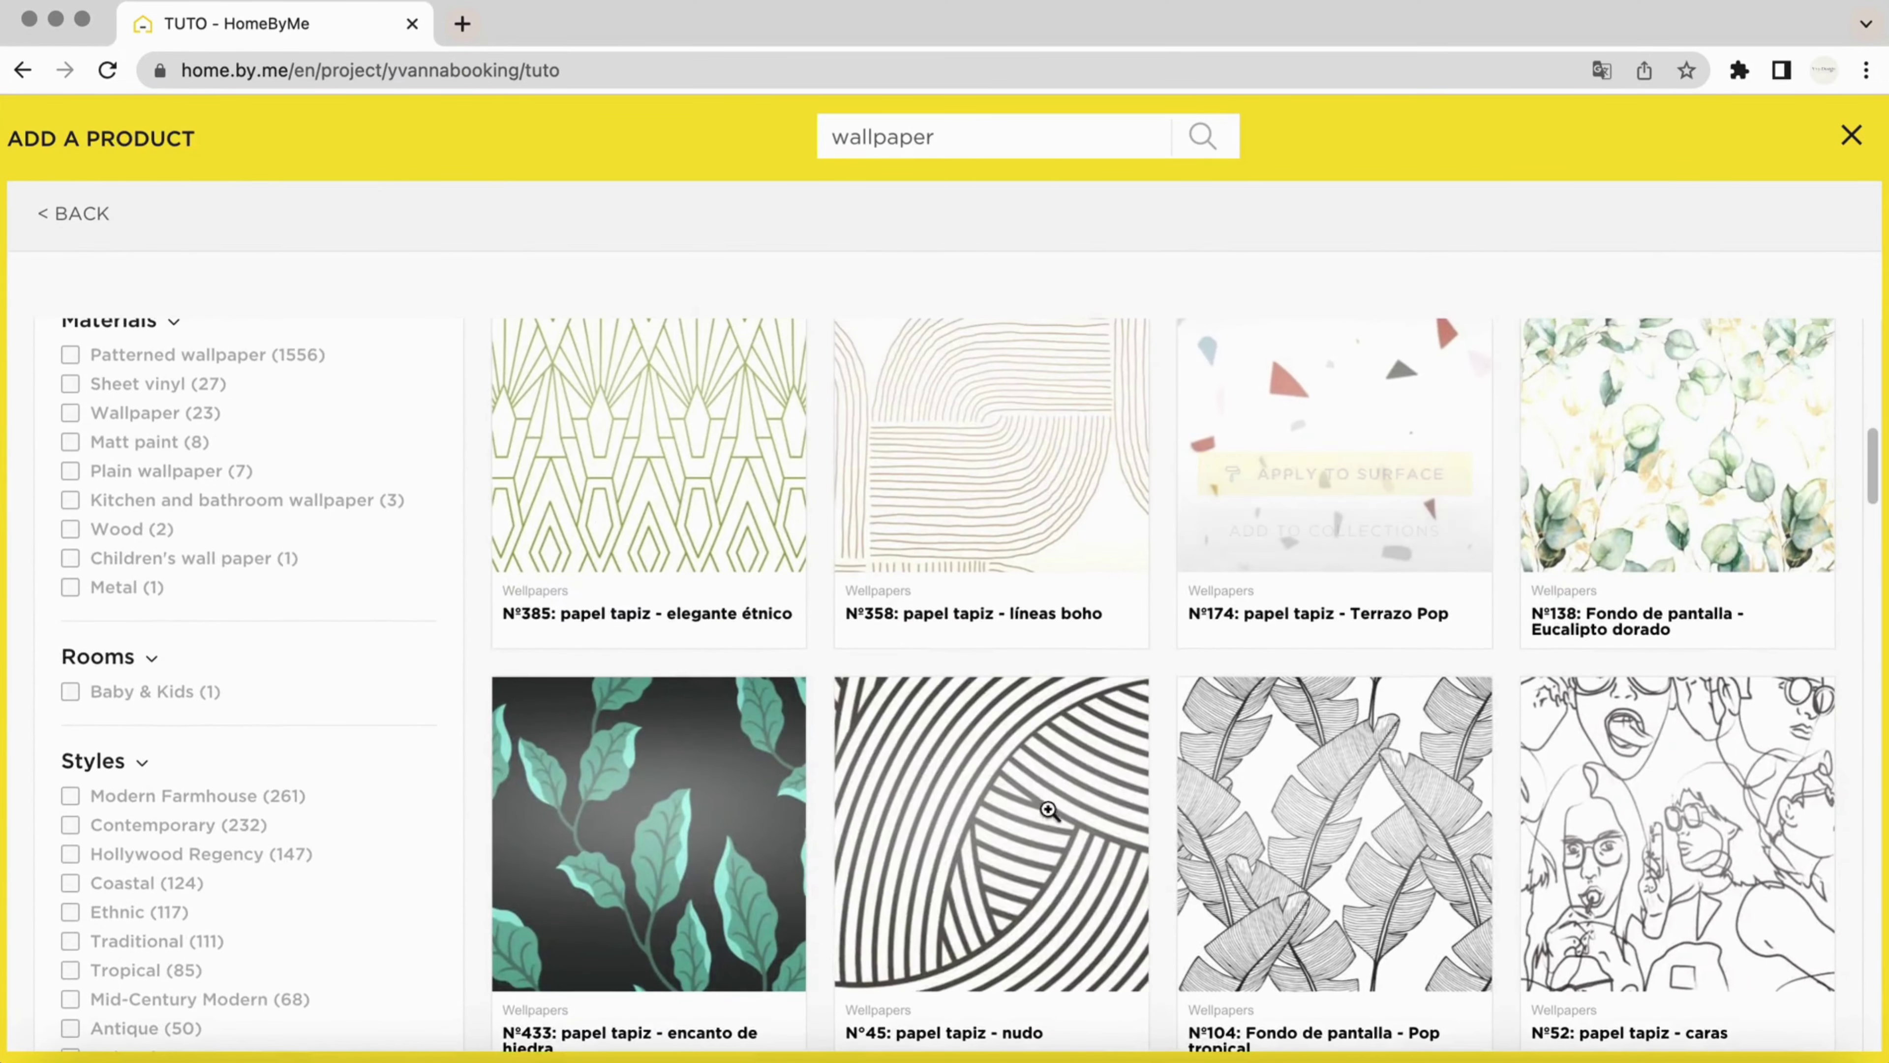
left_click(999, 890)
left_click(894, 644)
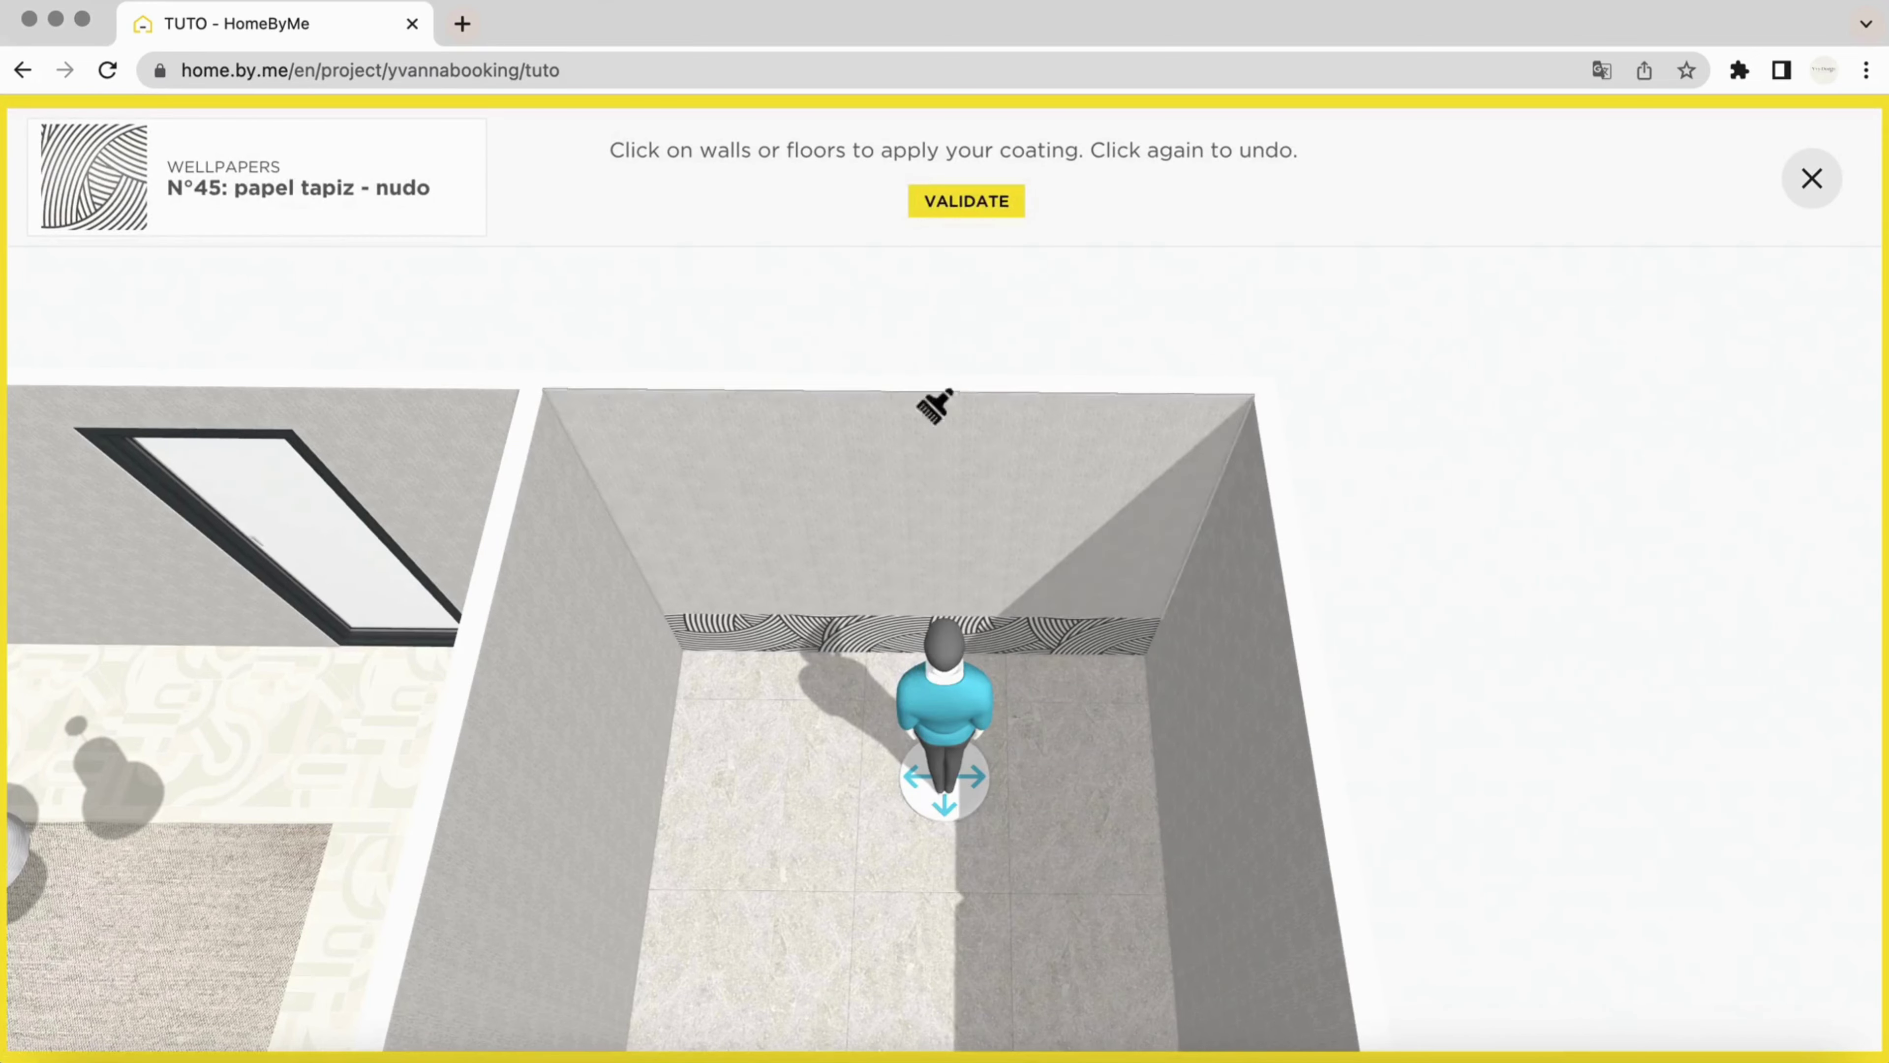
left_click(953, 202)
Set the wallpapered cube panel's height to 100 cm
mouse_move(1050, 341)
left_mouse_down()
mouse_move(1041, 317)
mouse_move(1057, 327)
left_mouse_up()
left_click(806, 672)
left_click(956, 746)
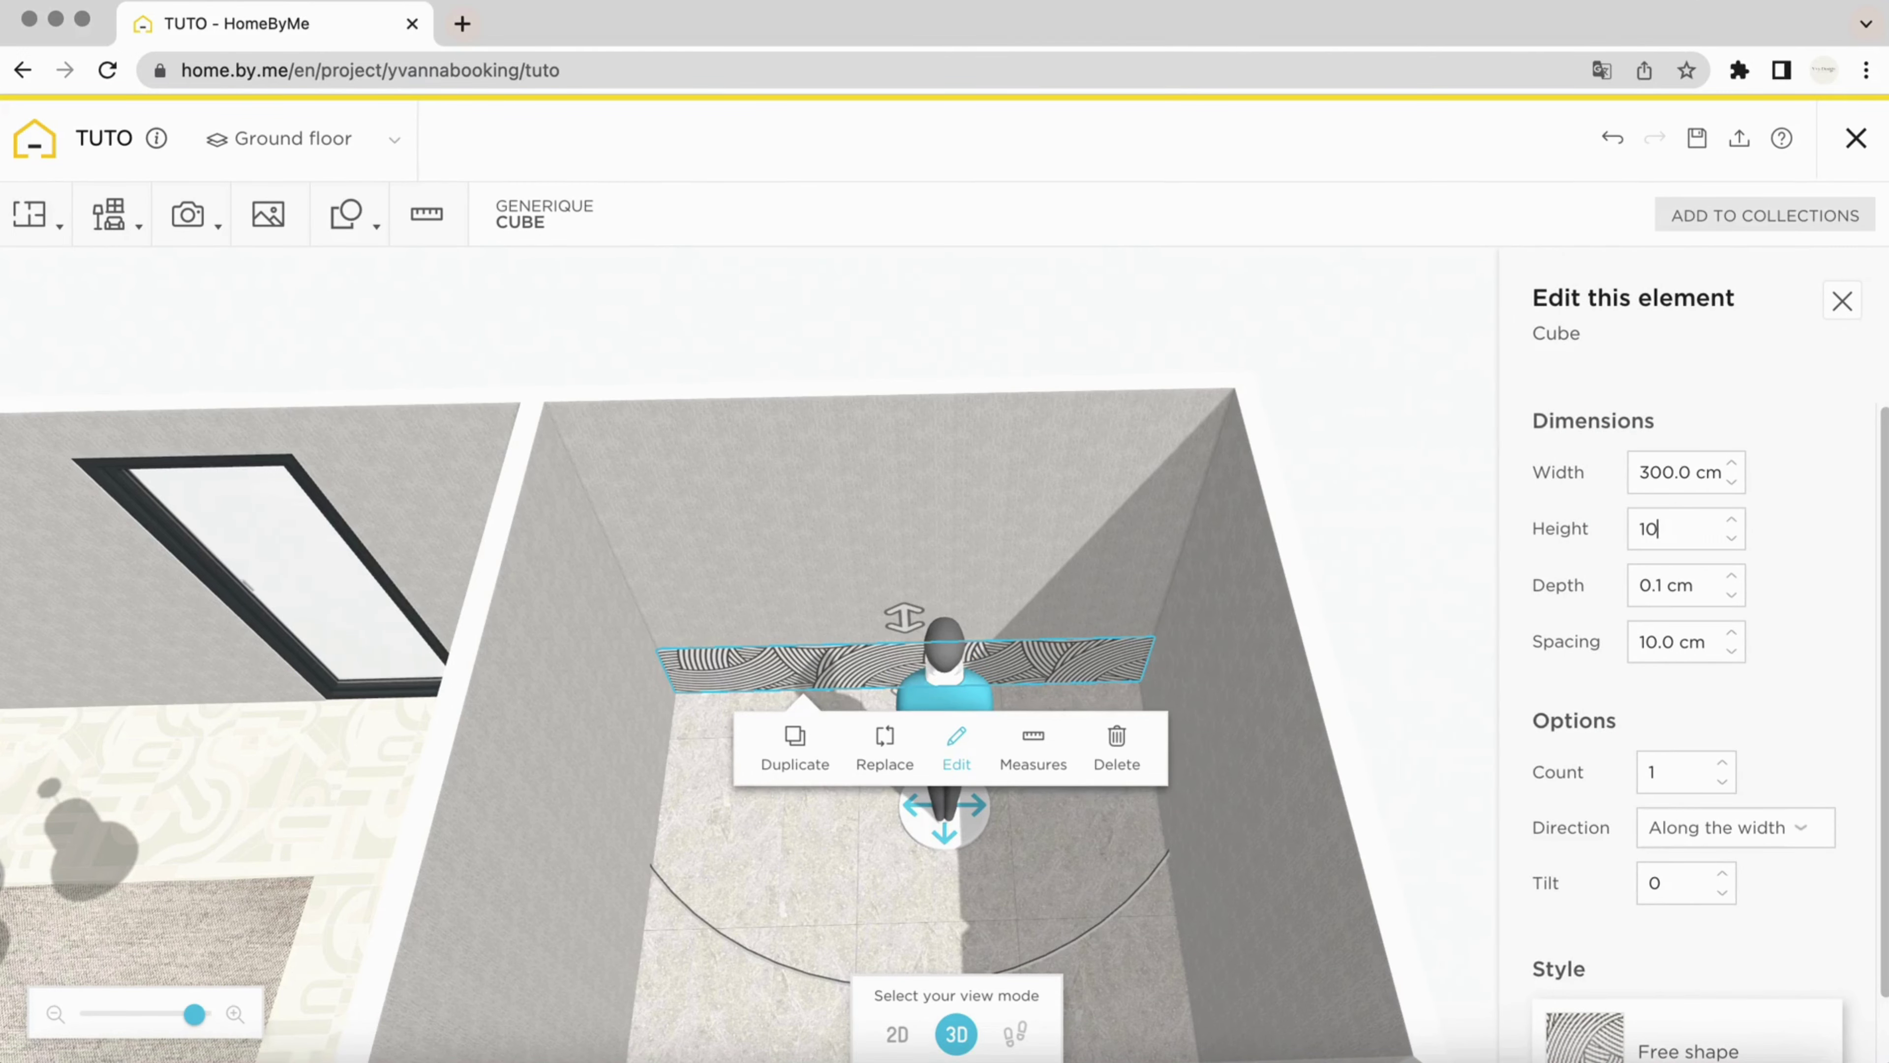
key("Return")
left_click(1434, 468)
left_click_drag(1435, 468, 1393, 454)
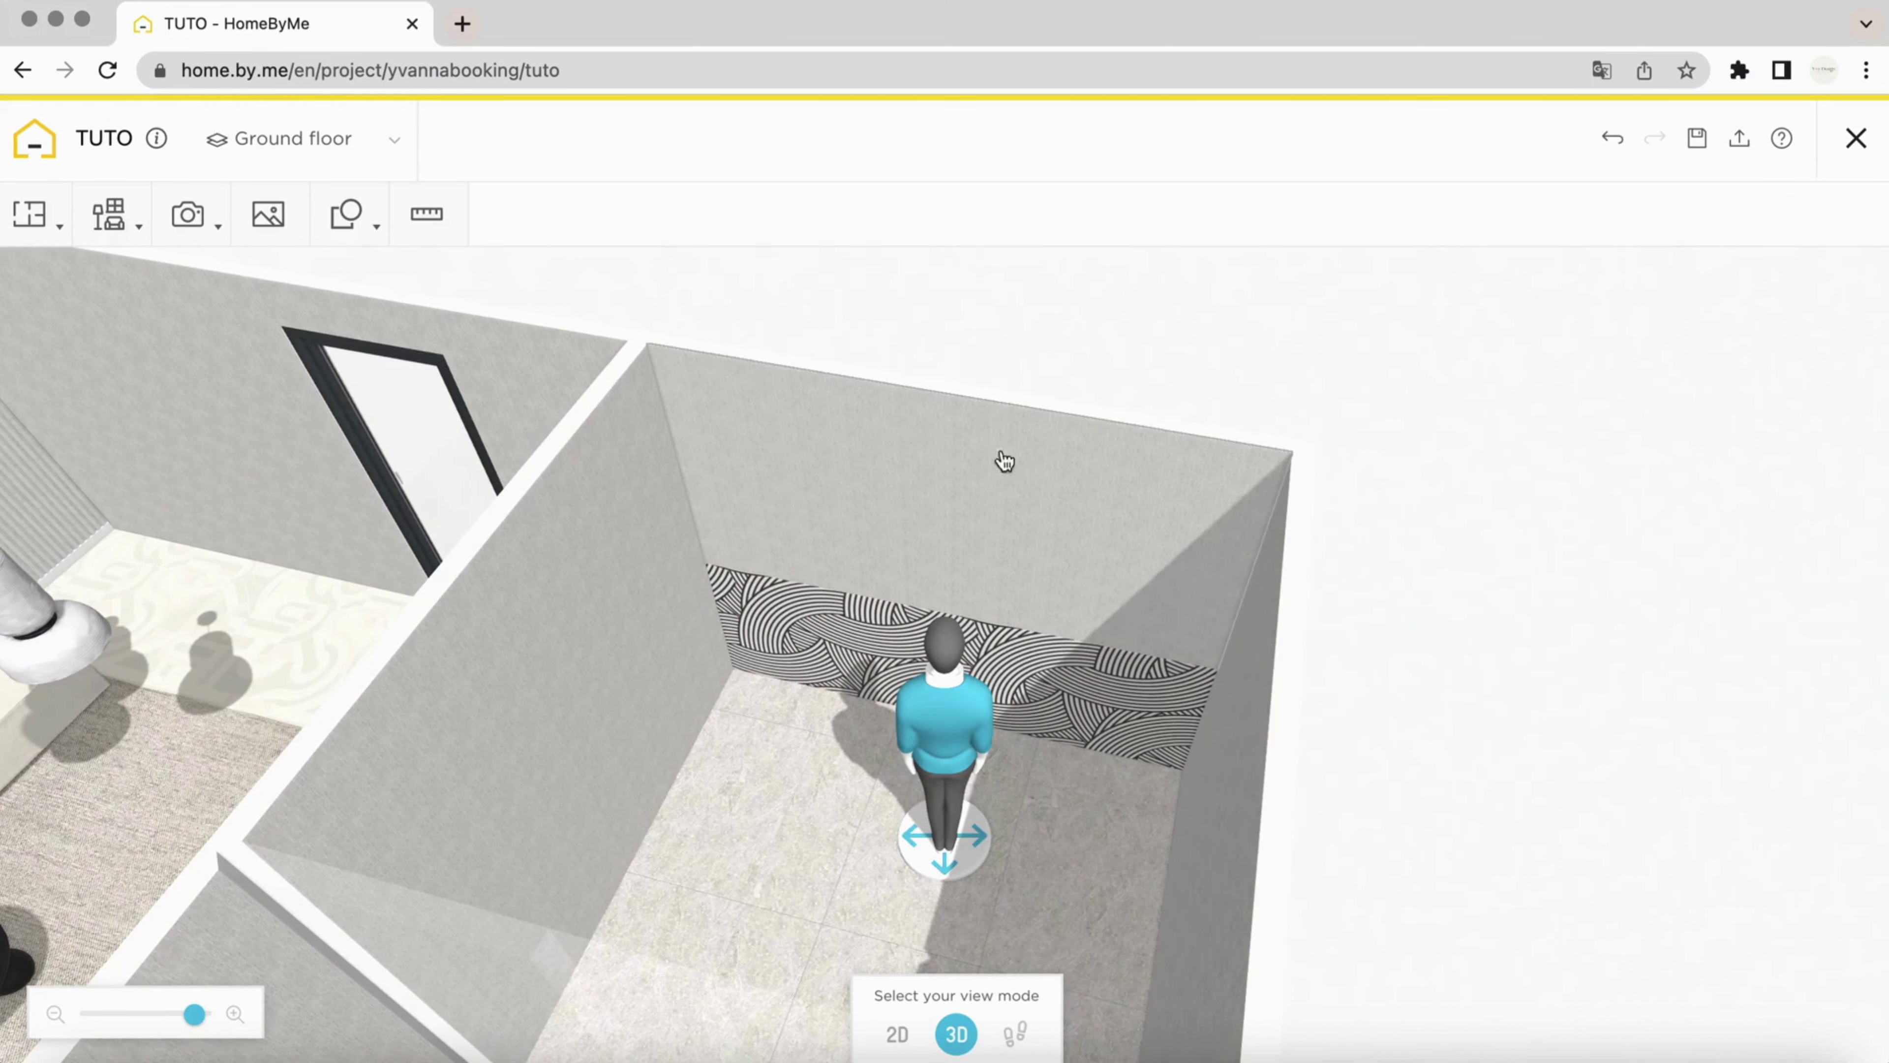
Search the product catalogue for "black" and apply a black coating to the wall behind the wallpapered panel
left_click(135, 228)
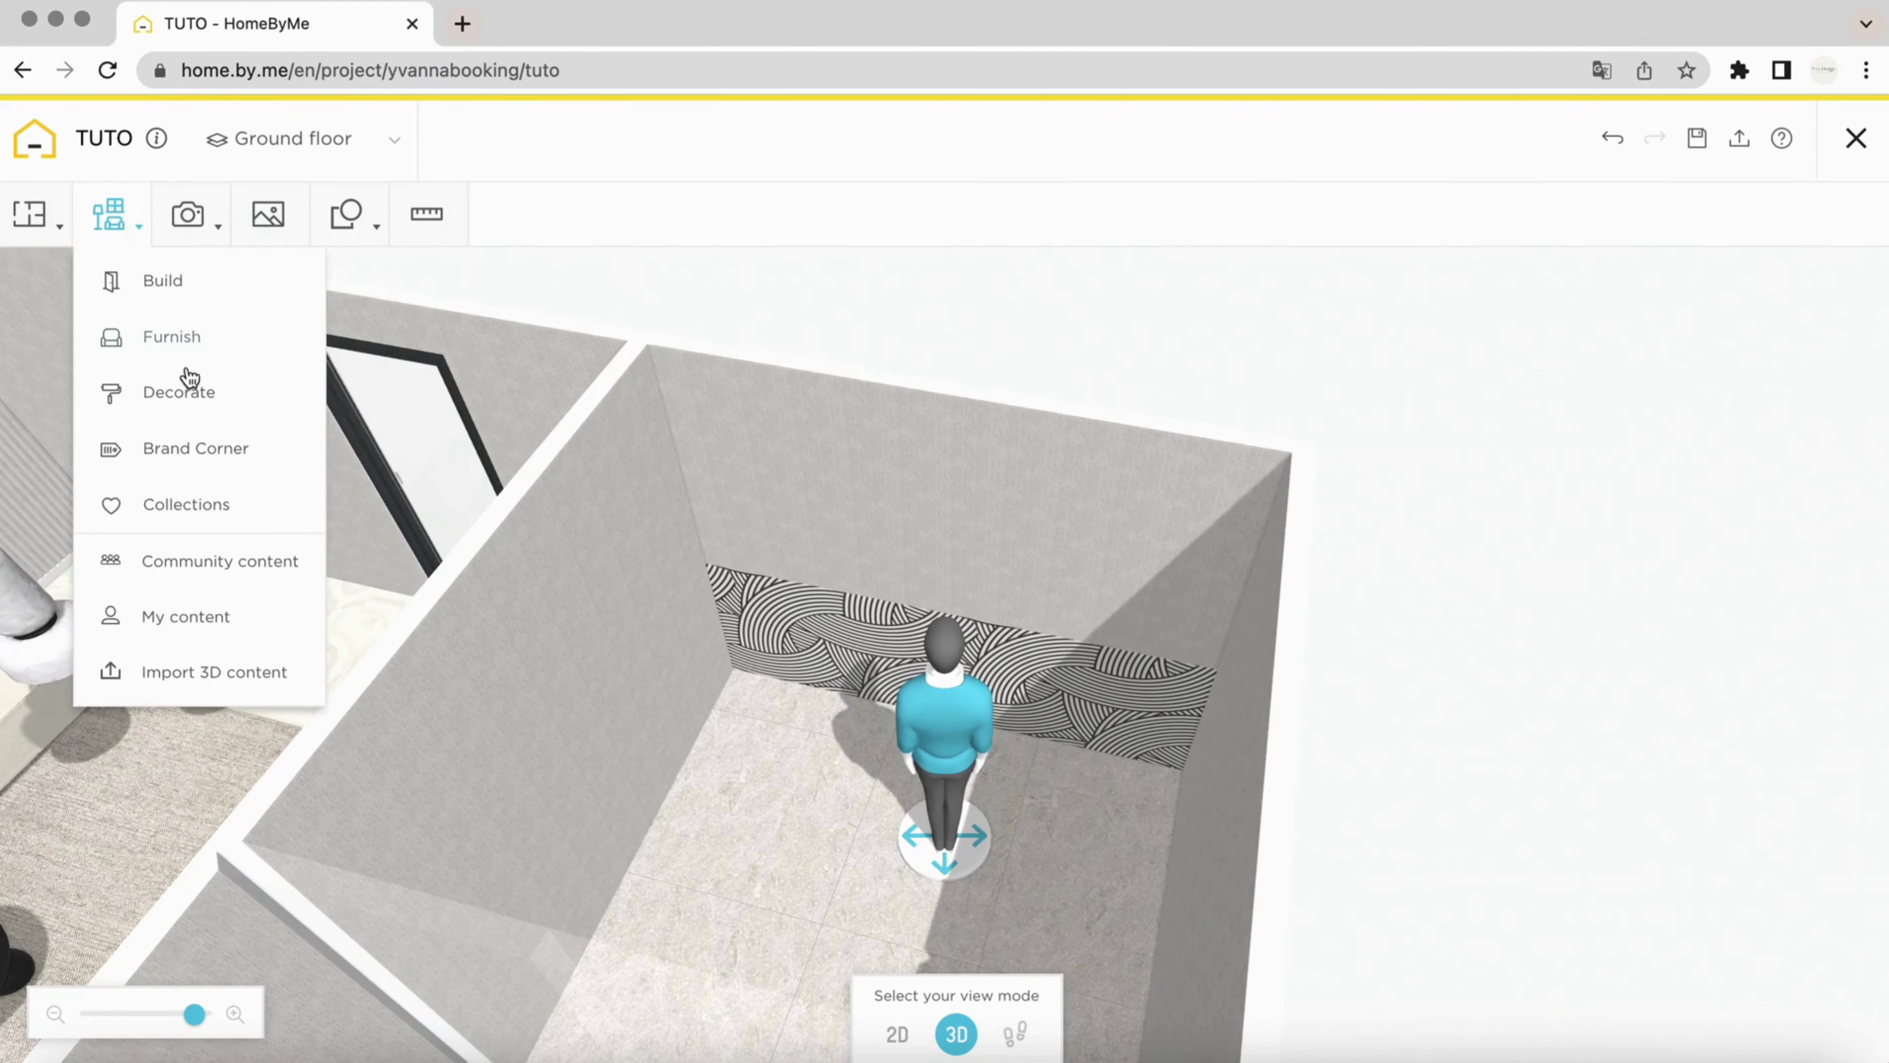
left_click(173, 336)
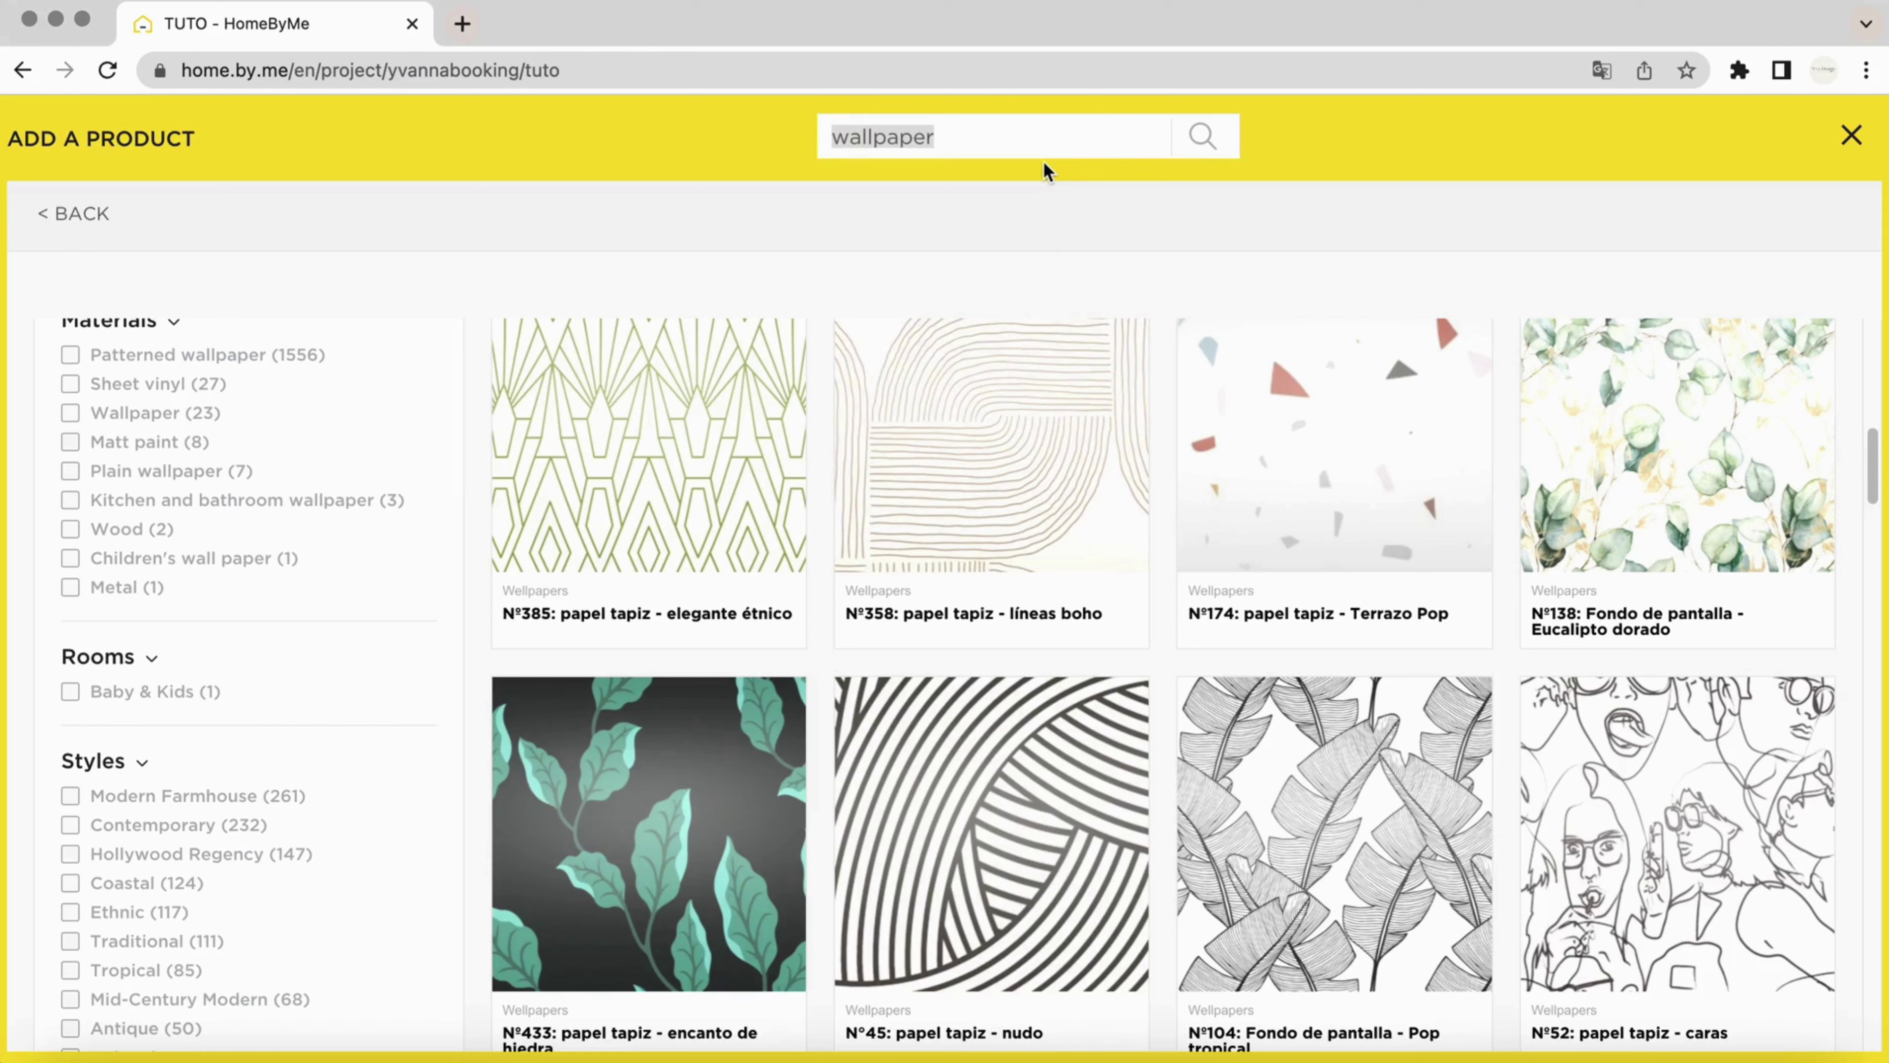
type("black")
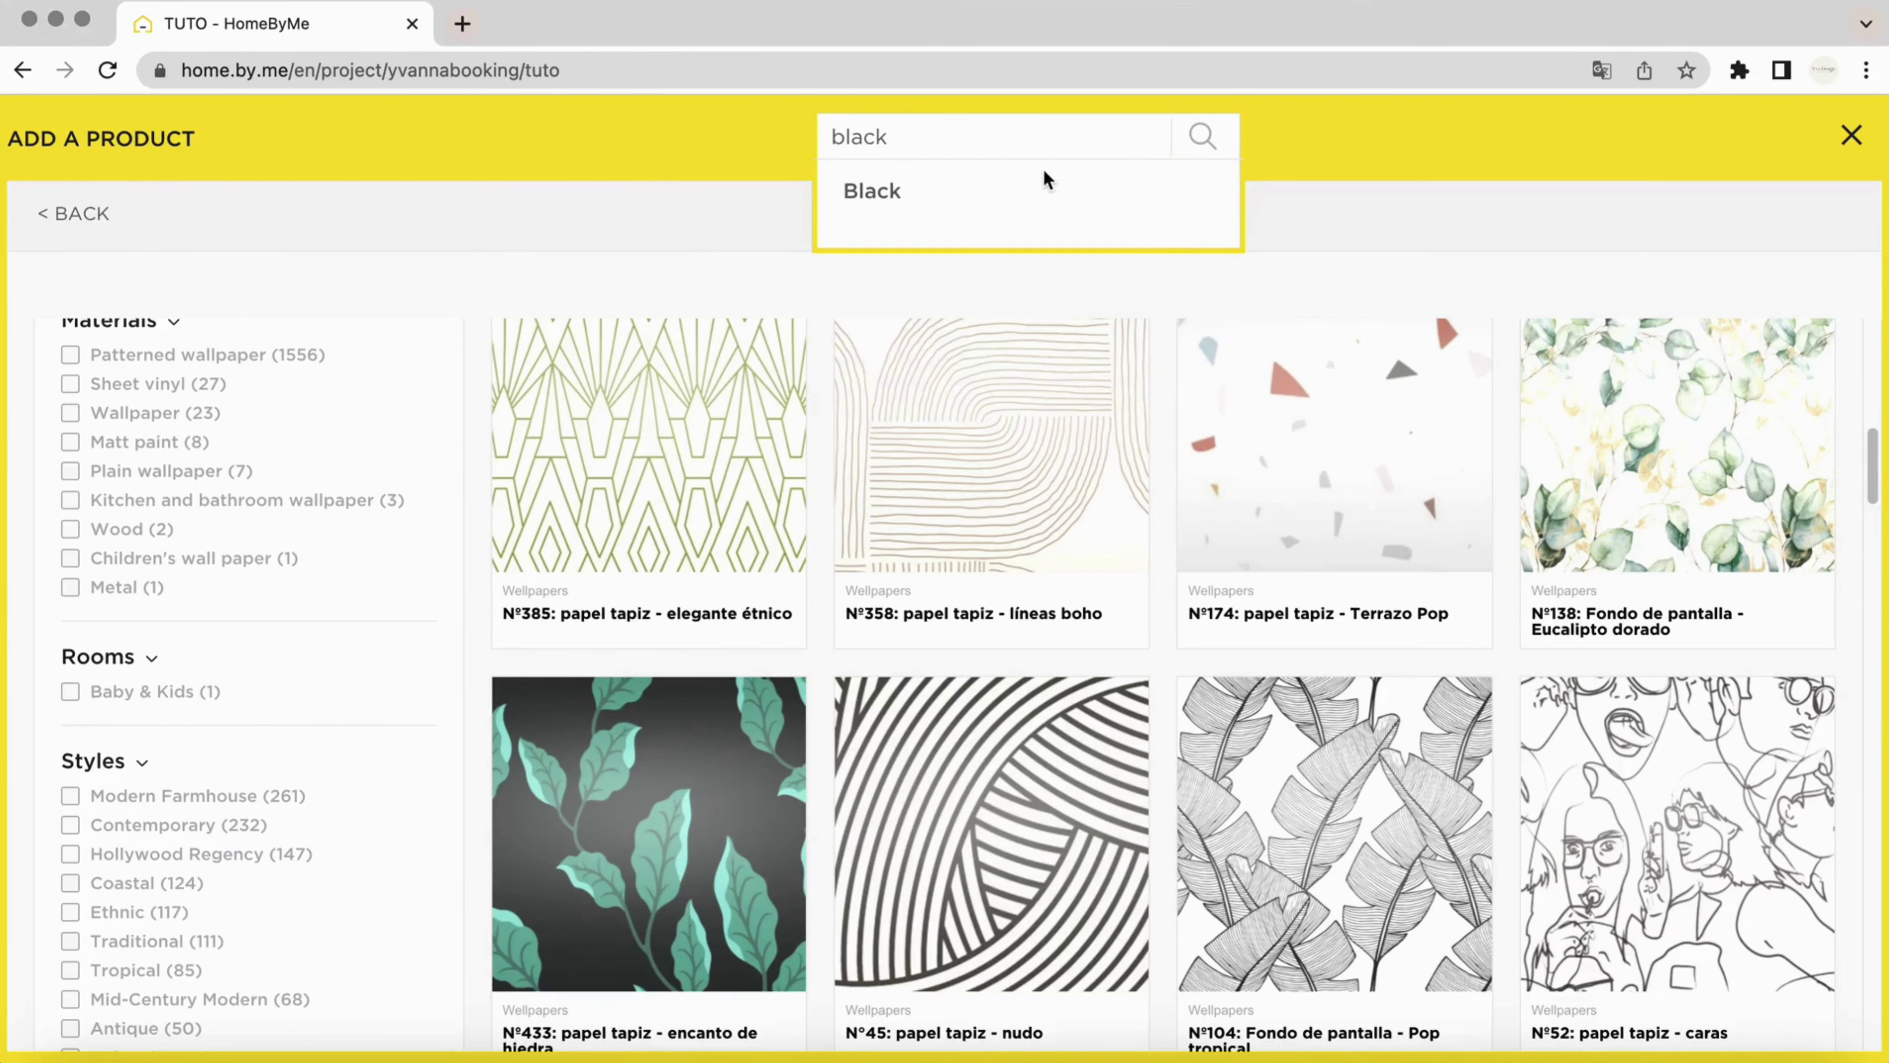
left_click(1038, 211)
left_click(1691, 977)
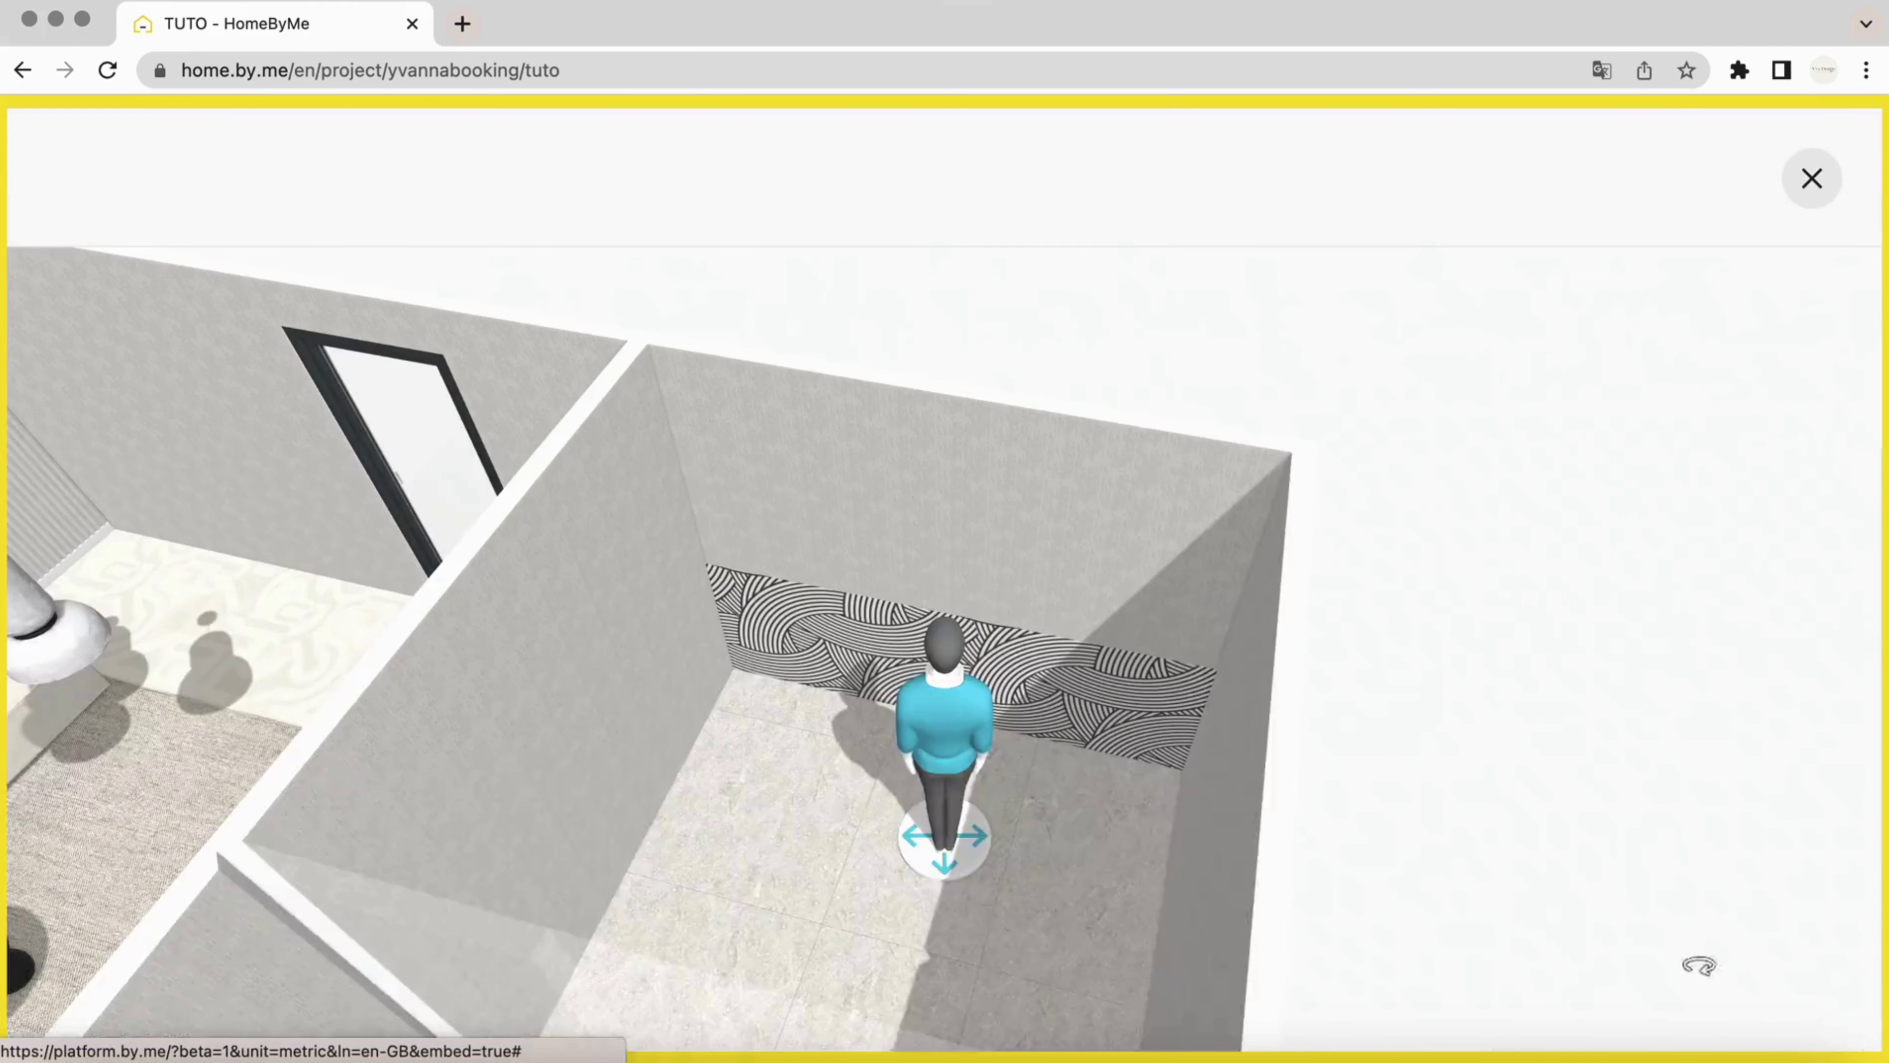
left_click(1220, 584)
left_click(978, 198)
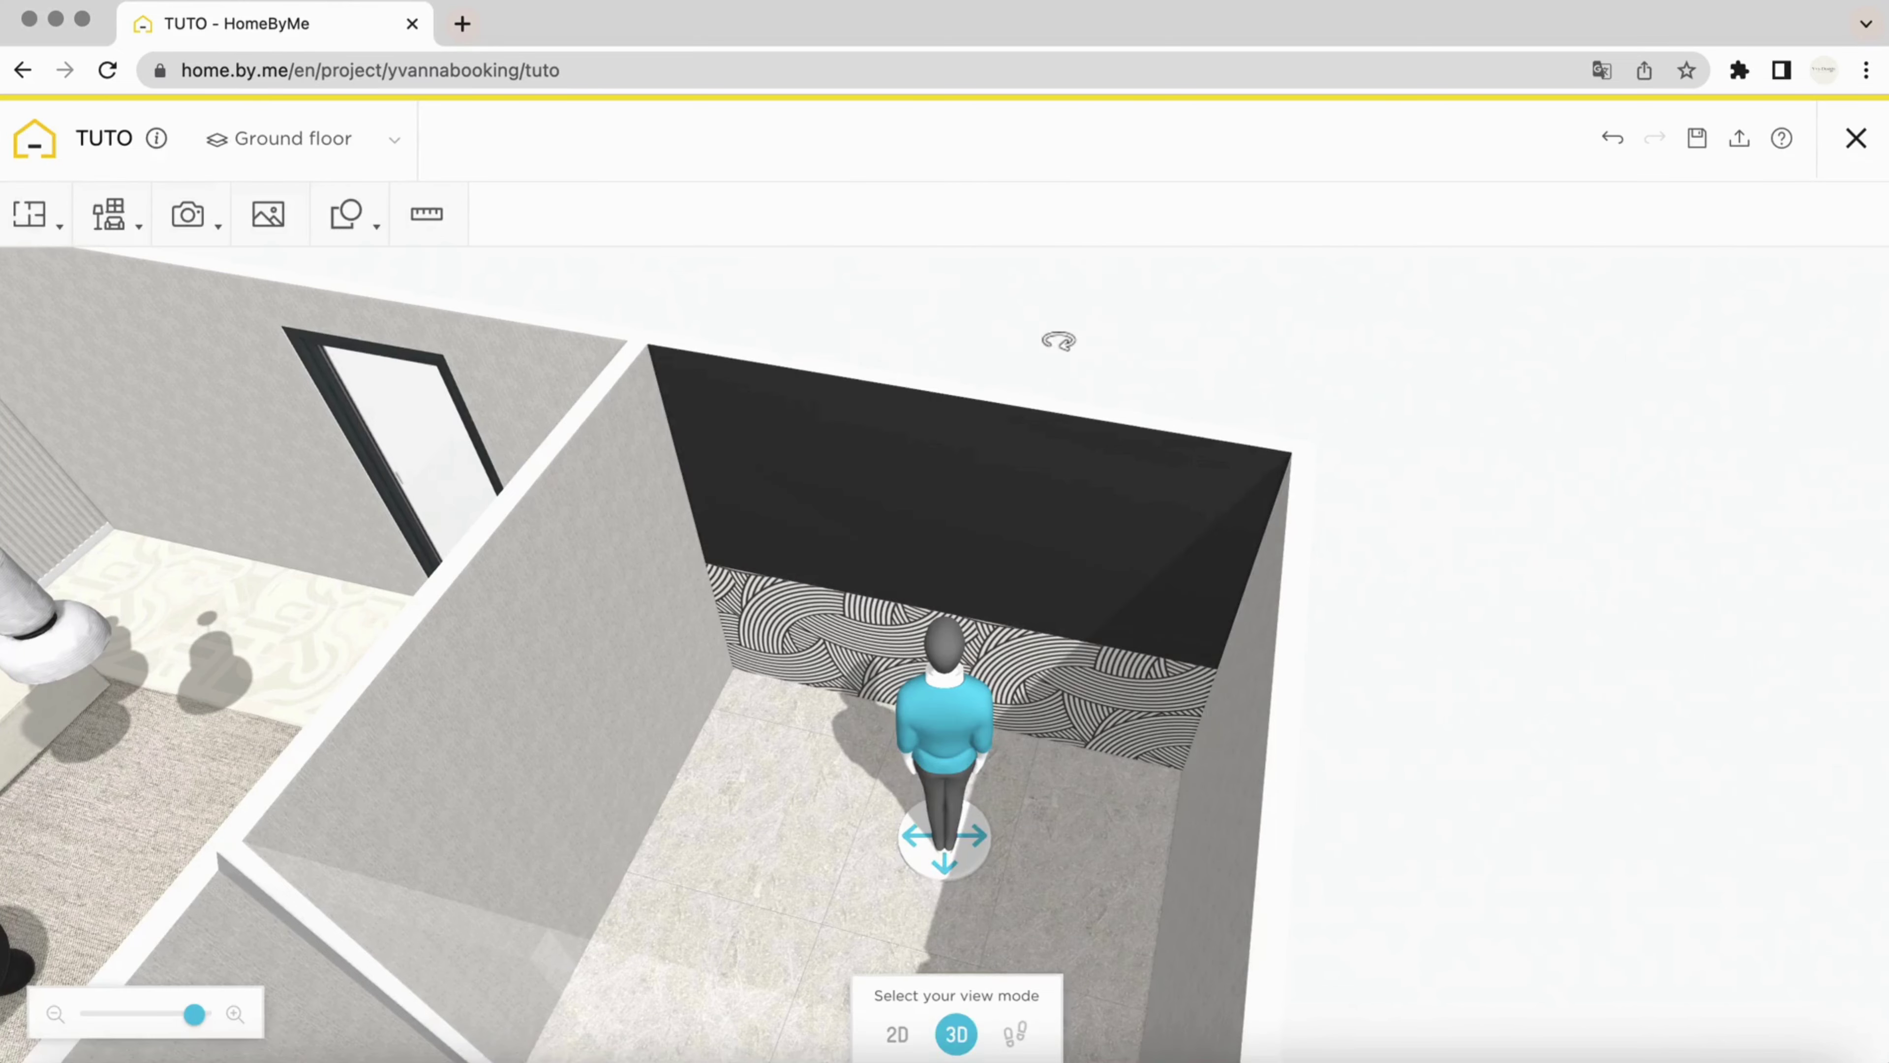
Duplicate the wallpapered panel into the room in front of the original and set the copy's height to 30 cm
mouse_move(1059, 341)
left_mouse_down()
mouse_move(1126, 290)
mouse_move(1079, 310)
mouse_move(1070, 342)
left_mouse_up()
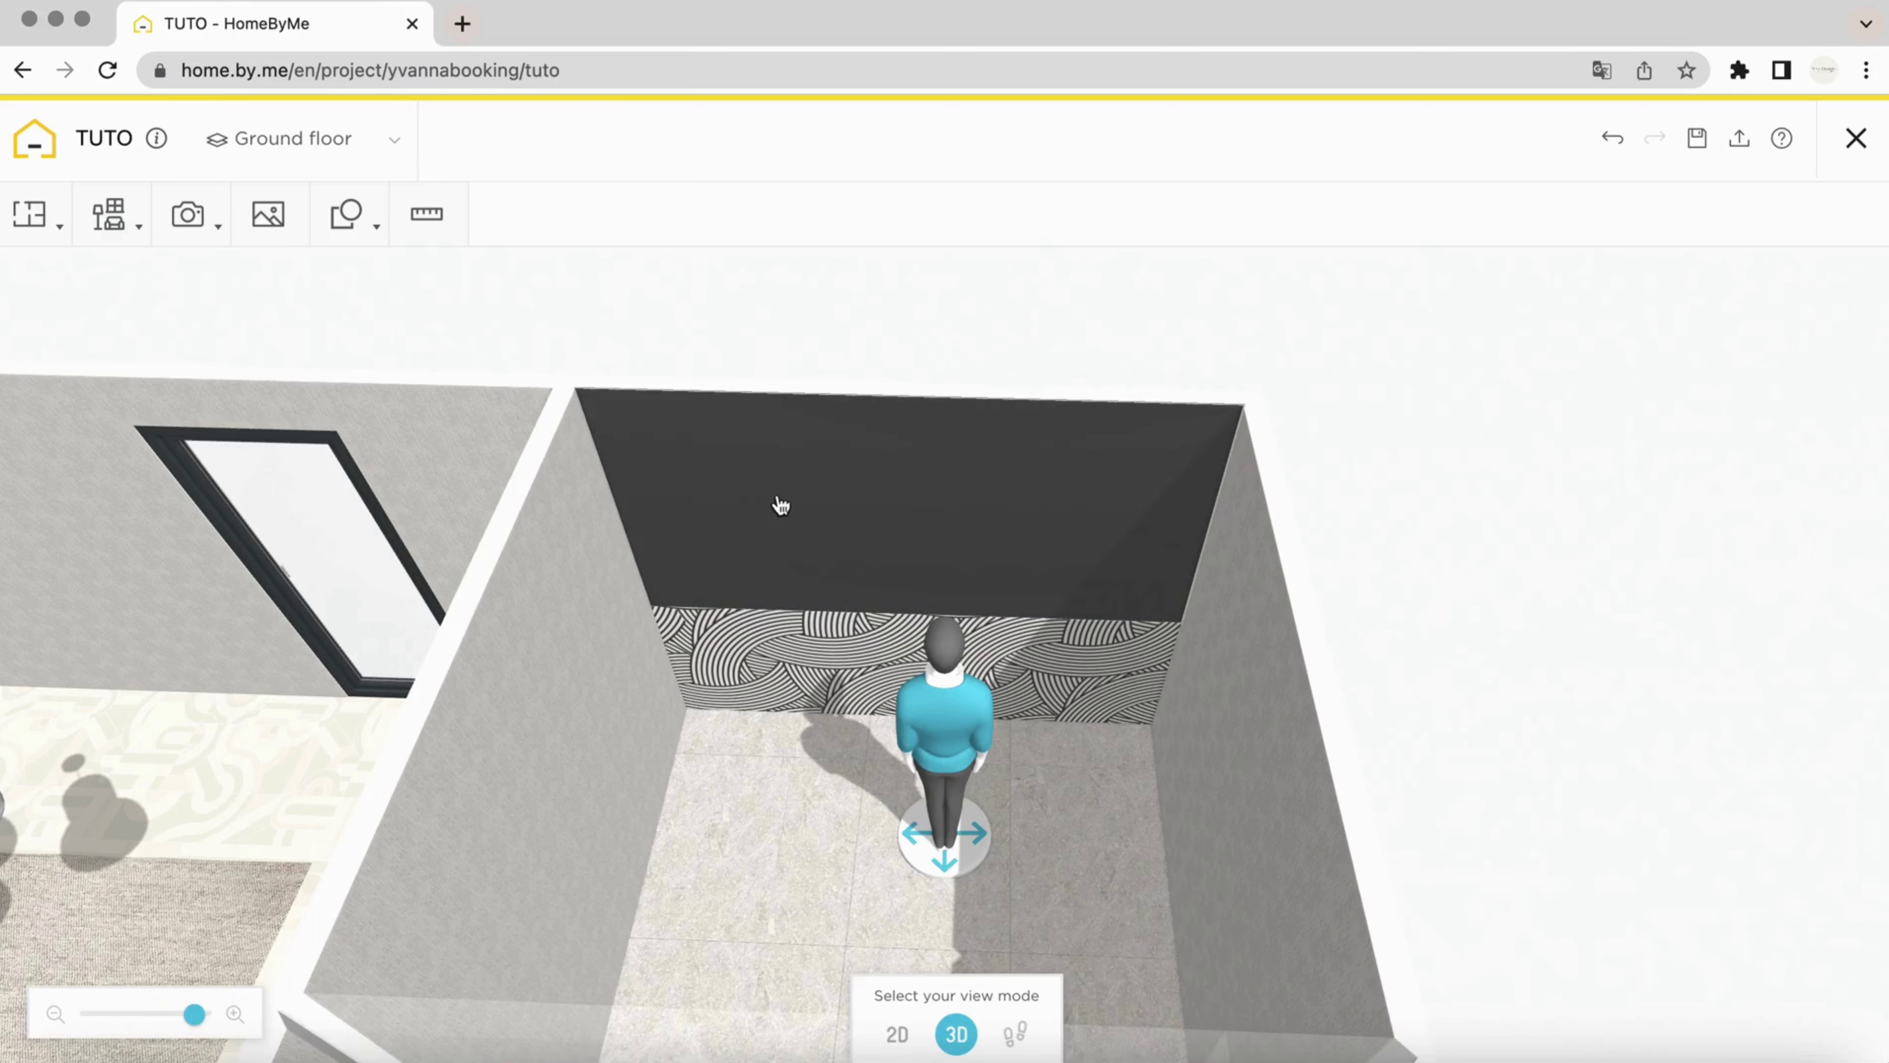
left_click(790, 666)
left_click(778, 767)
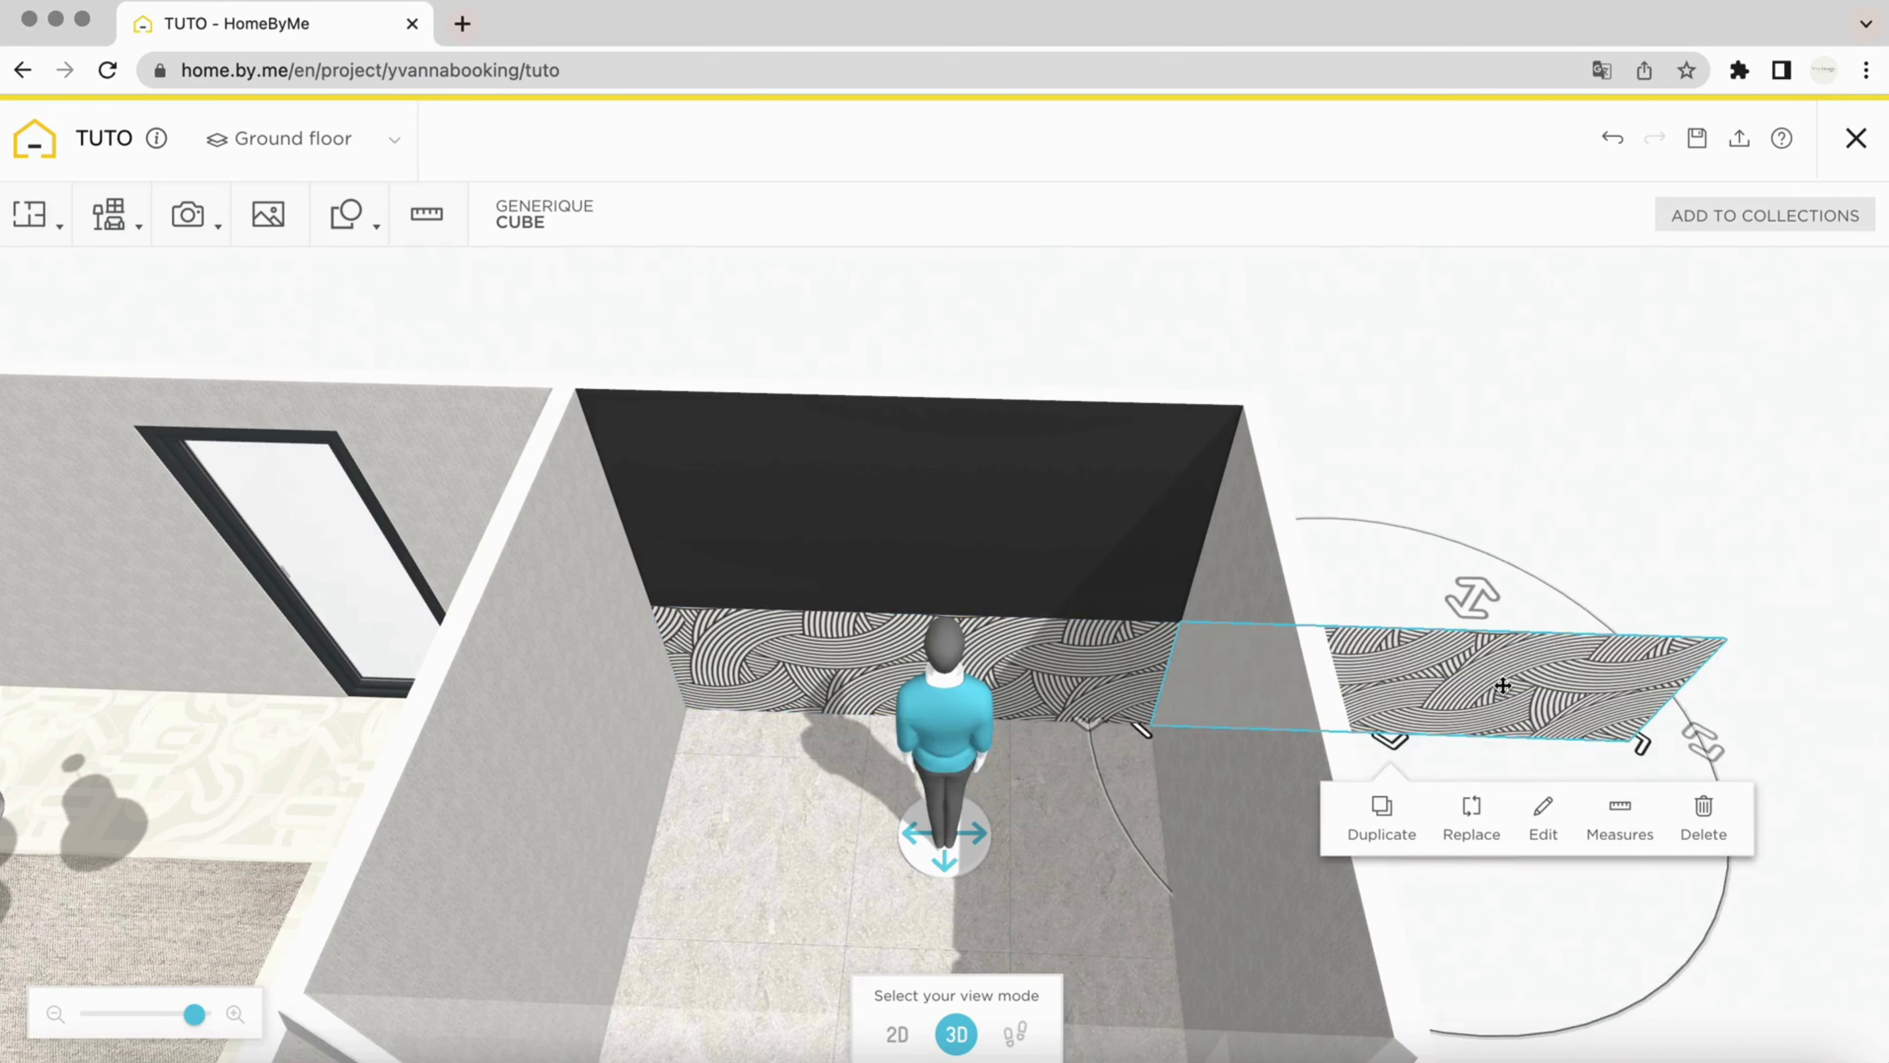
left_click_drag(1502, 685, 974, 774)
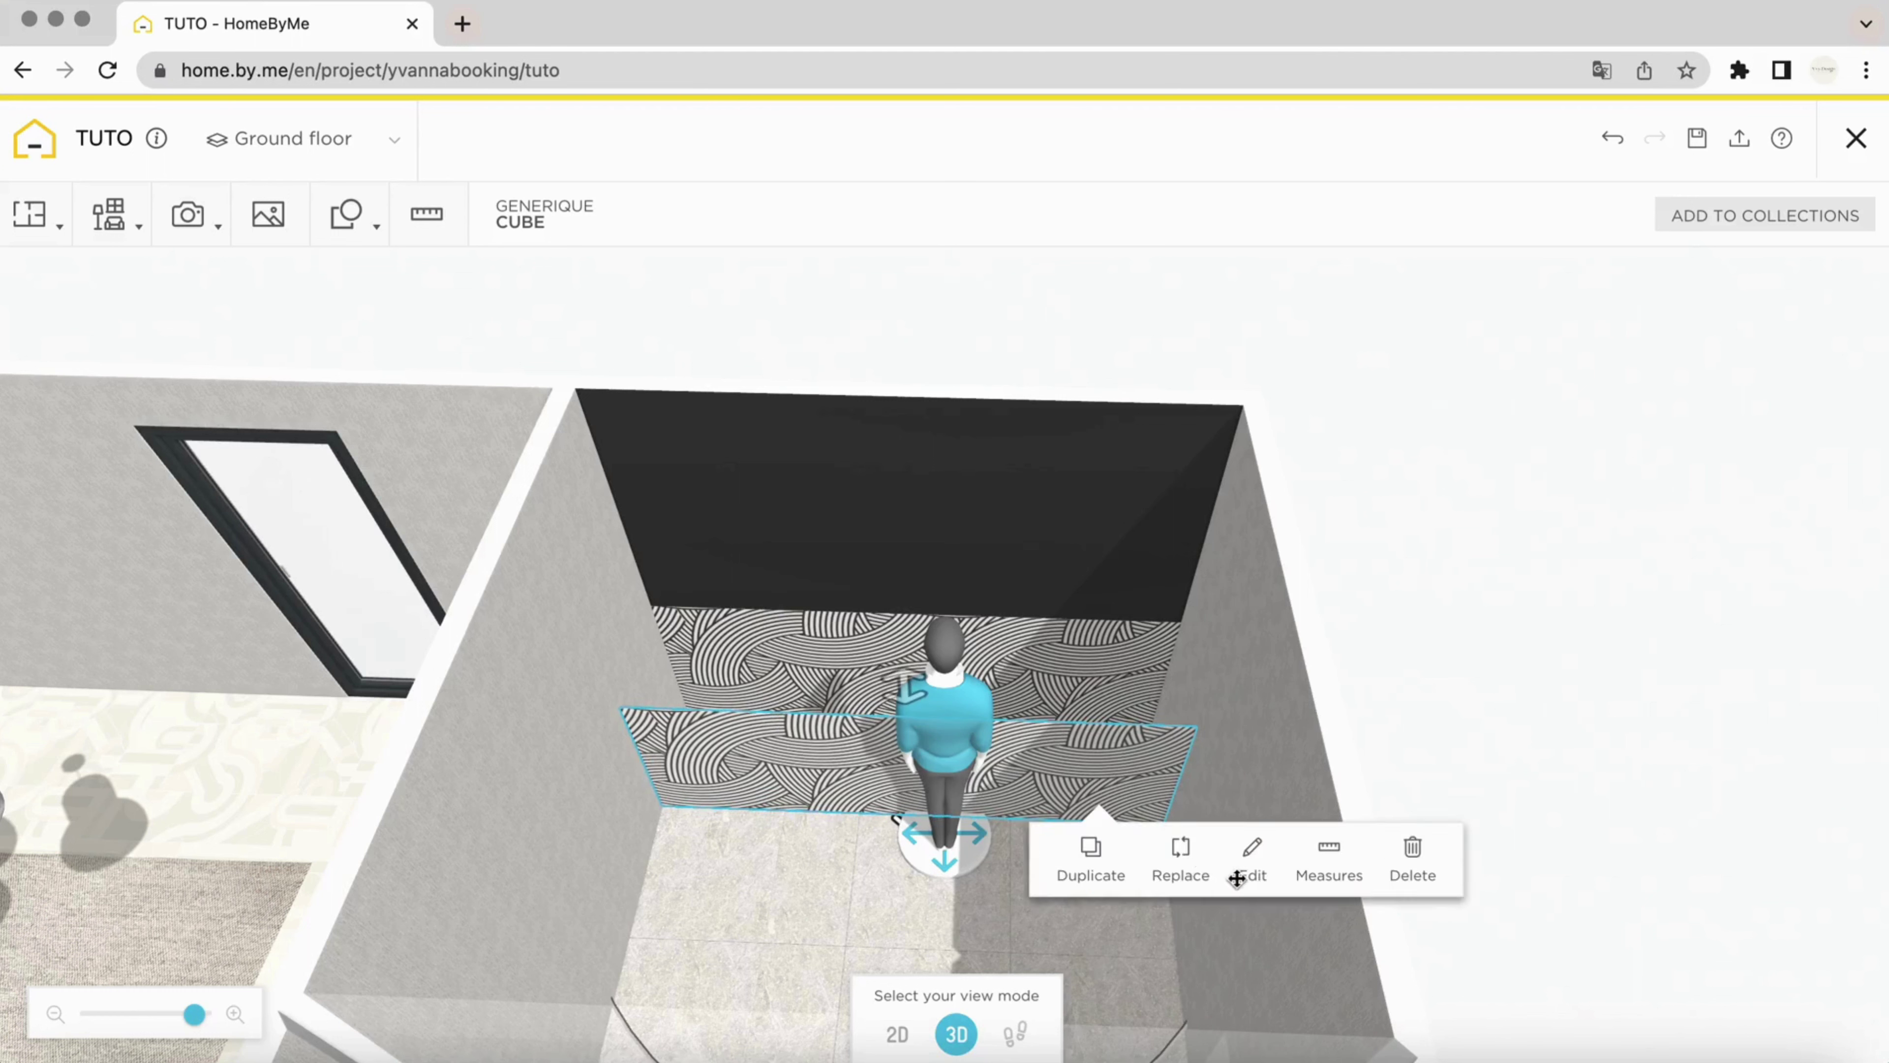
left_click(1236, 878)
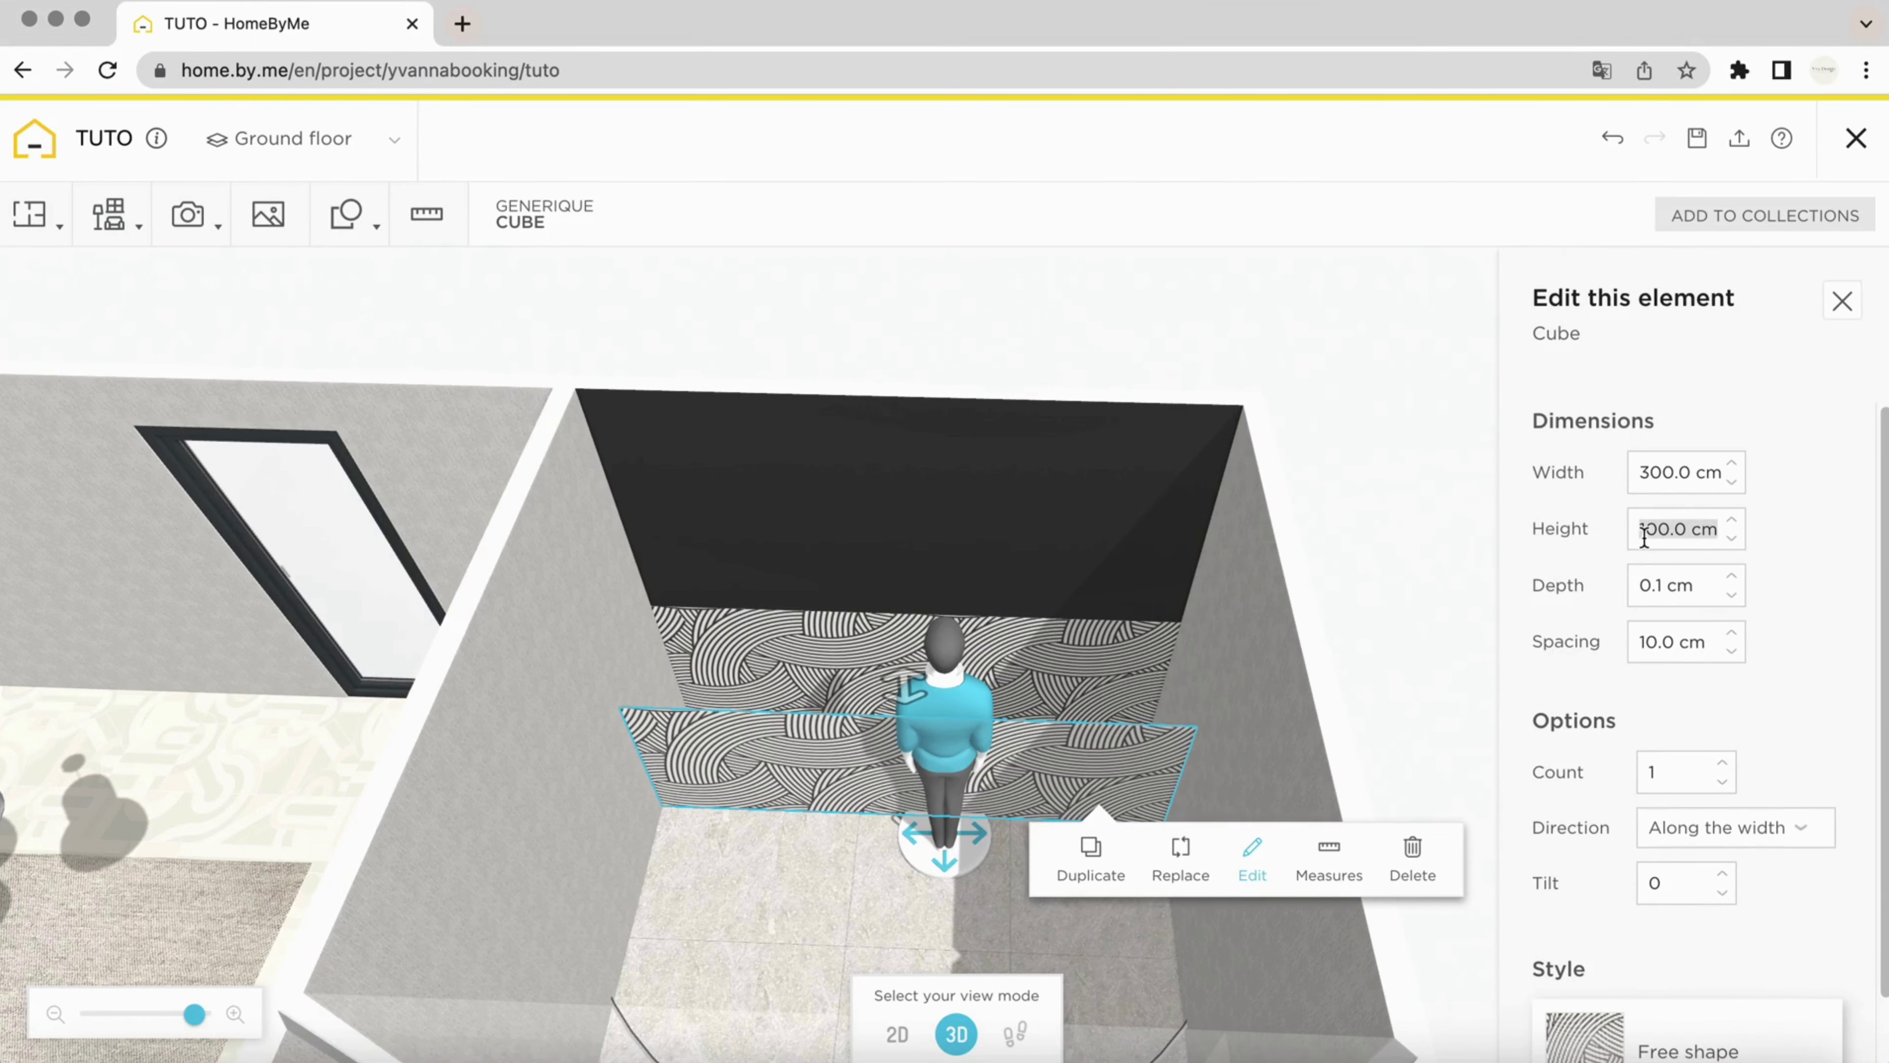
key("Return")
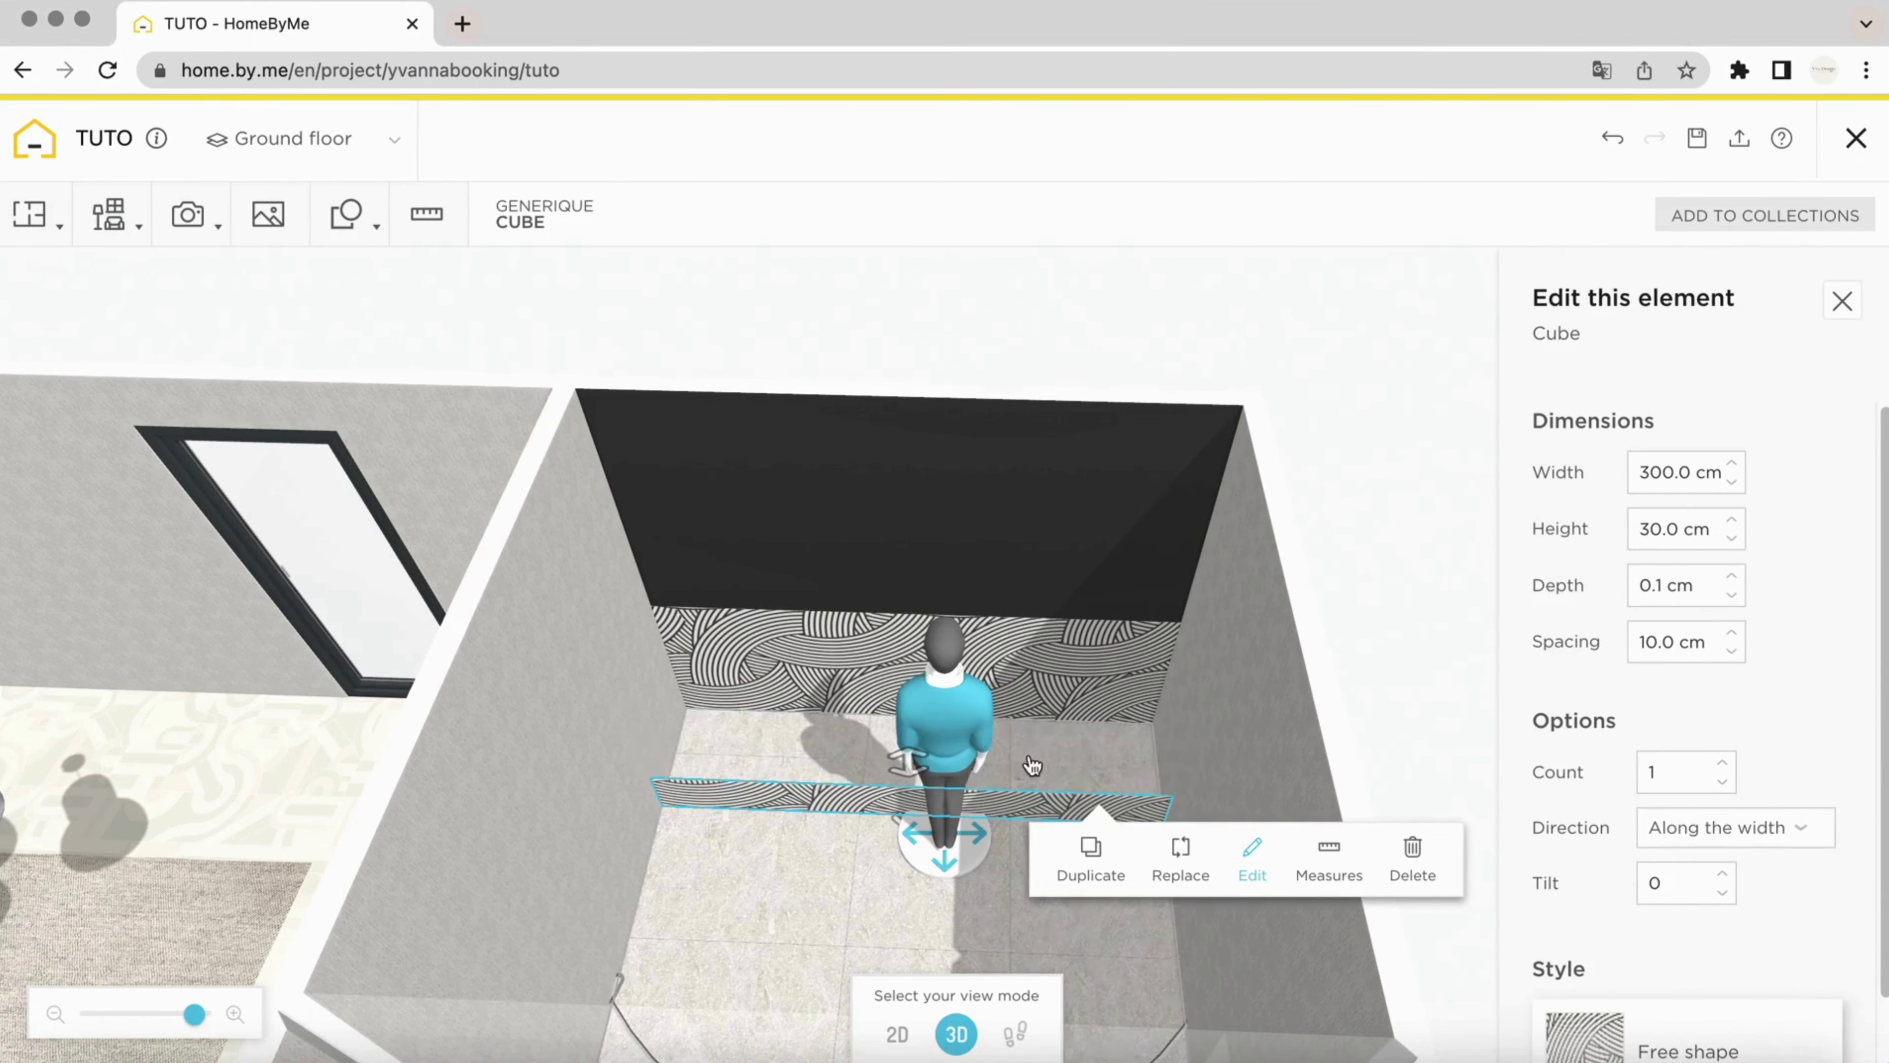
Raise the 30 cm strip to about 123 cm above the floor and set its distance to the black wall to 0
left_click_drag(918, 733, 1029, 680)
left_click_drag(789, 787, 755, 718)
left_click(1036, 741)
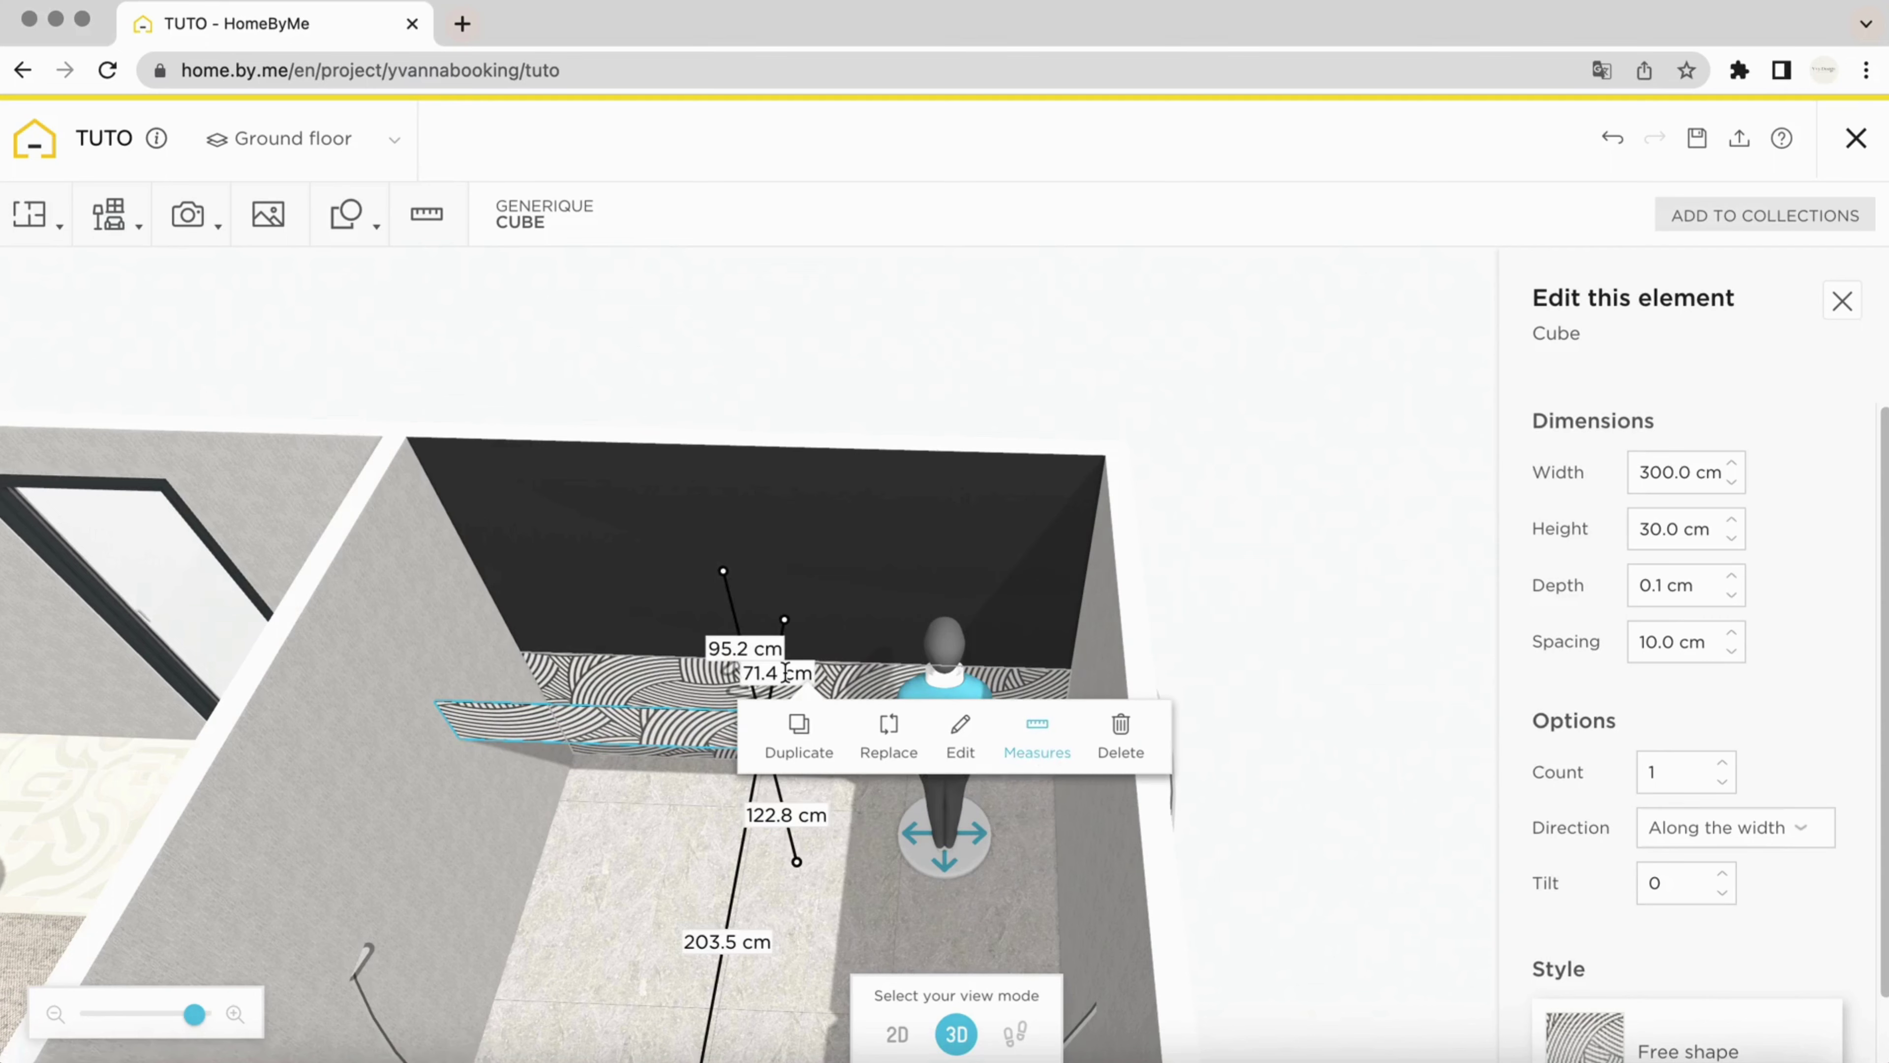
key("Return")
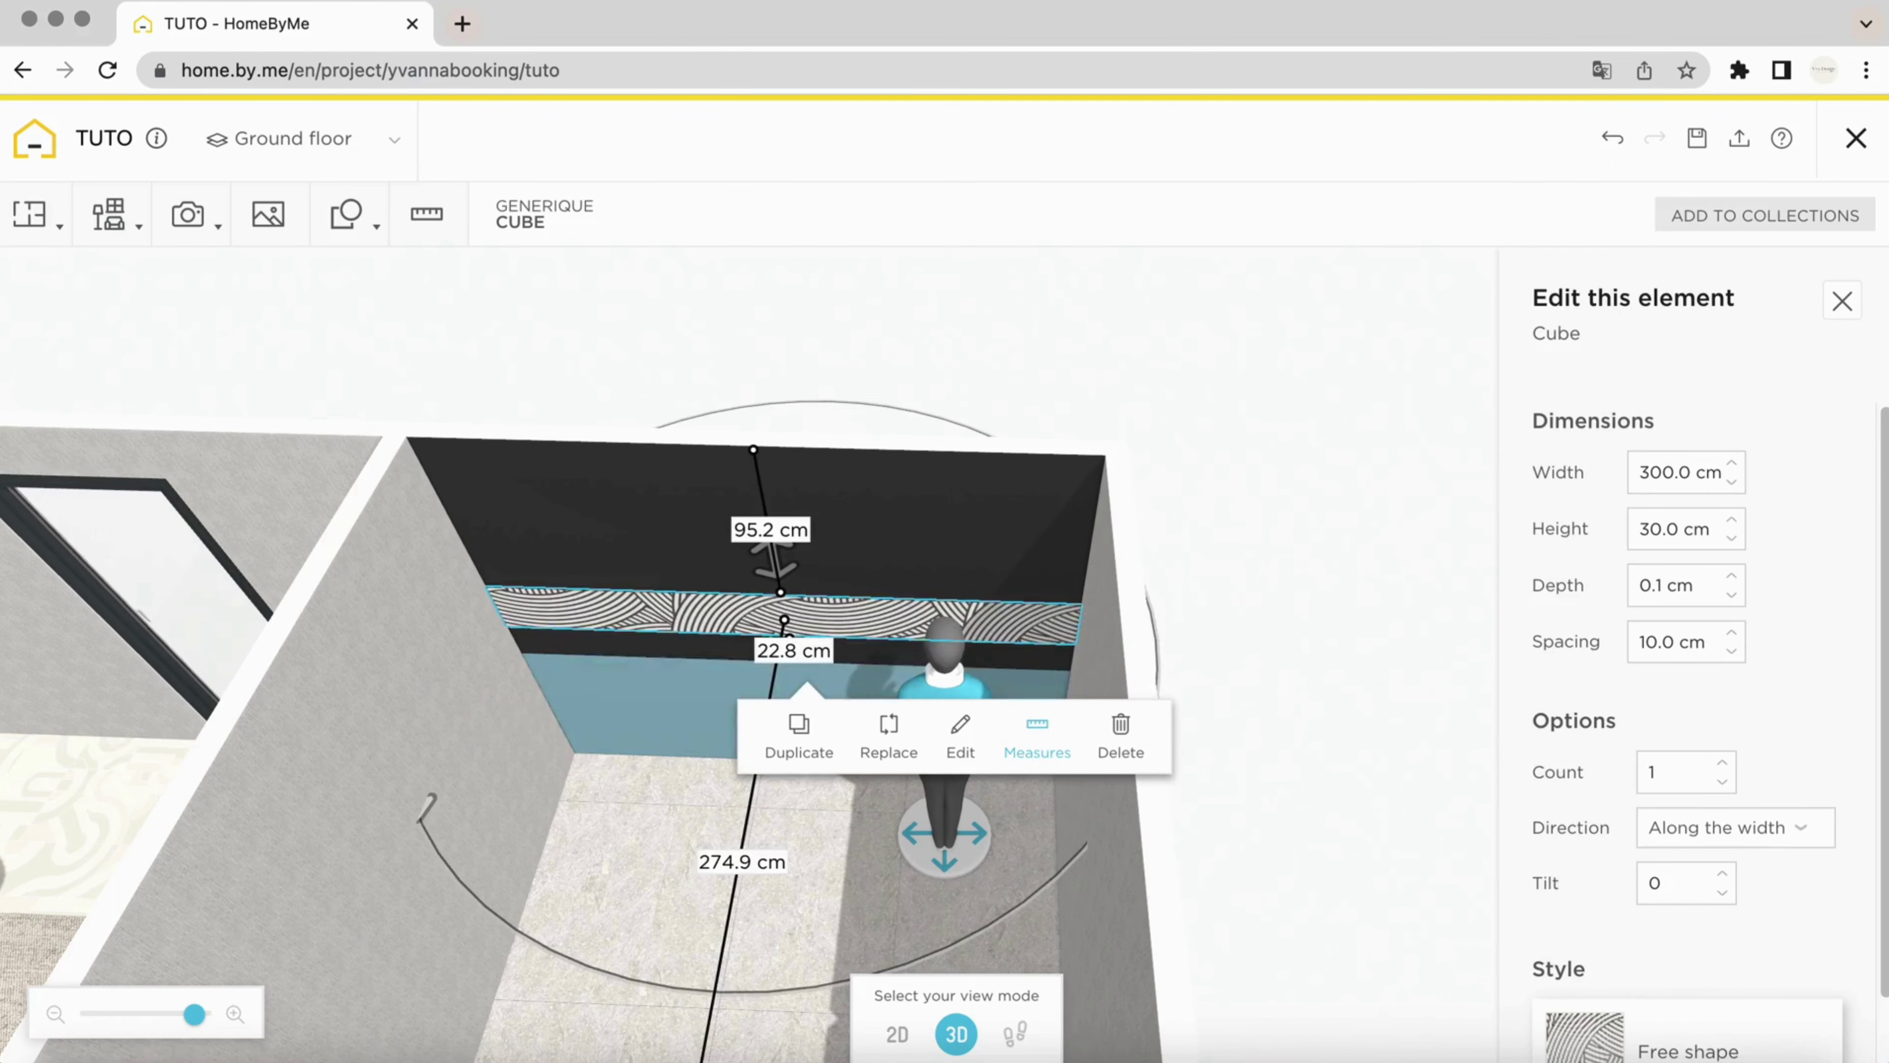